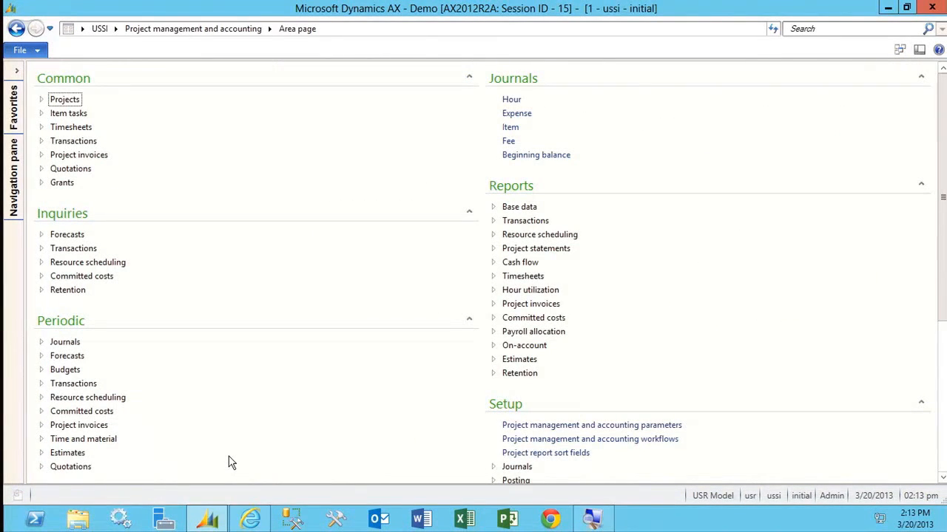
Open the work breakdown structure templates from the project management and accounting Activities setup.
{"action": "left_click", "coordinate": [76, 157]}
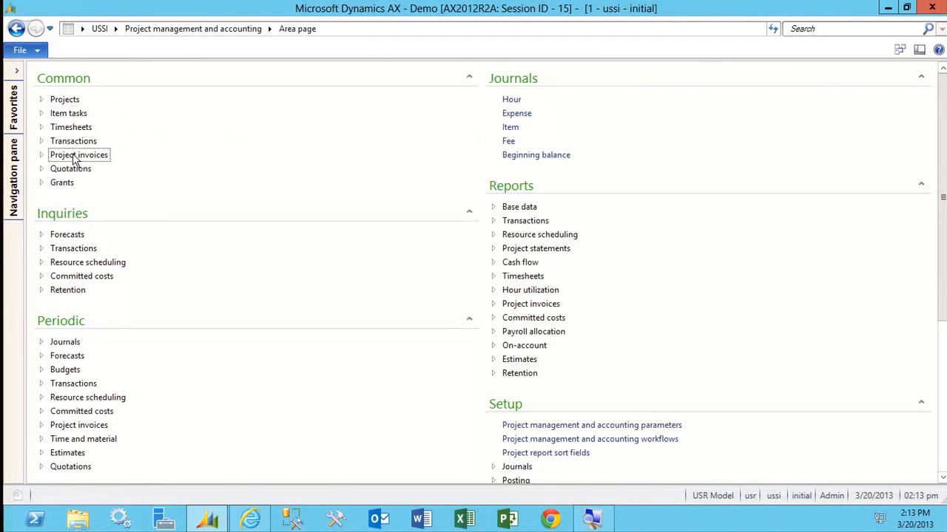
{"action": "left_click", "coordinate": [76, 157]}
{"action": "scroll", "coordinate": [830, 377], "scroll_direction": "down", "scroll_amount": 5}
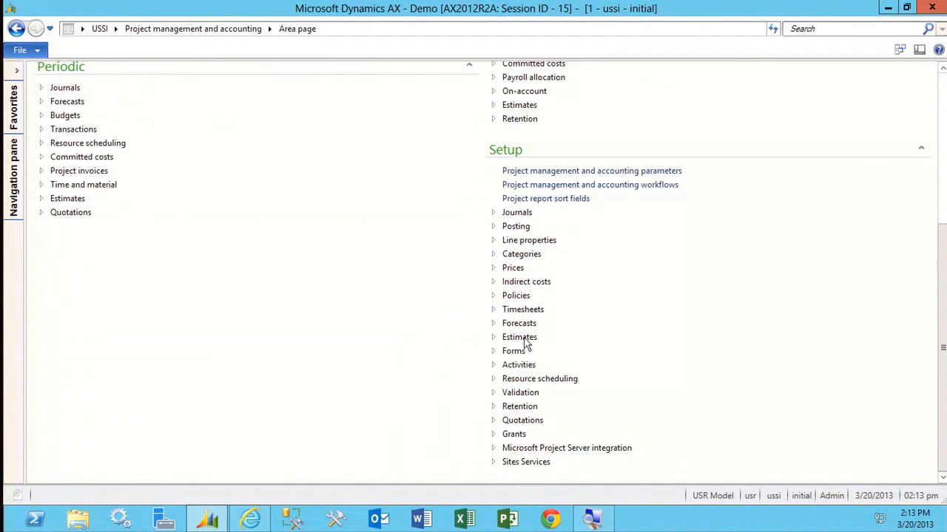
{"action": "left_click", "coordinate": [527, 365]}
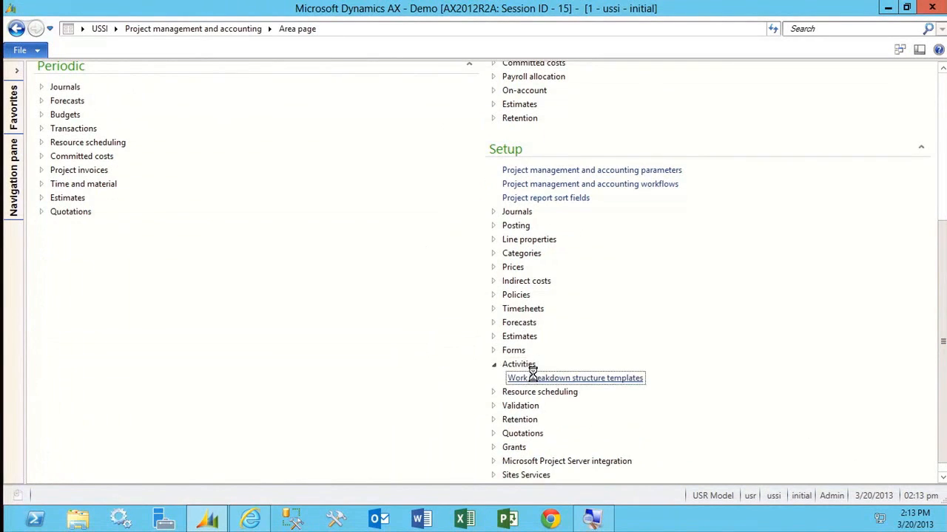
{"action": "left_click", "coordinate": [534, 378]}
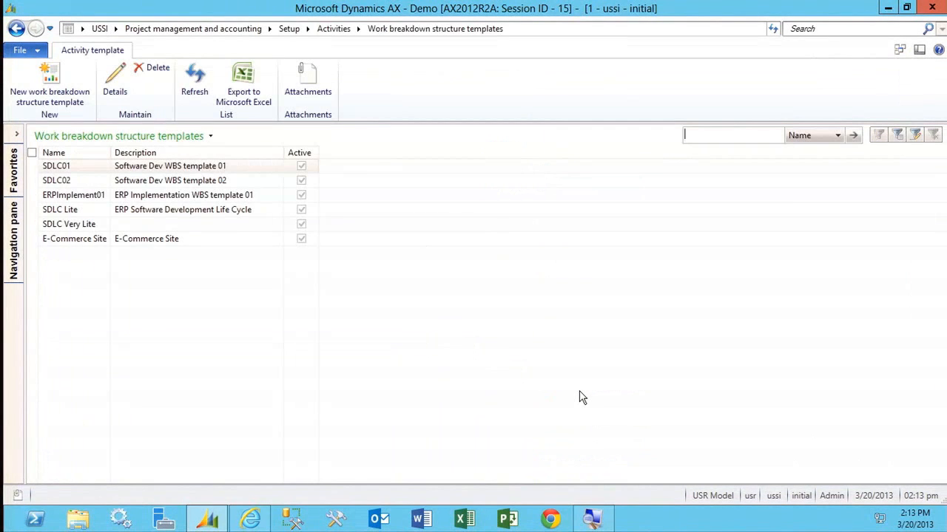
Create an active work breakdown structure template with the name and description Web Site.
{"action": "left_click", "coordinate": [62, 99]}
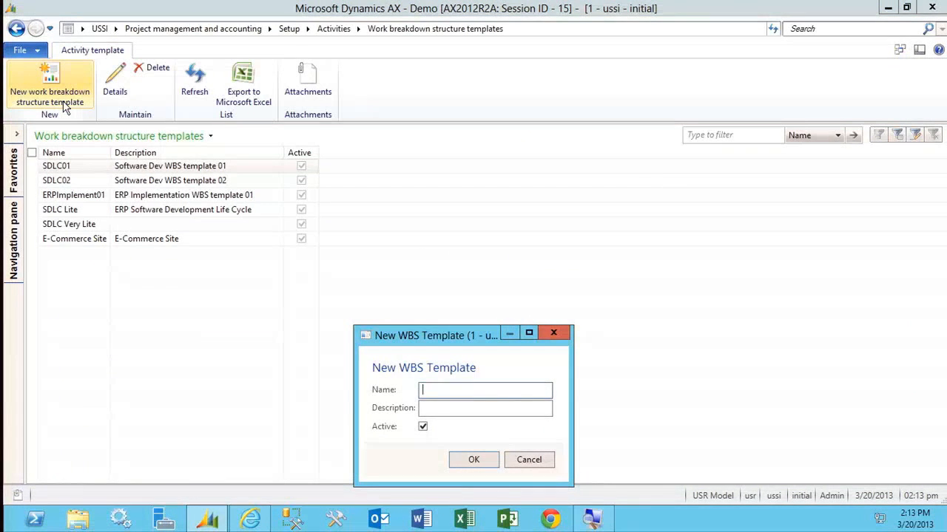
{"action": "type", "text": "Web Site"}
{"action": "key", "text": "Tab"}
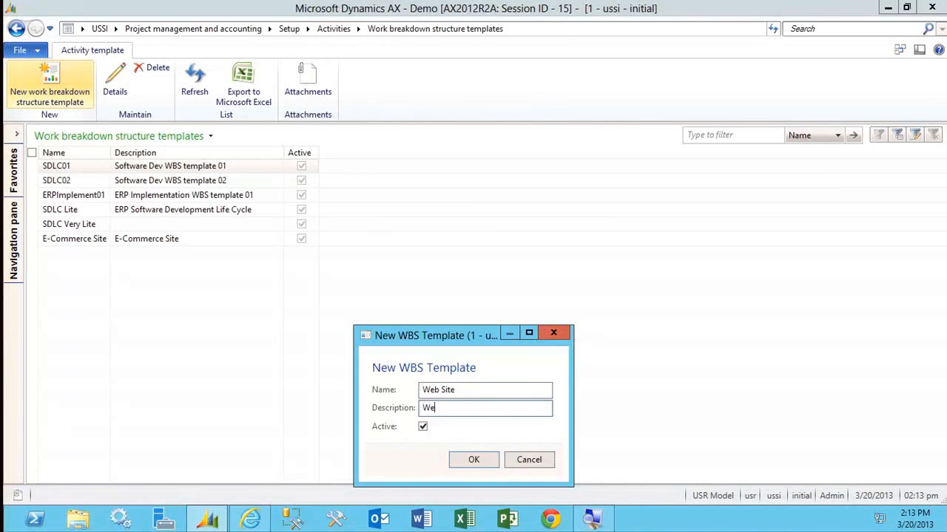
{"action": "key", "text": "Return"}
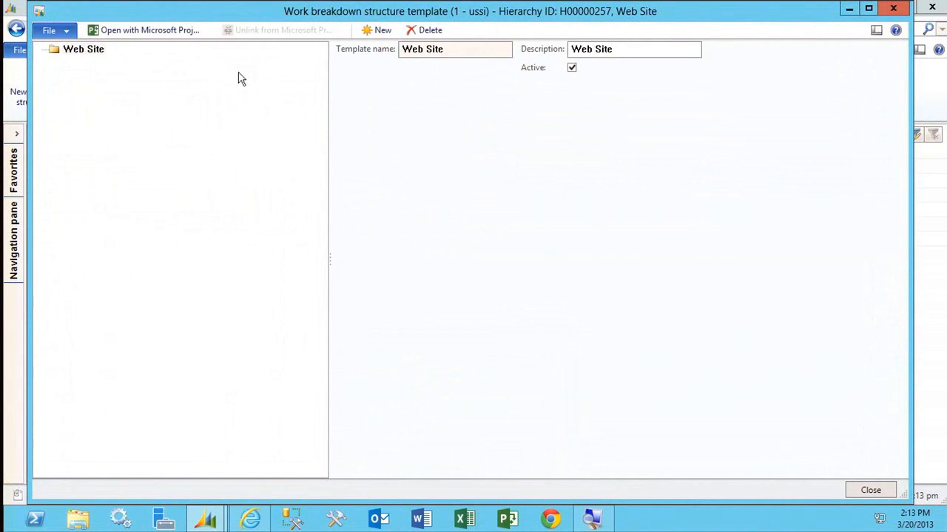
Add three new activities directly under the Web Site root of the template.
{"action": "left_click", "coordinate": [65, 54]}
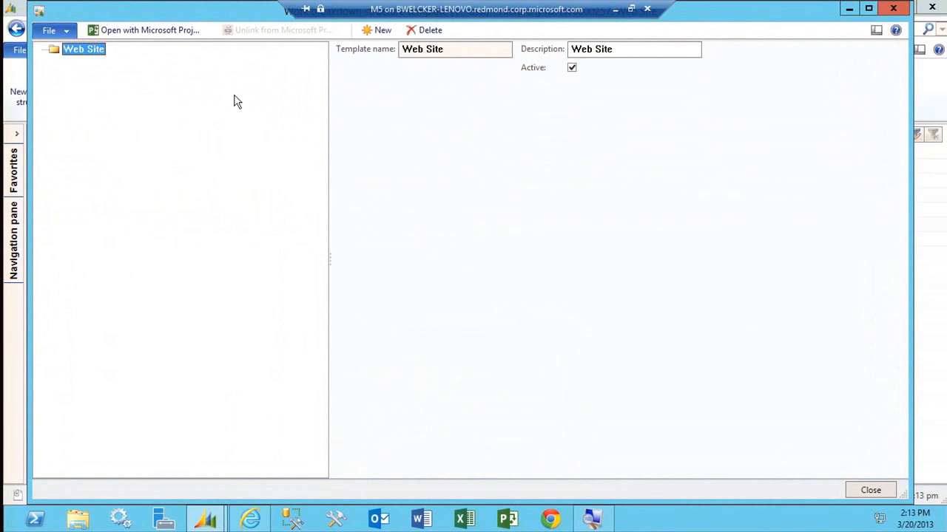
{"action": "left_click", "coordinate": [382, 34]}
{"action": "left_click", "coordinate": [88, 54]}
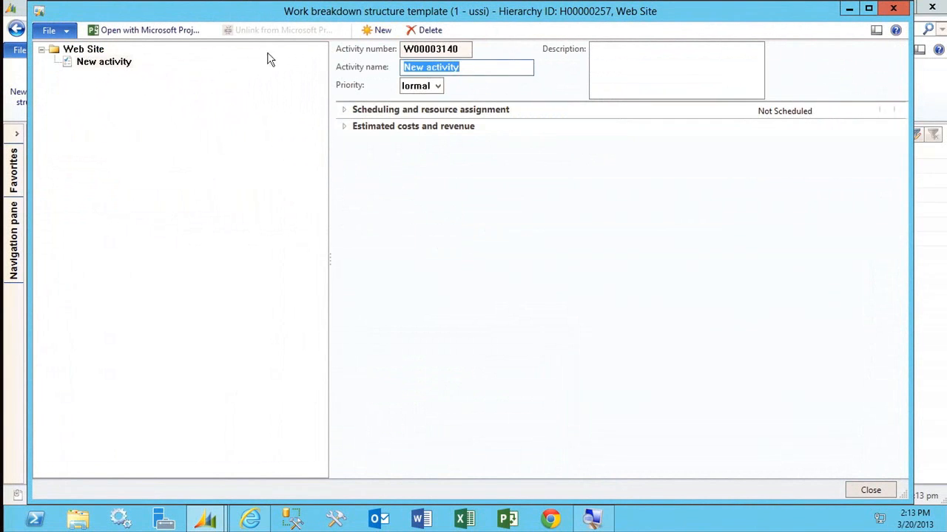
{"action": "left_click", "coordinate": [377, 31]}
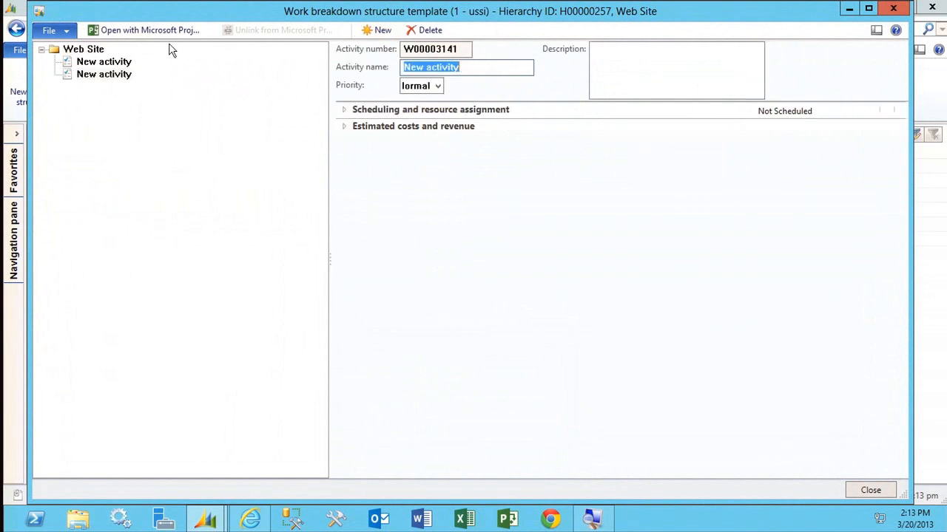
{"action": "left_click", "coordinate": [93, 49]}
{"action": "left_click", "coordinate": [370, 31]}
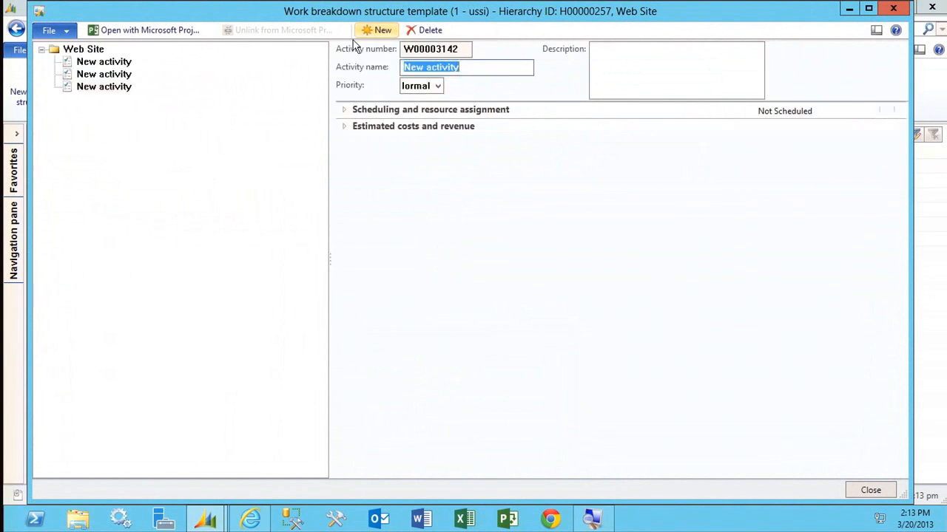
Name the first activity under Web Site Design and the second one Develop.
{"action": "left_click", "coordinate": [101, 65]}
{"action": "type", "text": "P"}
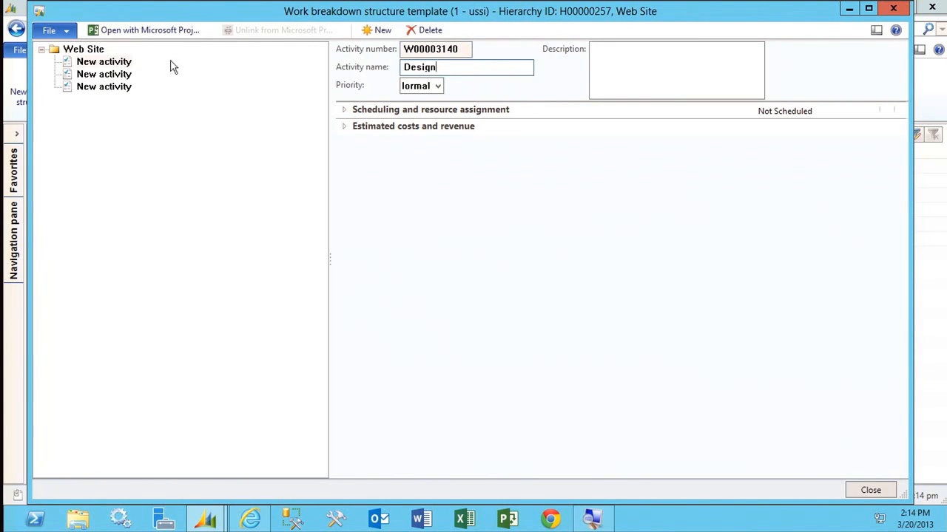
{"action": "left_click", "coordinate": [103, 74]}
{"action": "type", "text": "devel"}
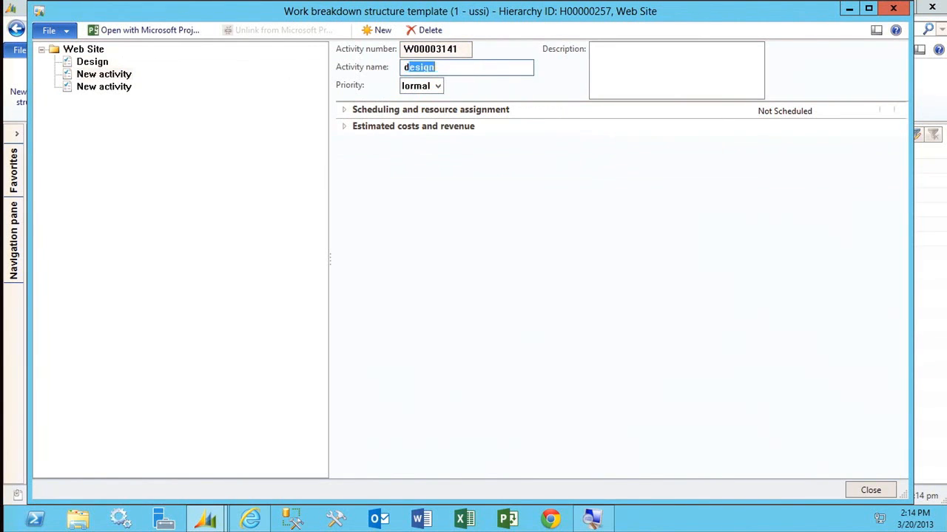
{"action": "key", "text": "BackSpace"}
{"action": "key", "text": "BackSpace"}
{"action": "key", "text": "BackSpace"}
{"action": "type", "text": "d"}
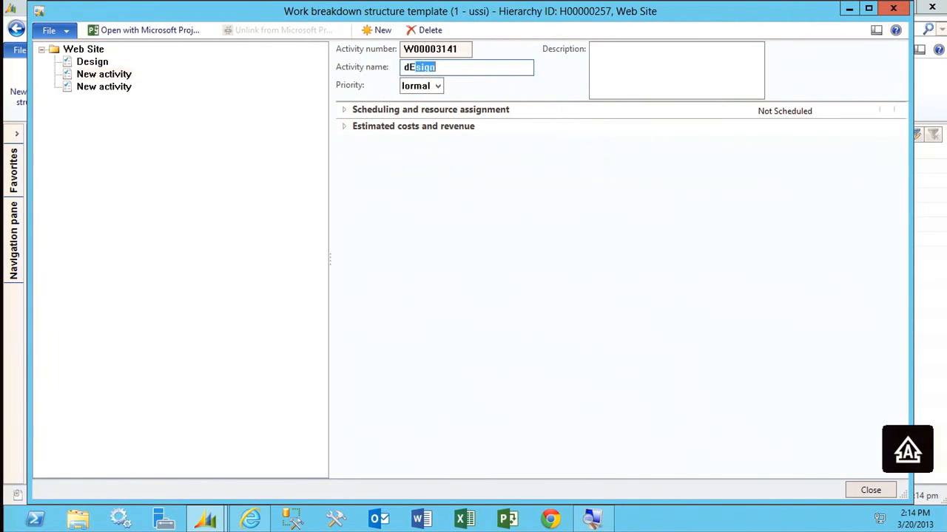
{"action": "key", "text": "BackSpace"}
{"action": "type", "text": "Develop"}
Name the third activity under Web Site Testing.
{"action": "left_click", "coordinate": [110, 87]}
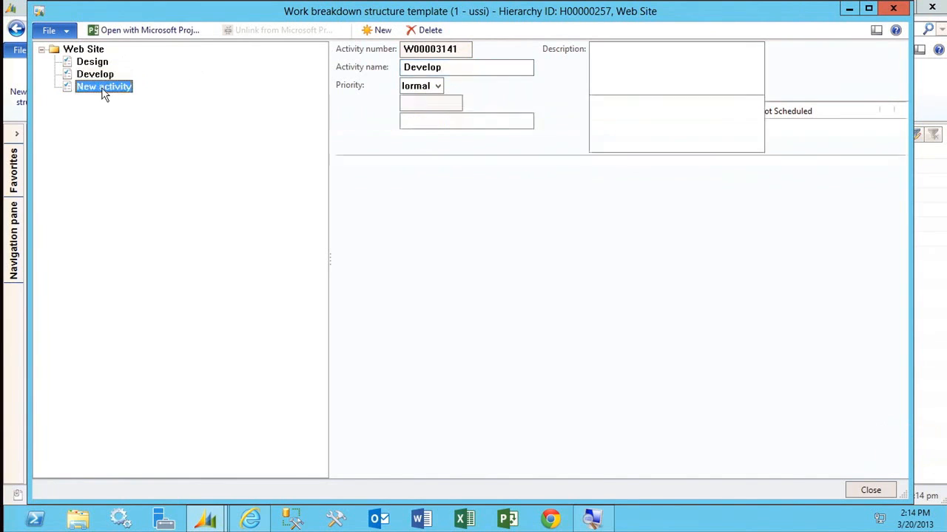
{"action": "left_click_drag", "start_coordinate": [458, 68], "coordinate": [373, 78]}
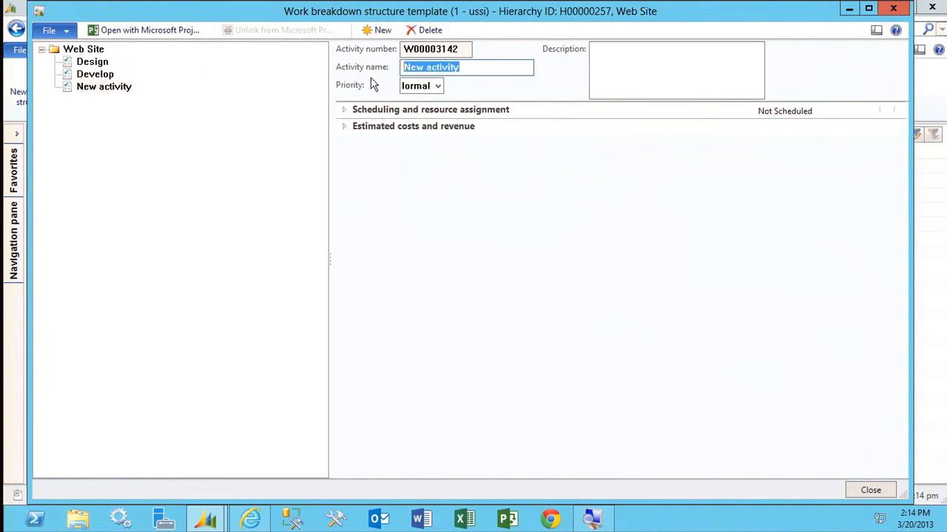
{"action": "type", "text": "Testing"}
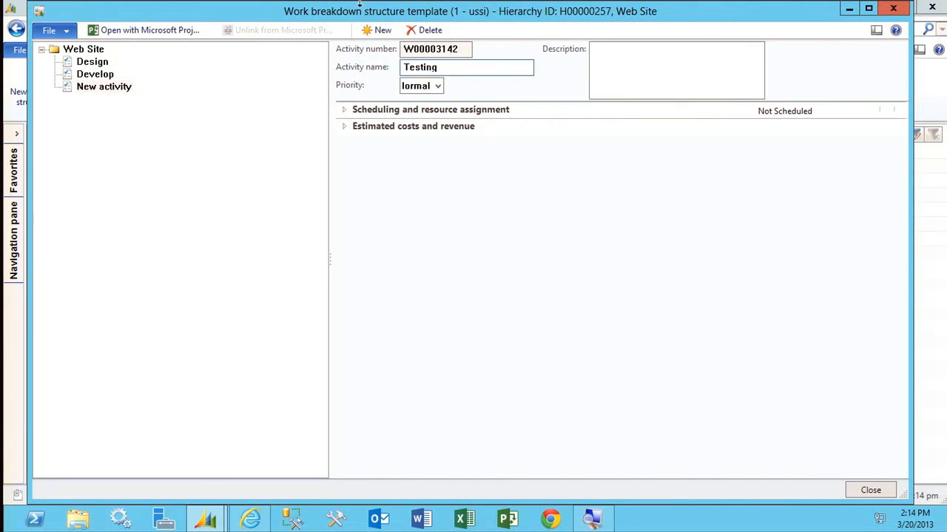
Open the Design activity's scheduling and resource assignment details and go to its effort in hours and duration in days.
{"action": "left_click", "coordinate": [83, 62]}
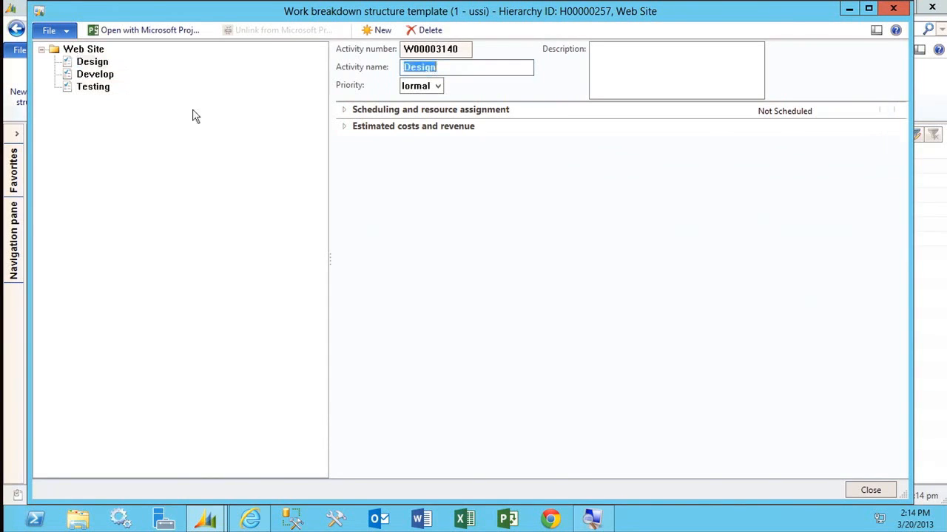
{"action": "left_click", "coordinate": [348, 115]}
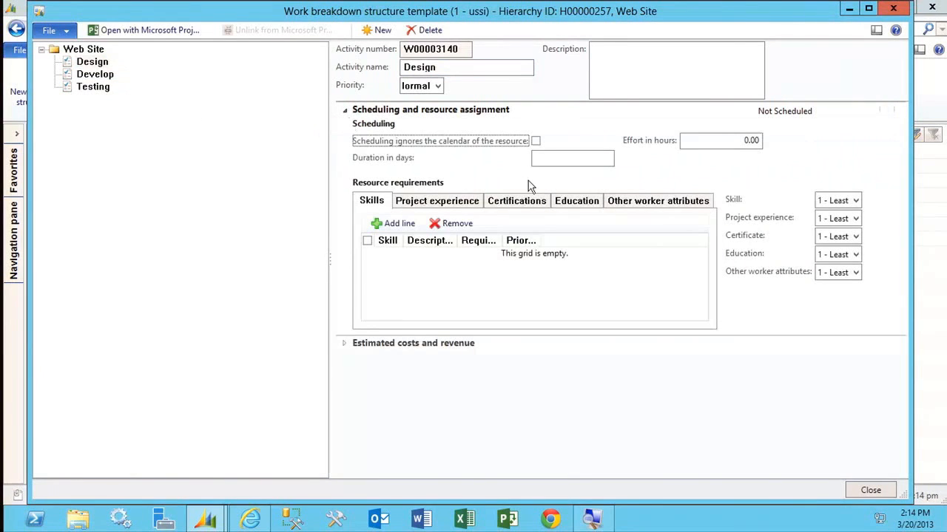
{"action": "left_click", "coordinate": [715, 143]}
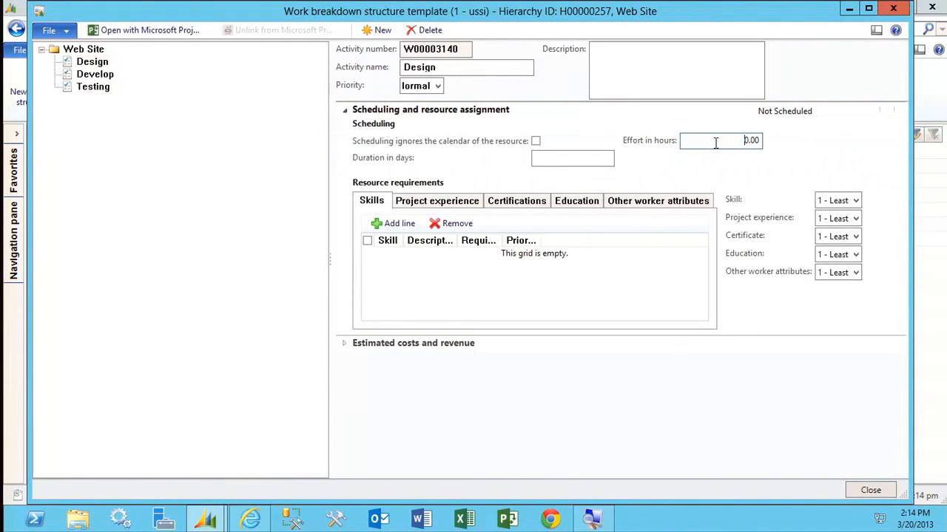
{"action": "left_click", "coordinate": [576, 160]}
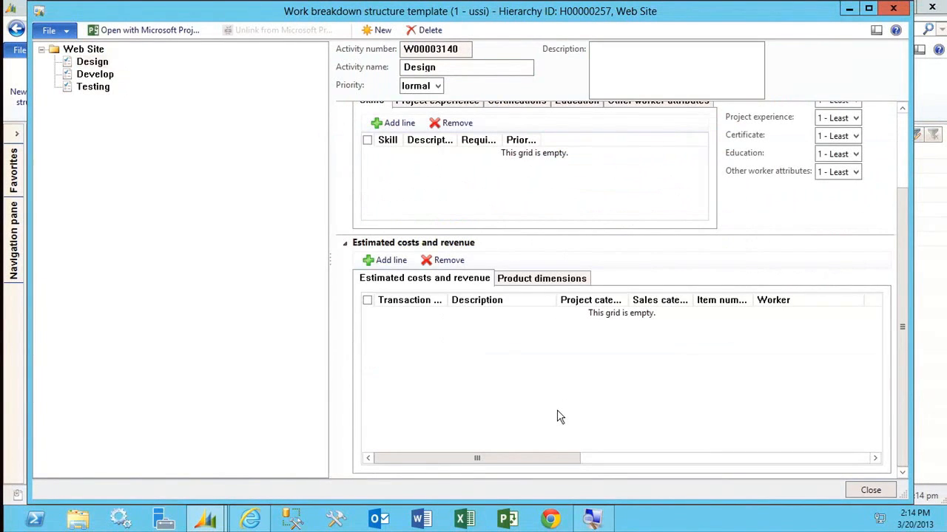
Add an Hour line with a quantity of 40 to the Design activity's estimated costs and revenue.
{"action": "left_click", "coordinate": [385, 260]}
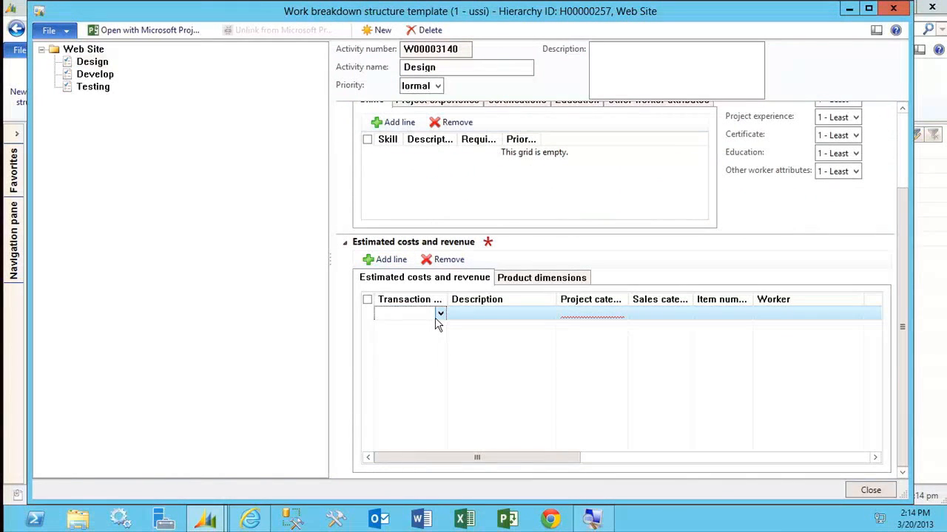
{"action": "left_click", "coordinate": [439, 314]}
{"action": "left_click", "coordinate": [418, 355]}
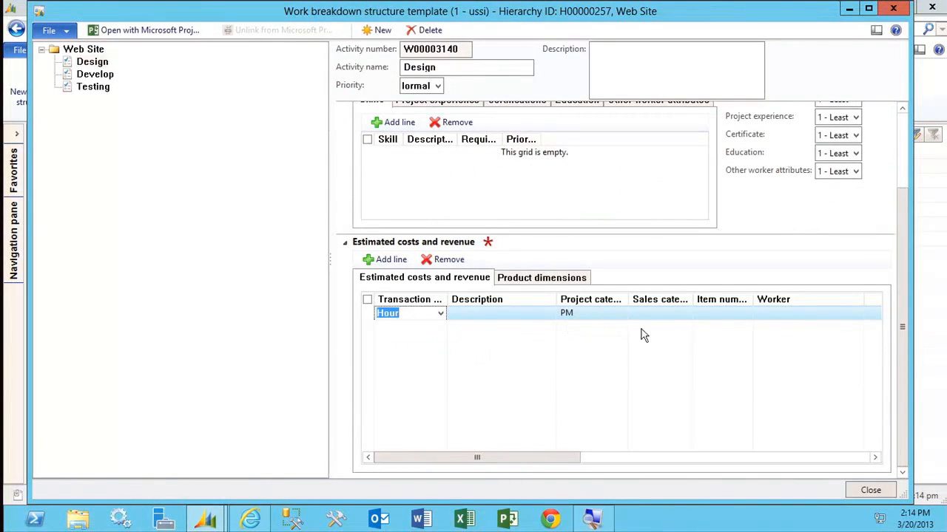
{"action": "left_click", "coordinate": [618, 313]}
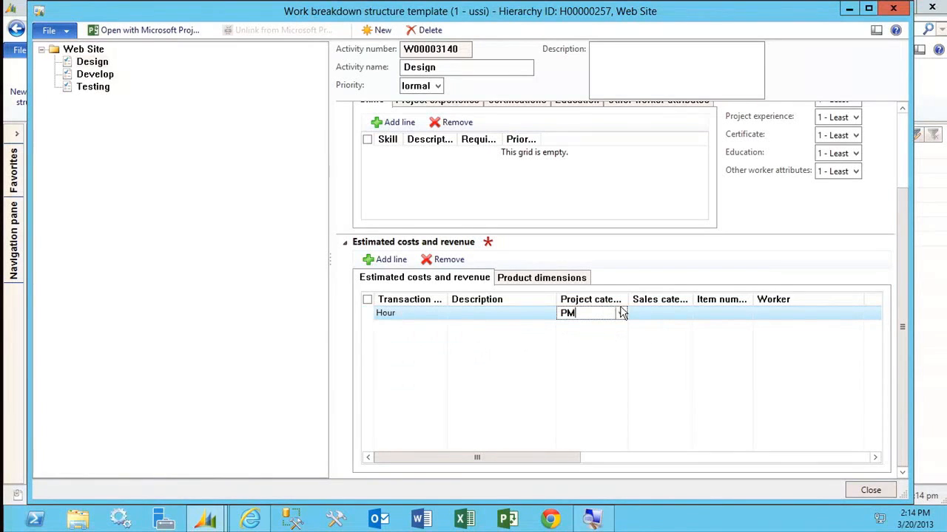
{"action": "left_click", "coordinate": [620, 316]}
{"action": "left_click", "coordinate": [619, 316]}
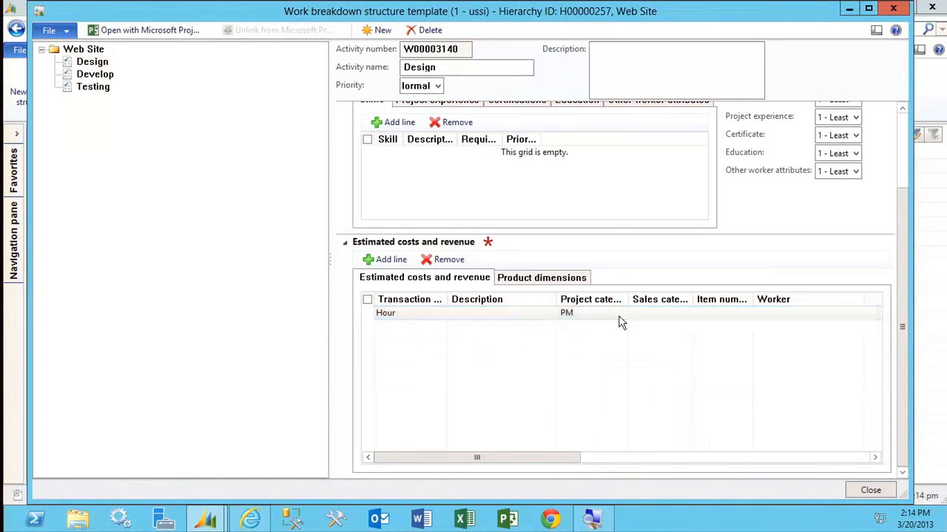
{"action": "key", "text": "Tab"}
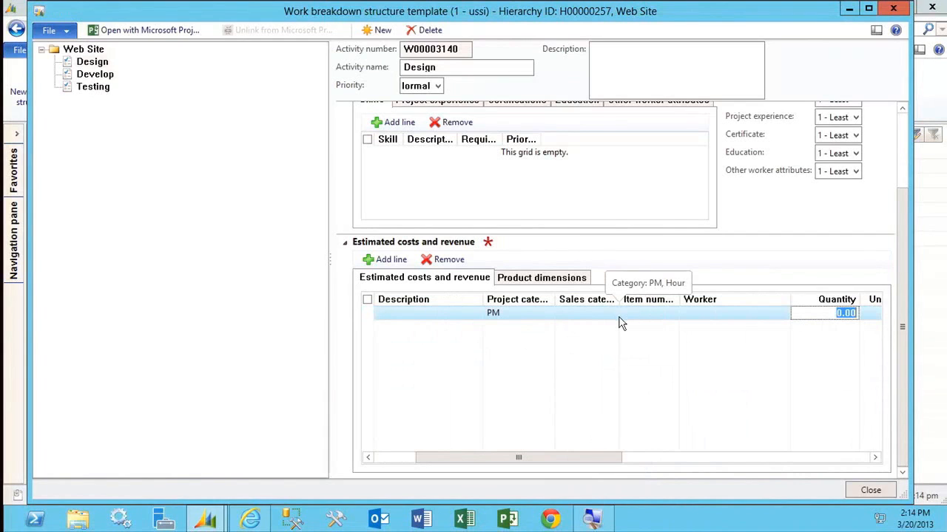
{"action": "type", "text": "40"}
{"action": "key", "text": "Tab"}
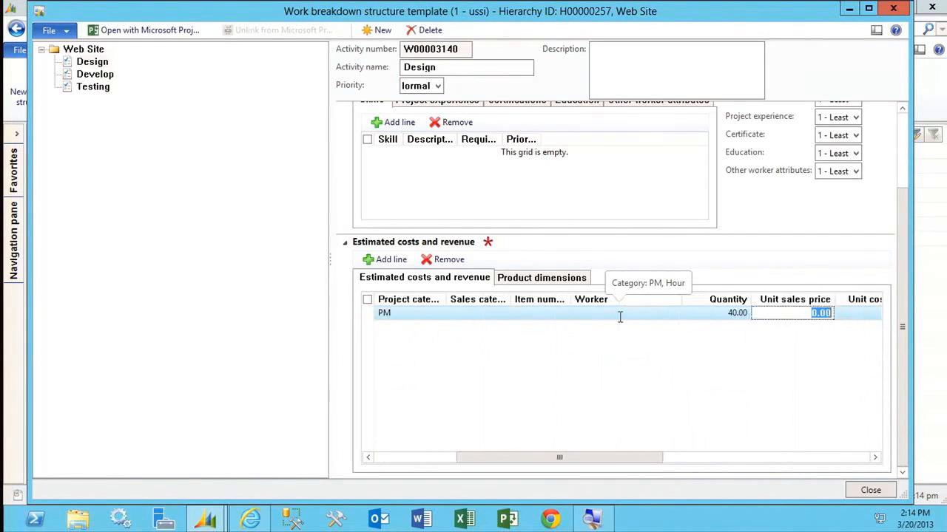
Reselect the hour line's project category, choosing QA and then PM, to fill in its unit sales and cost prices.
{"action": "left_click", "coordinate": [392, 312]}
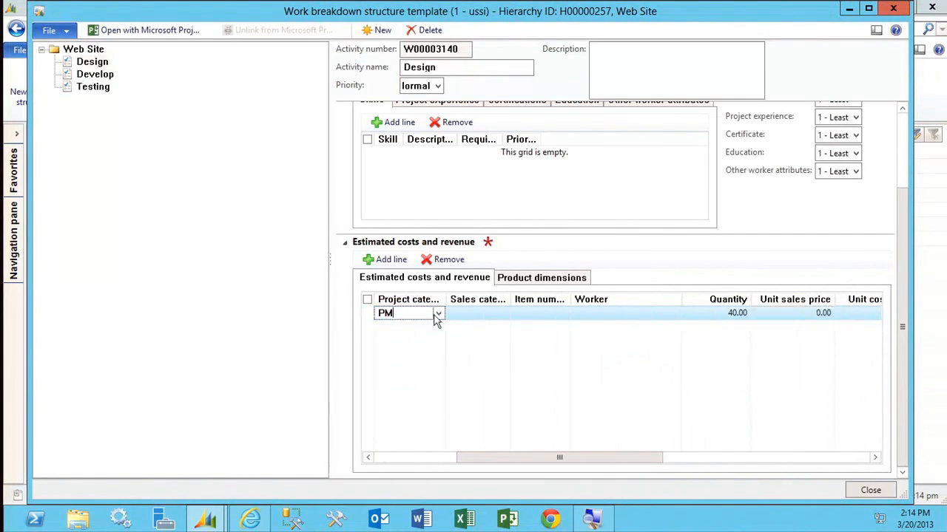
{"action": "left_click", "coordinate": [438, 314]}
{"action": "left_click", "coordinate": [409, 358]}
{"action": "left_click", "coordinate": [437, 313]}
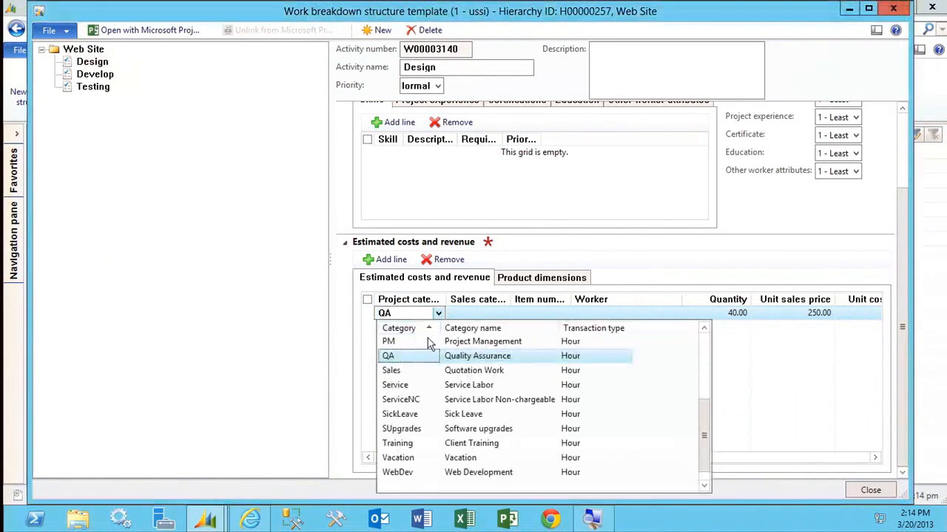
{"action": "left_click", "coordinate": [427, 351]}
{"action": "key", "text": "Tab"}
{"action": "key", "text": "Tab"}
{"action": "key", "text": "Tab"}
{"action": "key", "text": "Tab"}
{"action": "key", "text": "Tab"}
{"action": "key", "text": "Tab"}
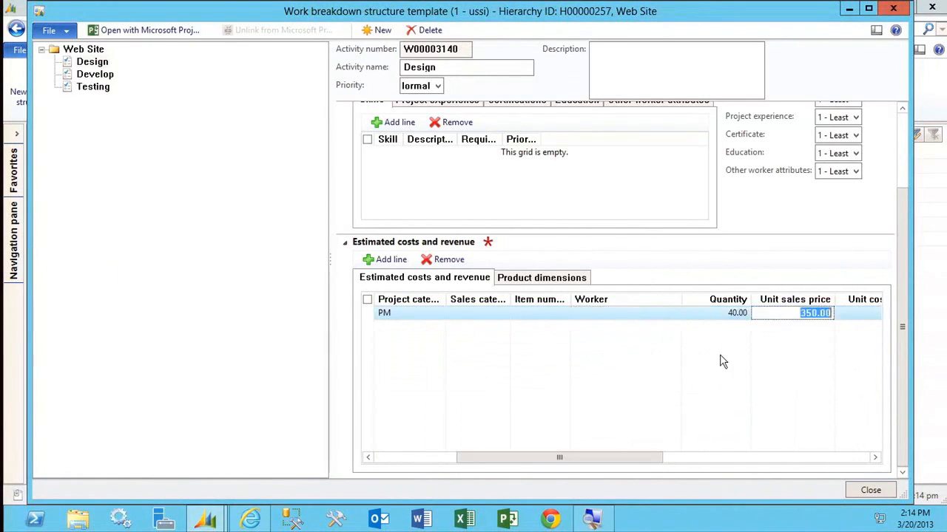
{"action": "key", "text": "Tab"}
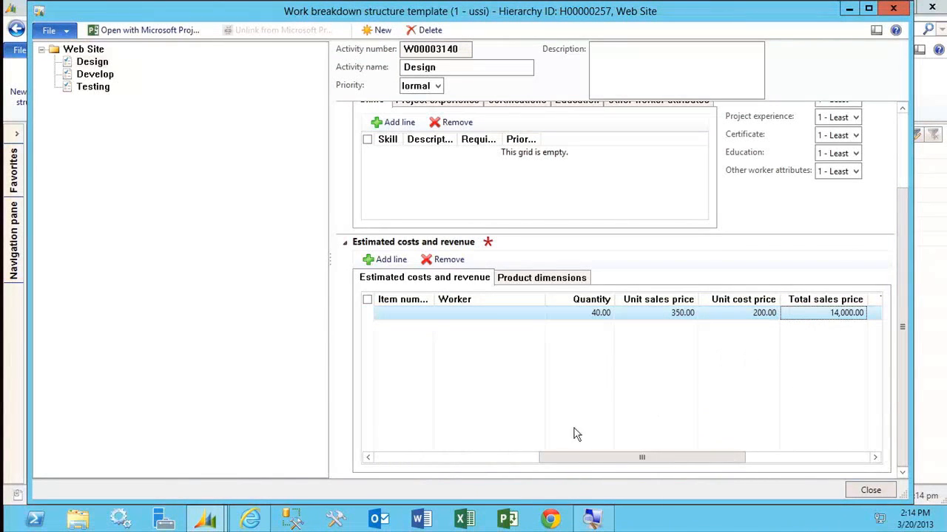
Try to add a second line to the Design activity's estimated costs and revenue.
{"action": "left_click_drag", "start_coordinate": [559, 458], "coordinate": [392, 459]}
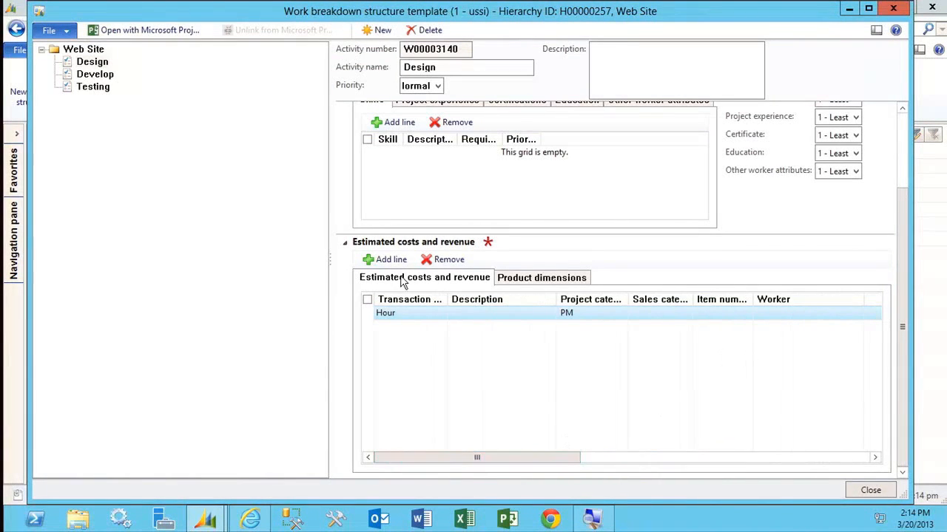
{"action": "left_click", "coordinate": [380, 259]}
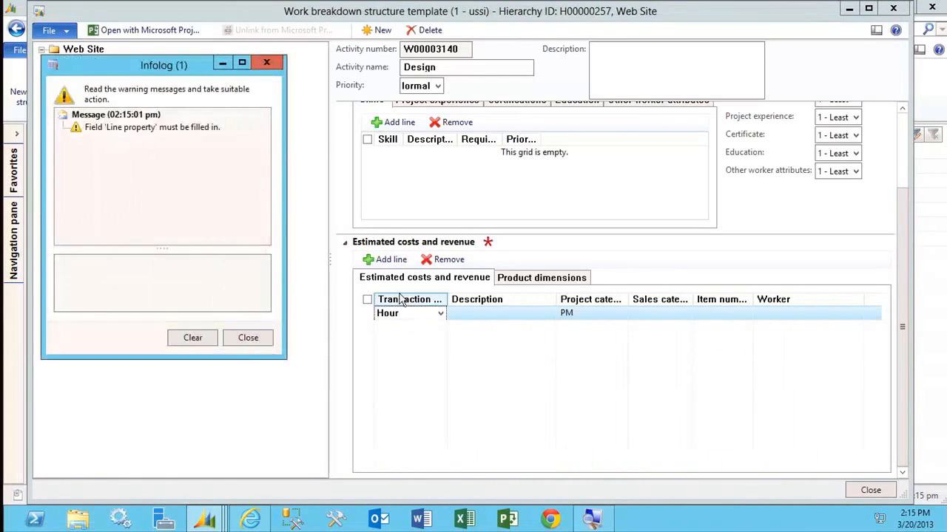
{"action": "left_click", "coordinate": [263, 342]}
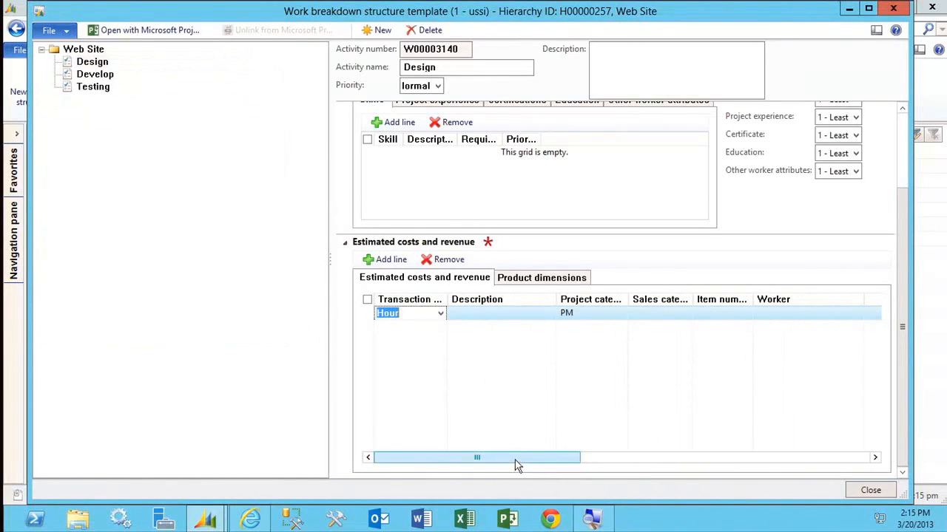
Set the line property of the Design activity's PM hour line to Billable.
{"action": "left_click_drag", "start_coordinate": [480, 457], "coordinate": [804, 473]}
{"action": "left_click", "coordinate": [757, 314]}
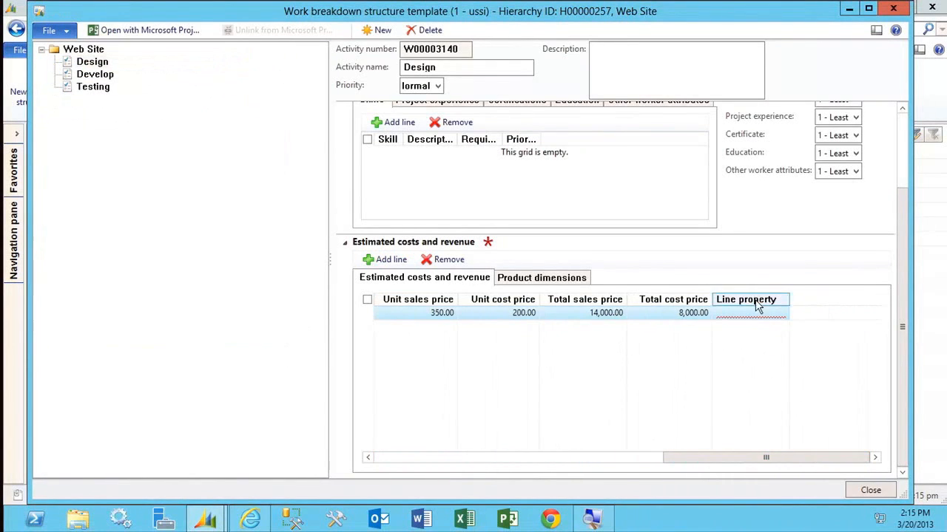
{"action": "left_click", "coordinate": [782, 314]}
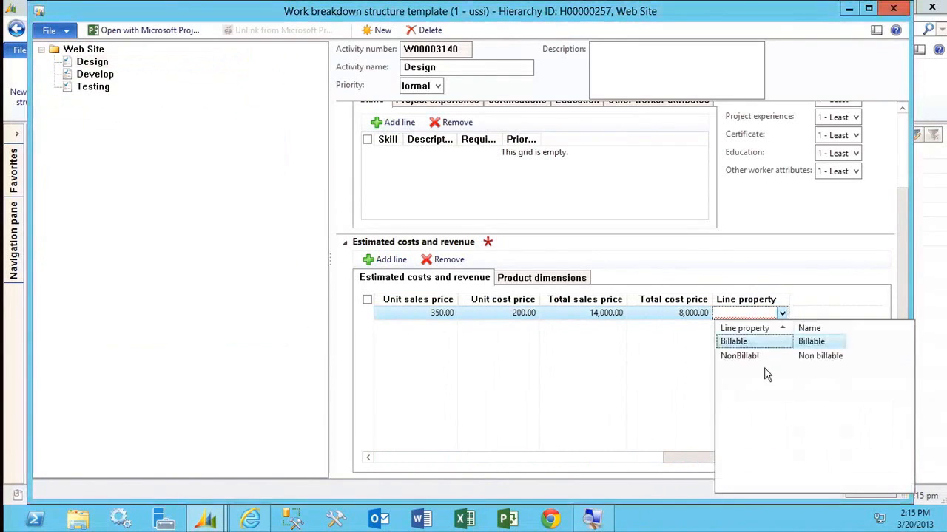
{"action": "left_click", "coordinate": [751, 344]}
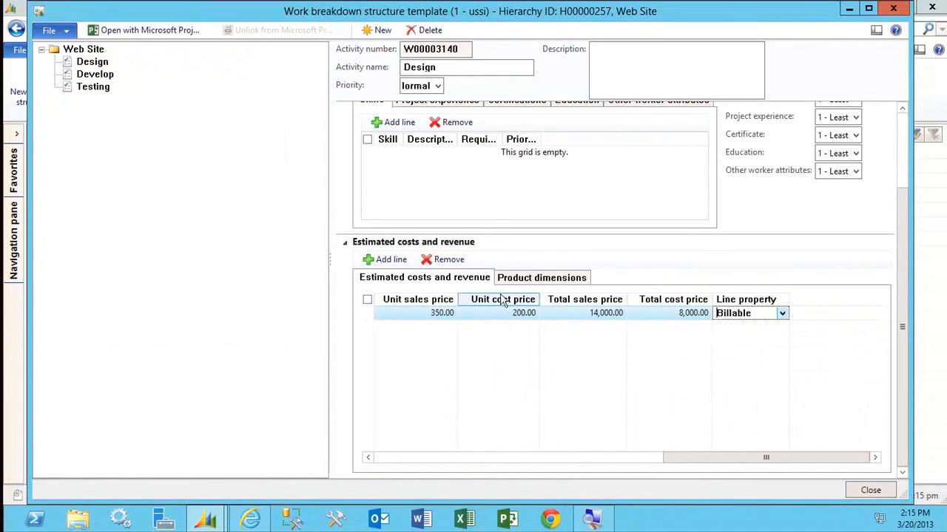
Add an Expense line in the Travel category with a quantity of 1 to the Design activity's estimated costs and revenue.
{"action": "left_click", "coordinate": [385, 251]}
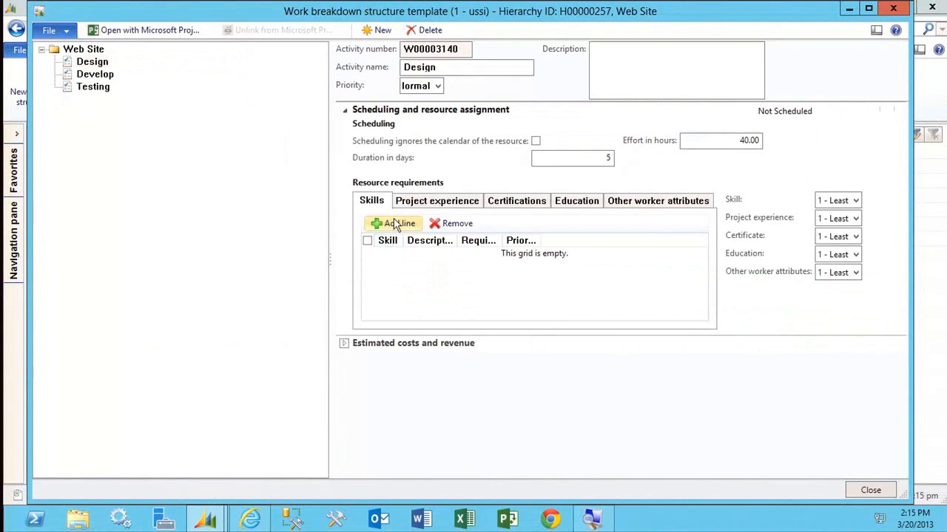
{"action": "left_click", "coordinate": [411, 348]}
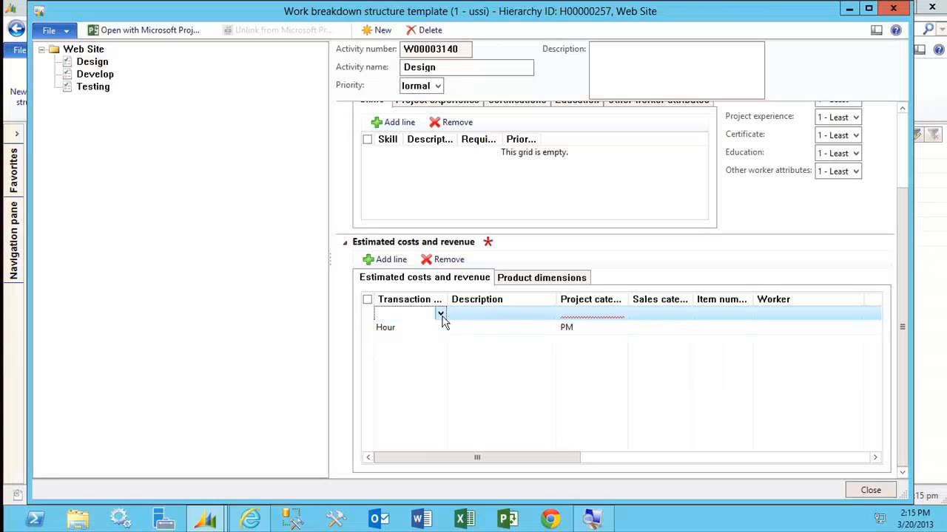
{"action": "left_click", "coordinate": [440, 314]}
{"action": "left_click", "coordinate": [425, 365]}
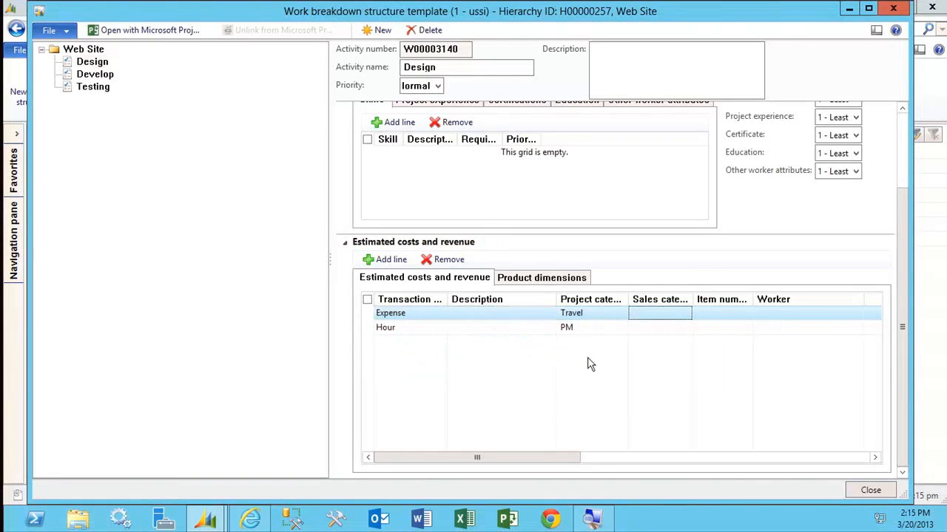
{"action": "left_click", "coordinate": [613, 318]}
{"action": "key", "text": "Tab"}
{"action": "key", "text": "Tab"}
{"action": "key", "text": "Tab"}
{"action": "key", "text": "Tab"}
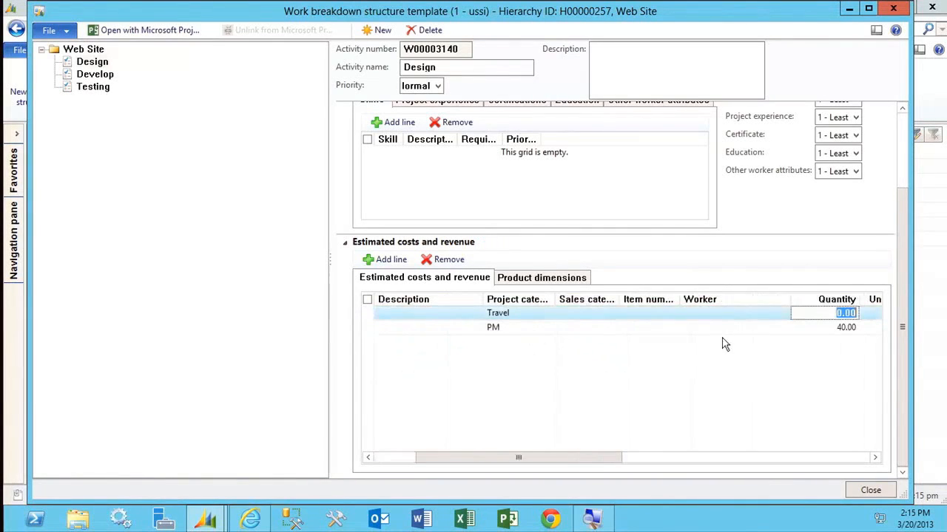
{"action": "type", "text": "1"}
{"action": "key", "text": "Tab"}
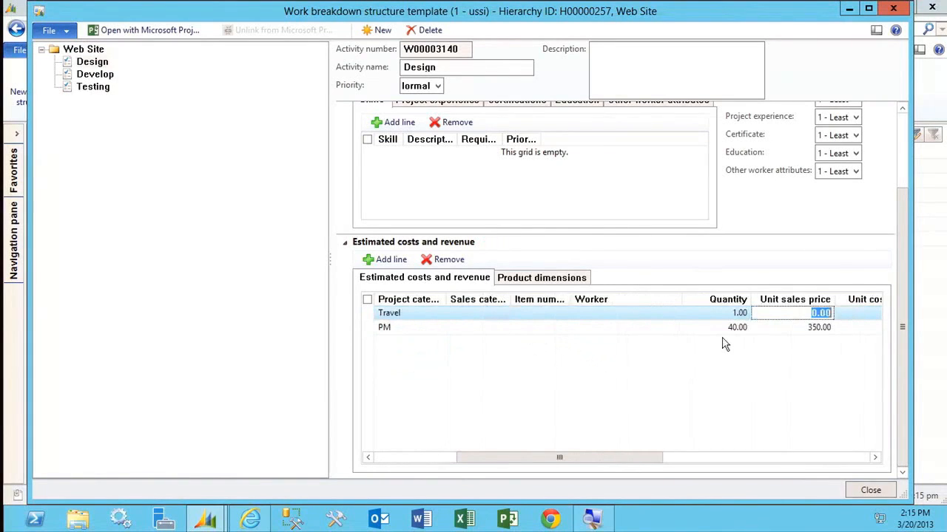
Set the travel expense line's unit sales price and unit cost price to 400 each.
{"action": "type", "text": "400"}
{"action": "key", "text": "Tab"}
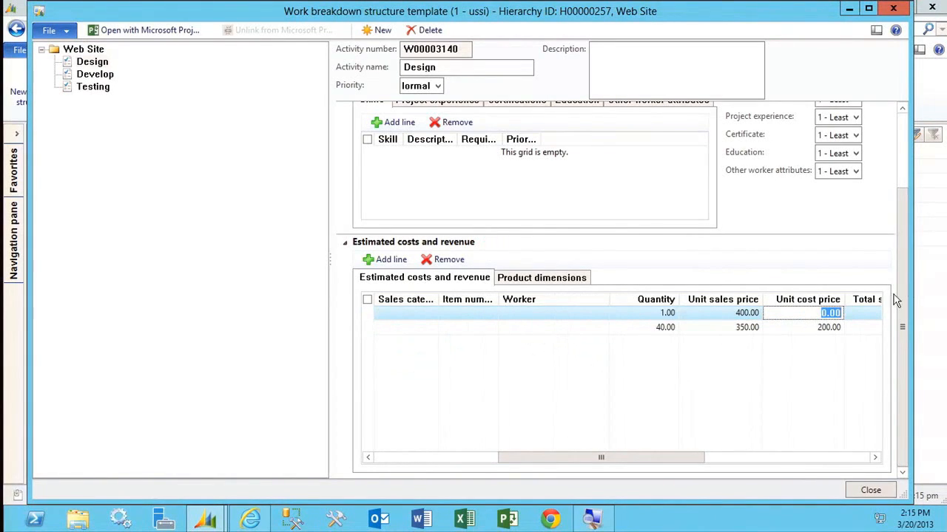
{"action": "type", "text": "400"}
{"action": "key", "text": "Tab"}
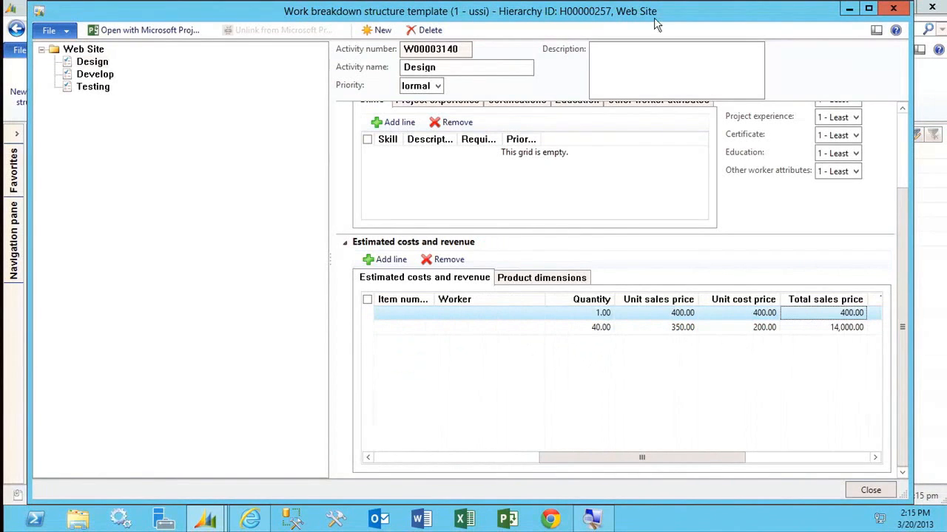
{"action": "left_click", "coordinate": [786, 458]}
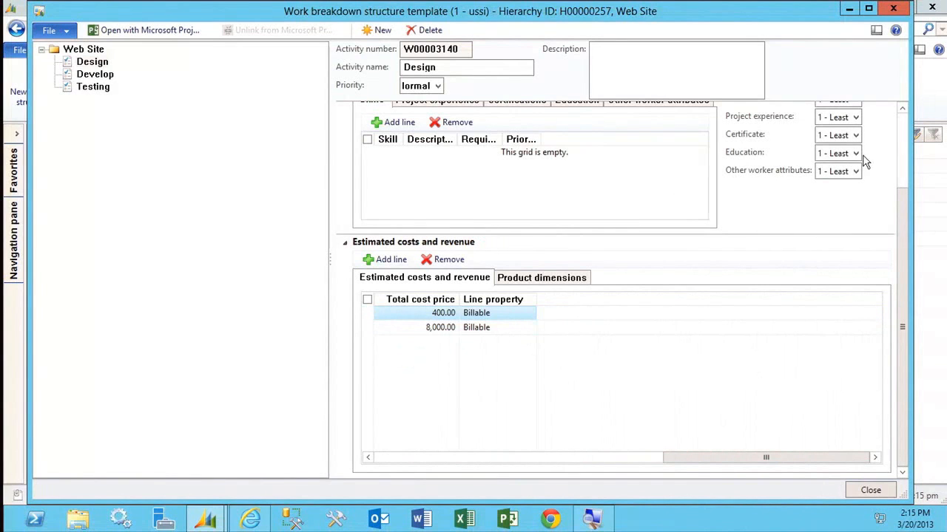
{"action": "scroll", "coordinate": [899, 155], "scroll_direction": "up", "scroll_amount": 1}
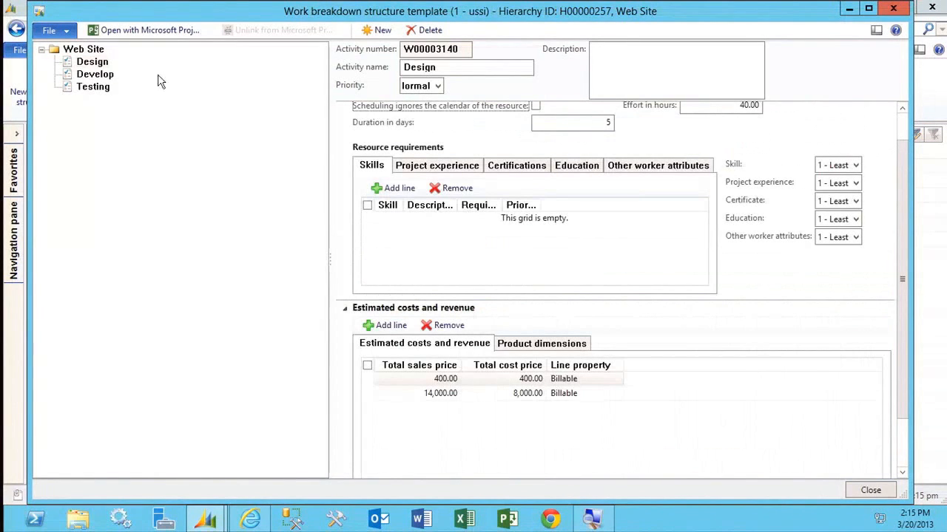
Add the DotNet skill to the Develop activity's resource requirements and set its effort to 80 hours and duration to 10 days.
{"action": "left_click", "coordinate": [81, 75]}
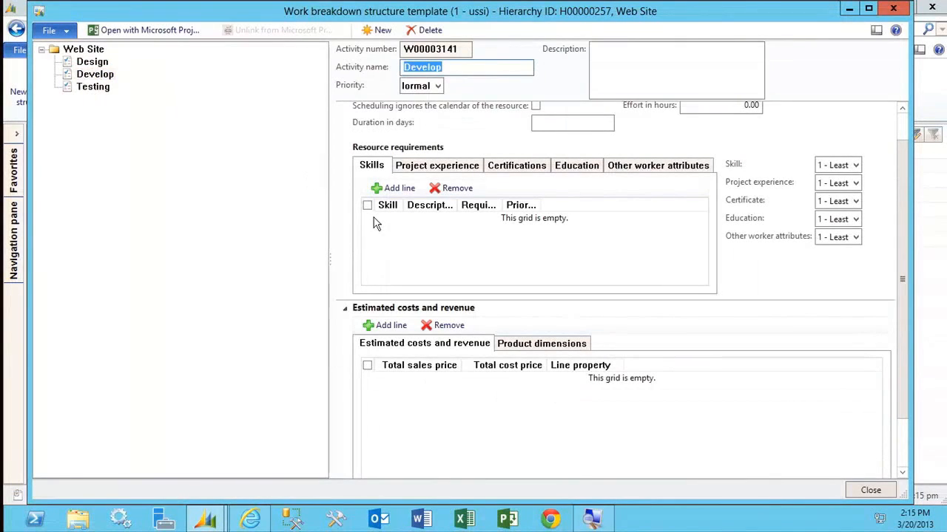
{"action": "left_click", "coordinate": [901, 109]}
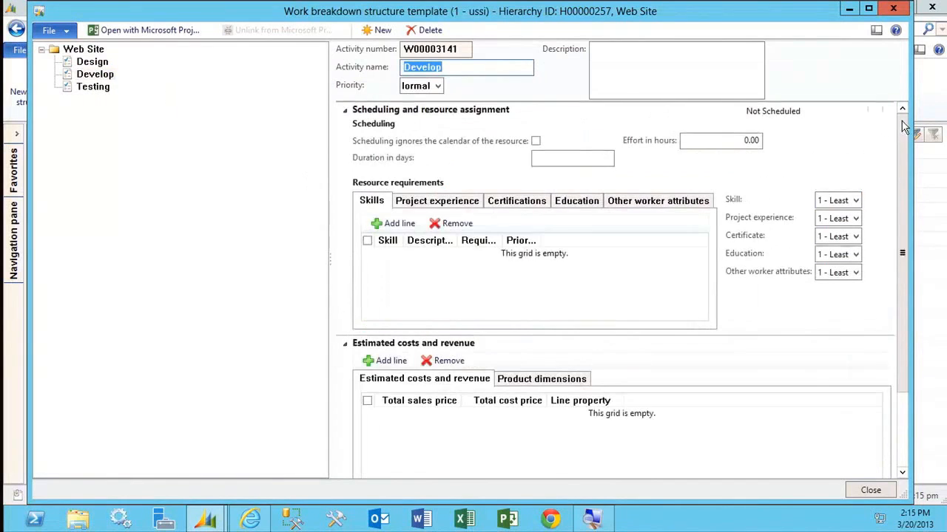
{"action": "left_click", "coordinate": [386, 222]}
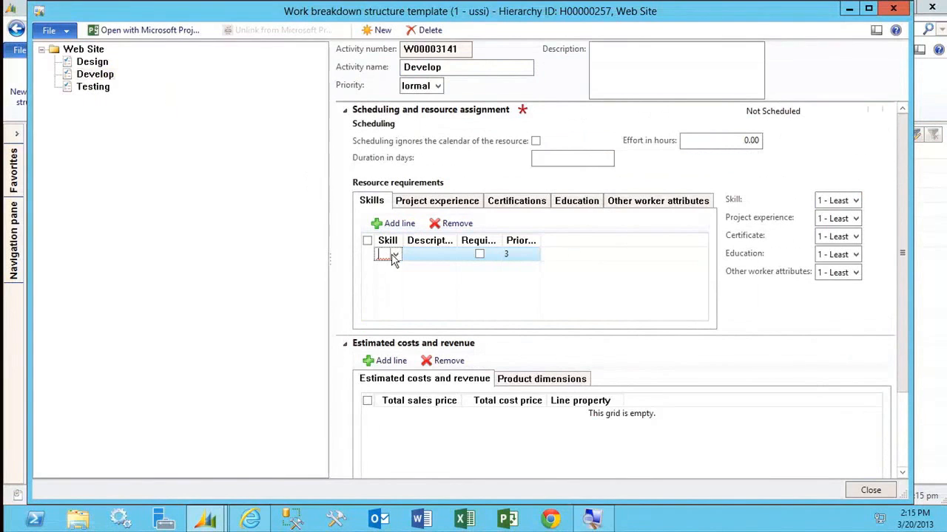
{"action": "left_click", "coordinate": [395, 256]}
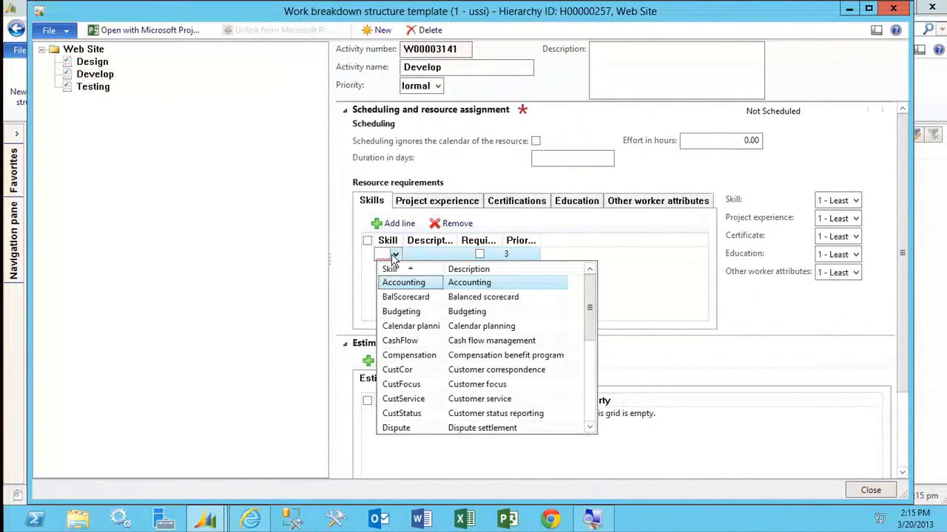
{"action": "left_click", "coordinate": [590, 377]}
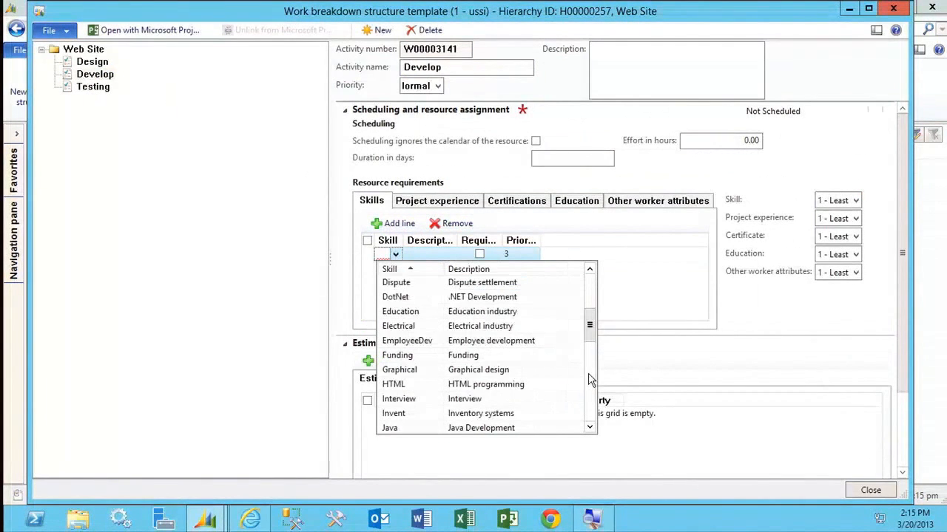
{"action": "left_click", "coordinate": [427, 299]}
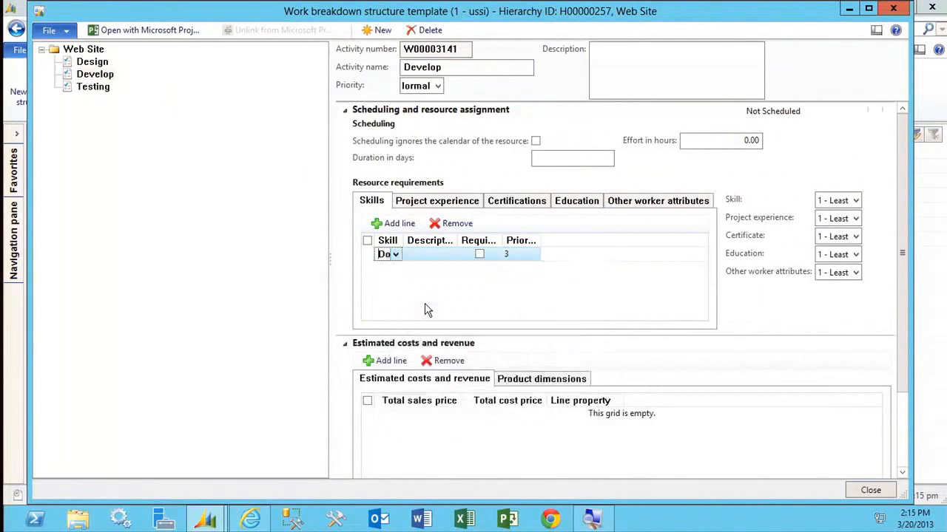
{"action": "left_click", "coordinate": [488, 252]}
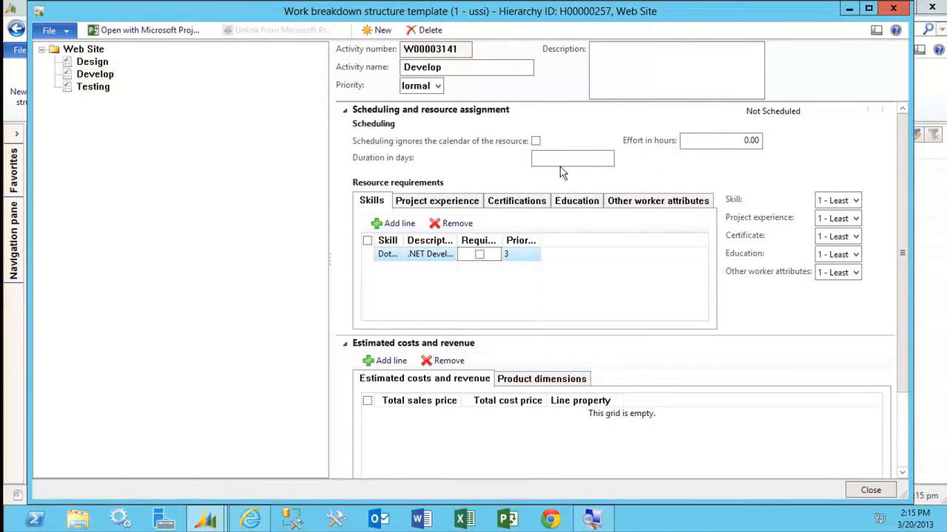
{"action": "left_click", "coordinate": [712, 143]}
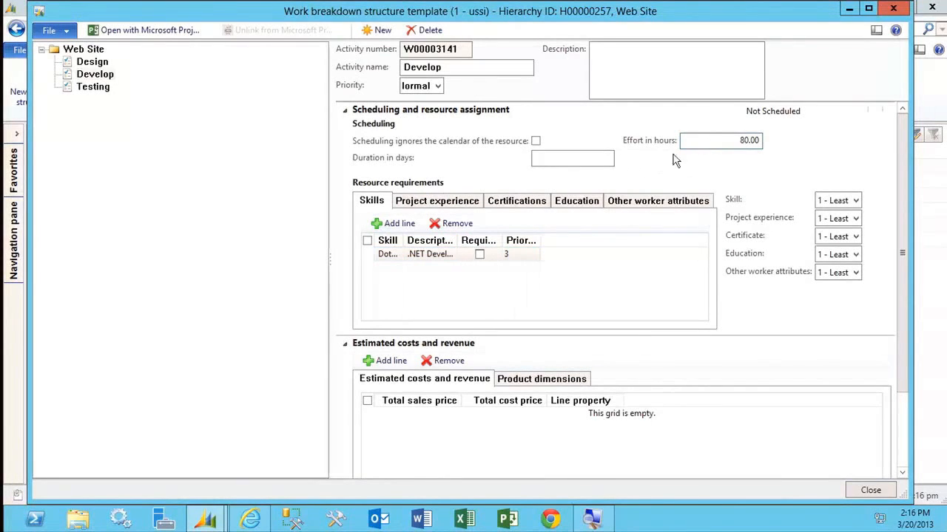
{"action": "left_click", "coordinate": [569, 157]}
Add an Hour line with the ERPDev project category to the Develop activity's estimated costs and revenue.
{"action": "left_click", "coordinate": [385, 361]}
{"action": "left_click", "coordinate": [435, 415]}
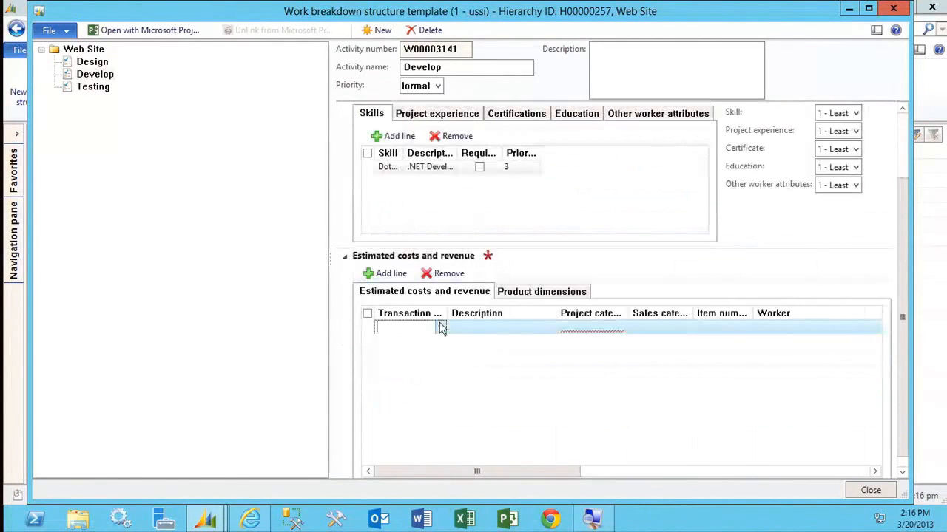
{"action": "left_click", "coordinate": [440, 328]}
{"action": "left_click", "coordinate": [435, 367]}
{"action": "key", "text": "Tab"}
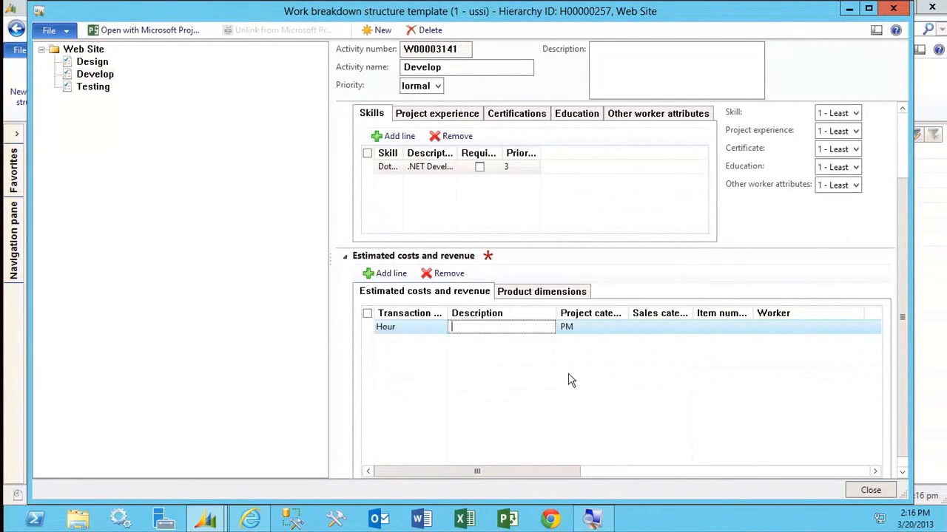
{"action": "key", "text": "Tab"}
{"action": "left_click", "coordinate": [620, 328]}
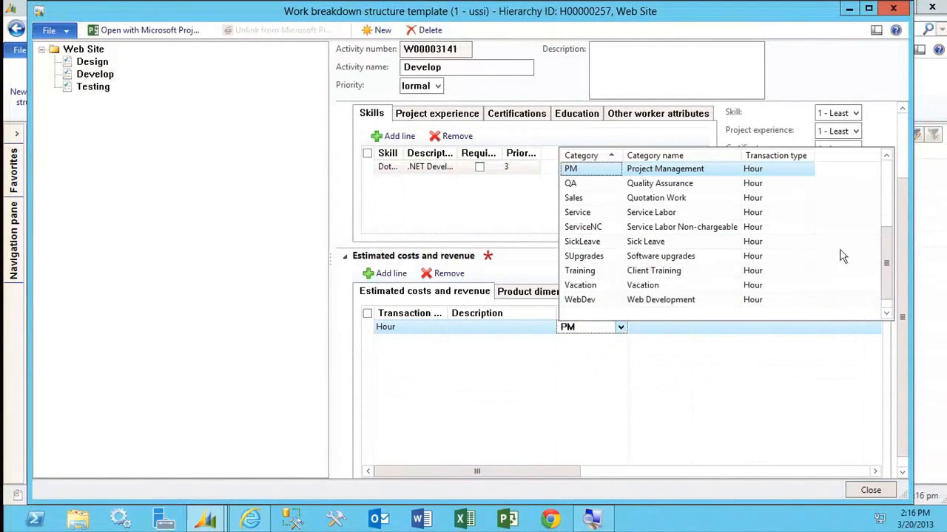
{"action": "left_click", "coordinate": [885, 201]}
{"action": "left_click_drag", "start_coordinate": [885, 199], "coordinate": [912, 202]}
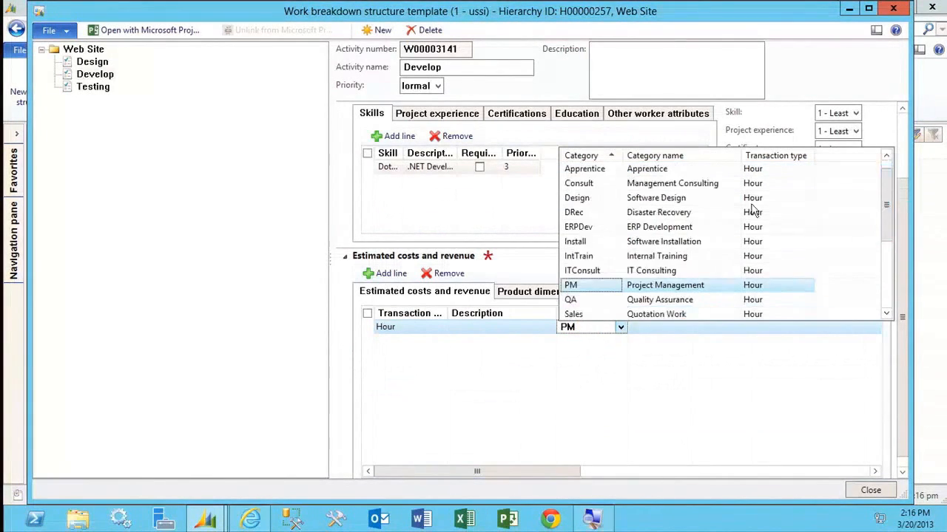
{"action": "left_click", "coordinate": [696, 226]}
Give the Develop hour line a quantity of 80, a unit sales price of 350 and a unit cost price of 195.
{"action": "key", "text": "Tab"}
{"action": "key", "text": "Tab"}
{"action": "key", "text": "Tab"}
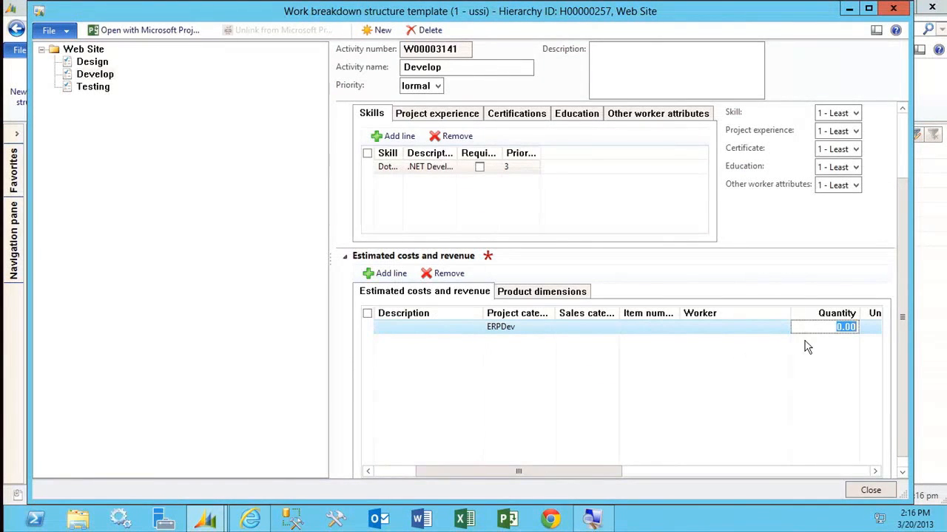
{"action": "type", "text": "80"}
{"action": "key", "text": "Tab"}
{"action": "type", "text": "350"}
{"action": "key", "text": "Tab"}
{"action": "type", "text": "195"}
{"action": "key", "text": "Tab"}
{"action": "key", "text": "Tab"}
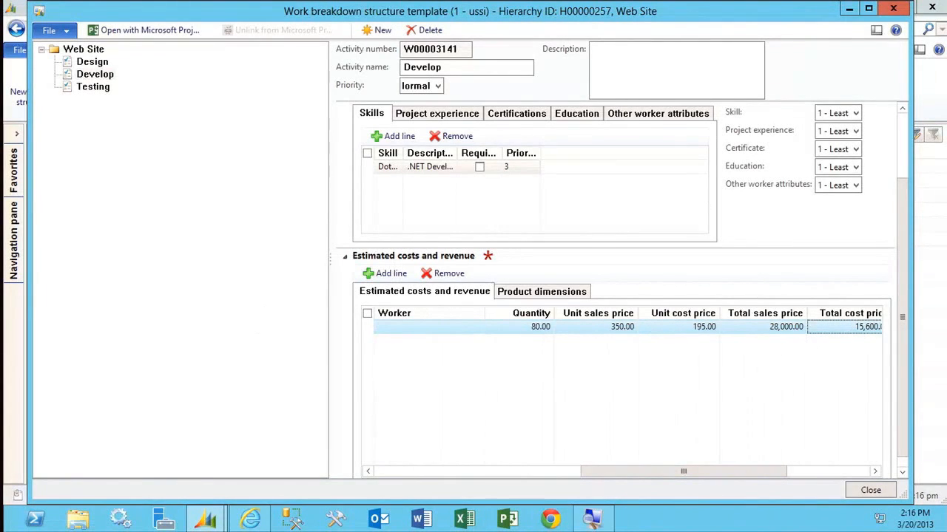
Set the Develop hour line's line property to Billable and close the work breakdown structure template.
{"action": "left_click", "coordinate": [865, 492]}
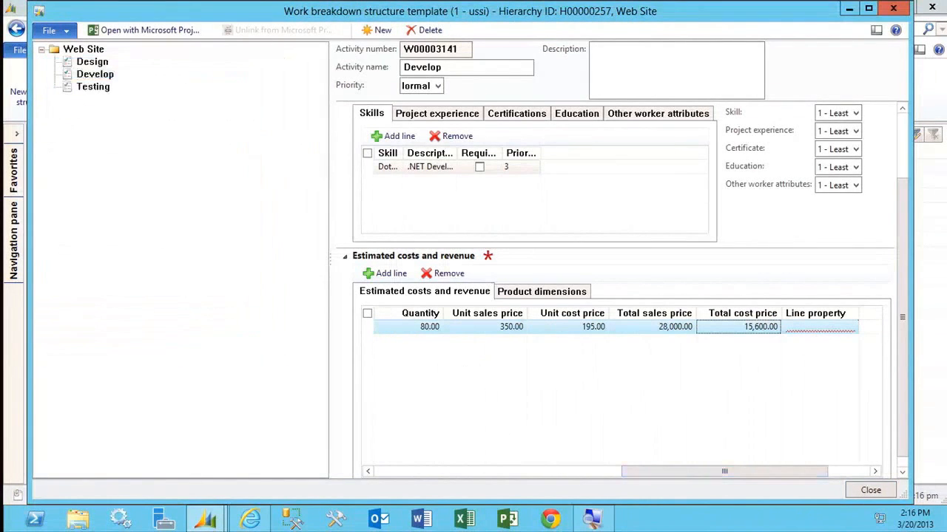
{"action": "left_click", "coordinate": [832, 328]}
{"action": "left_click", "coordinate": [850, 328]}
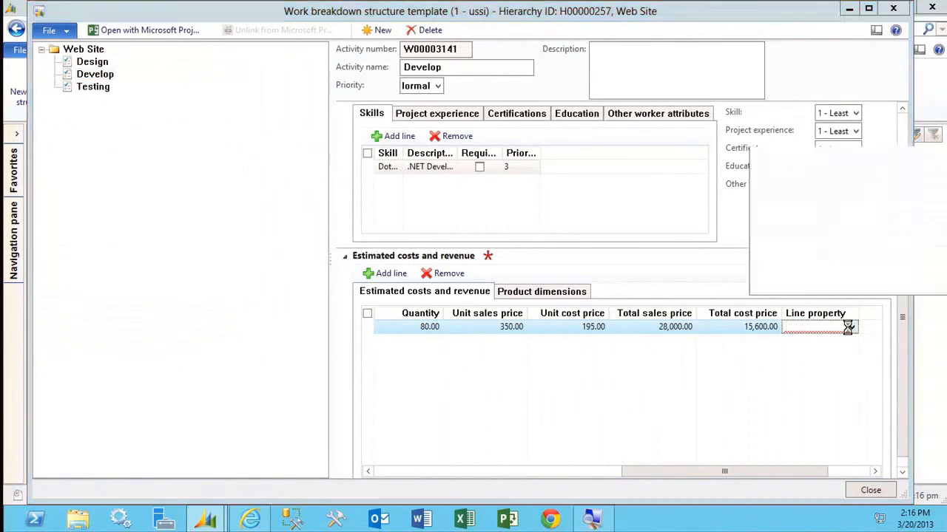
{"action": "left_click", "coordinate": [788, 170]}
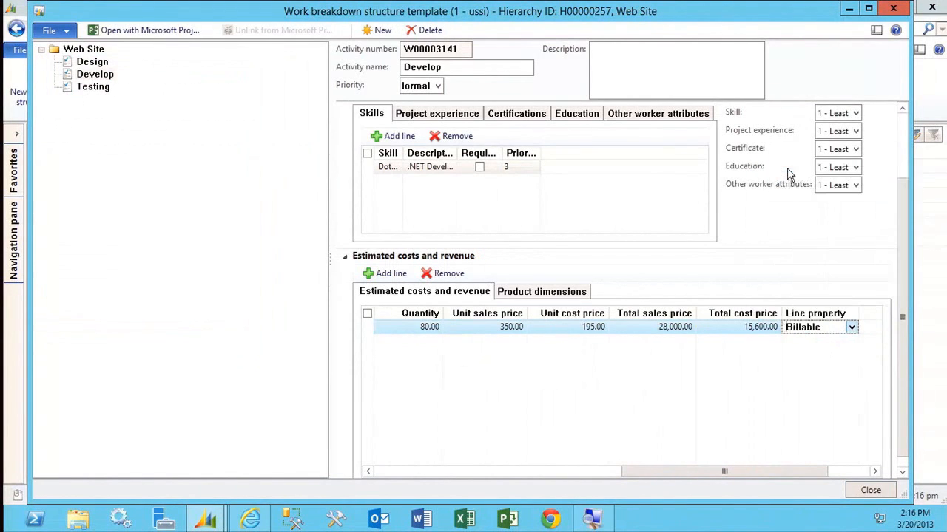
{"action": "left_click", "coordinate": [871, 490]}
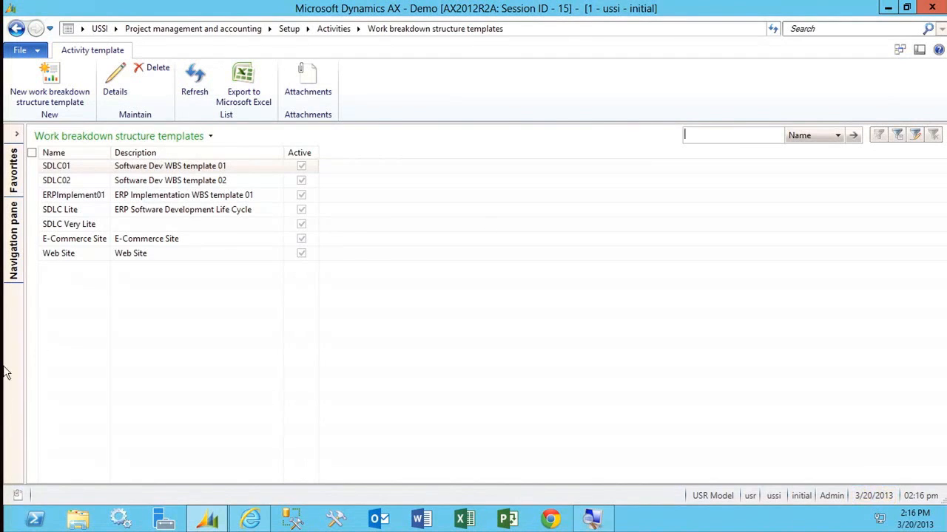
Go to the project quotations list in Project management and accounting and start creating a new project quotation.
{"action": "left_click", "coordinate": [13, 251]}
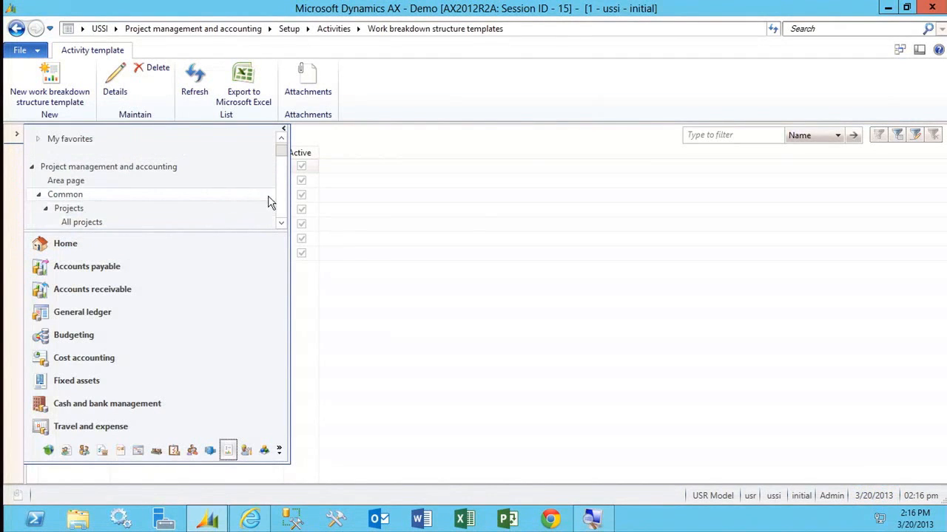
{"action": "left_click", "coordinate": [80, 181]}
{"action": "left_click", "coordinate": [219, 220]}
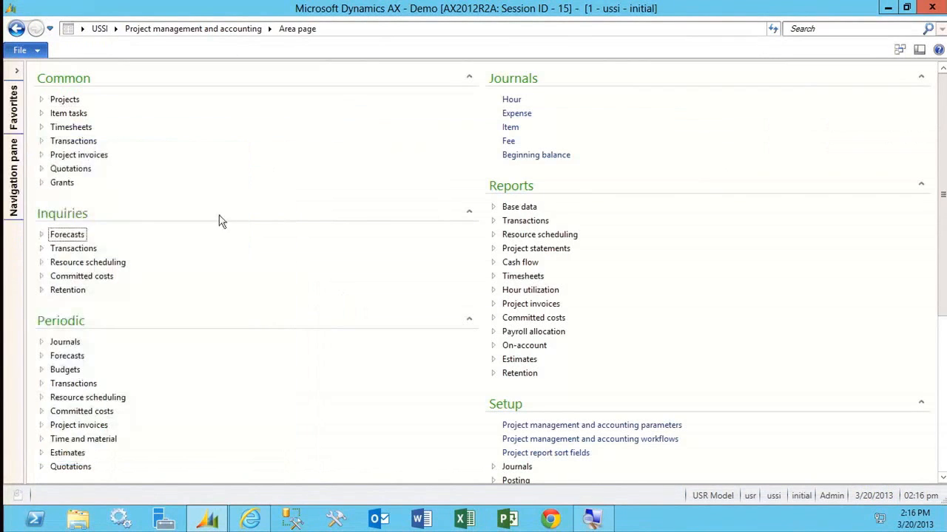
{"action": "left_click", "coordinate": [82, 170]}
{"action": "left_click", "coordinate": [89, 183]}
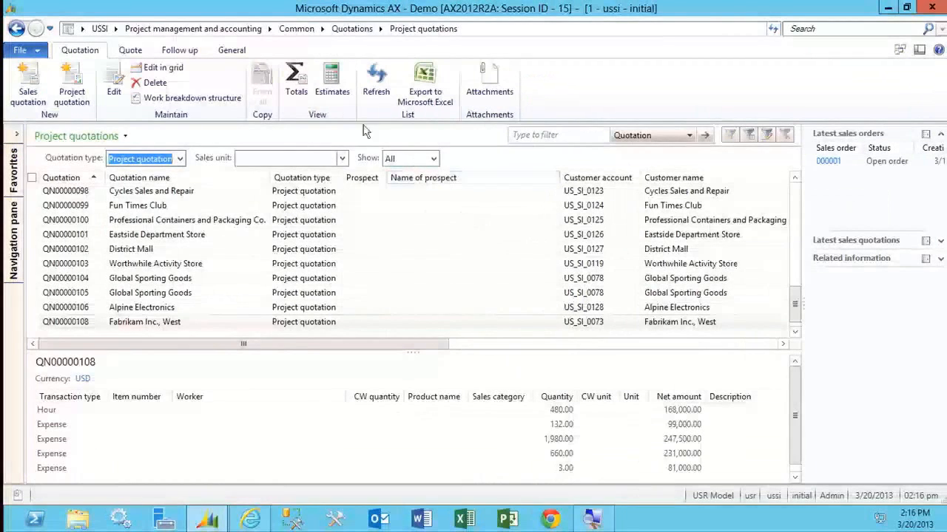
{"action": "left_click", "coordinate": [78, 102]}
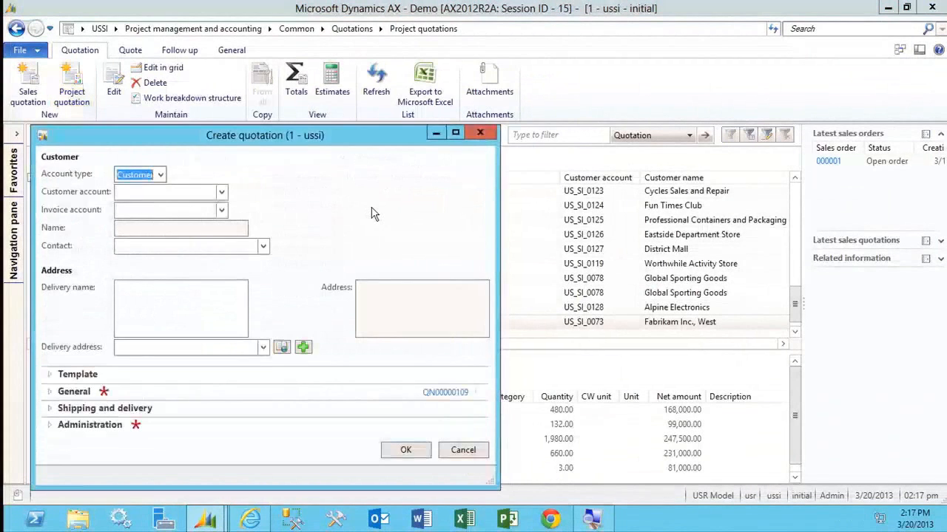
Create the project quotation for customer Catalog Store without creating an opportunity record.
{"action": "left_click", "coordinate": [221, 193]}
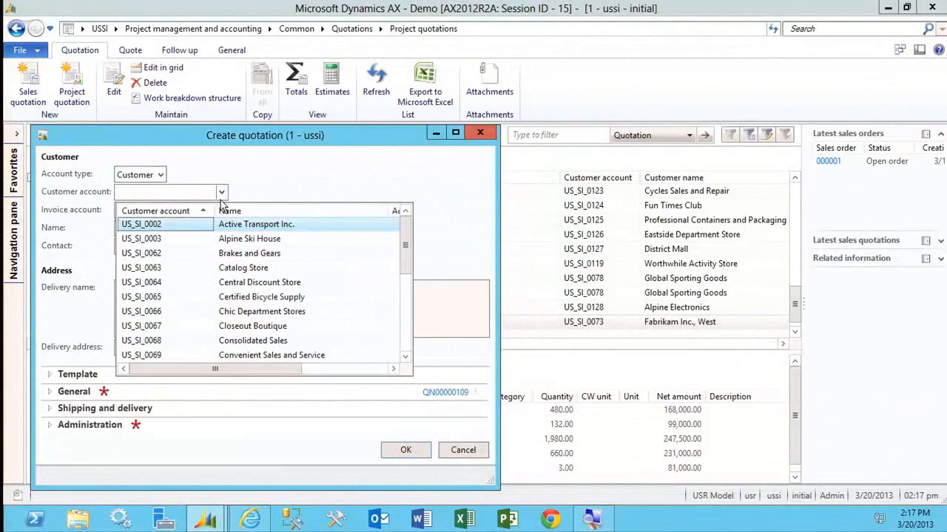
{"action": "left_click", "coordinate": [281, 271]}
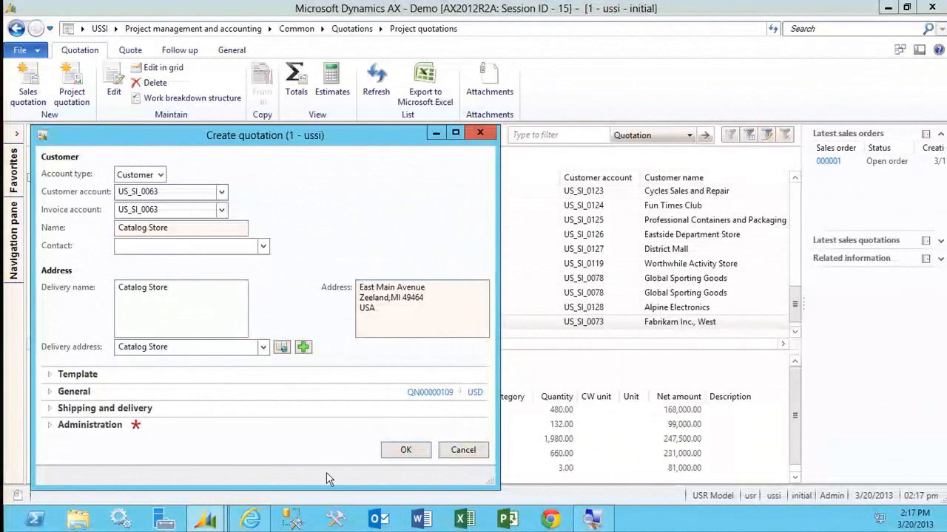
{"action": "left_click", "coordinate": [390, 458]}
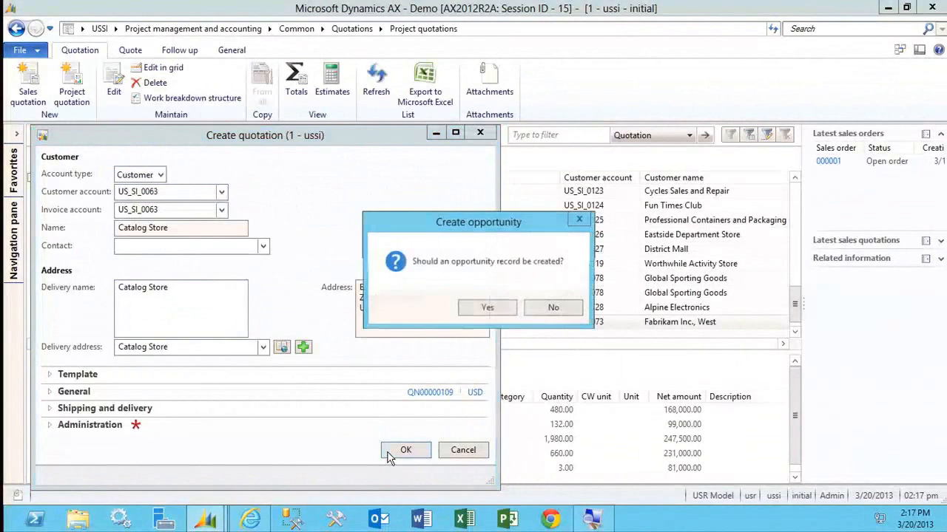
{"action": "left_click", "coordinate": [560, 313]}
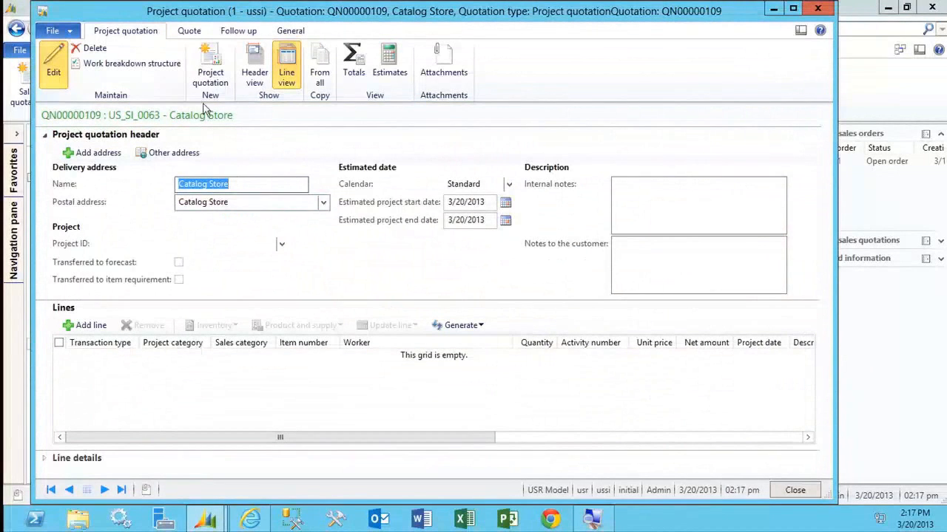
Copy the Web Site template into the new quotation's work breakdown structure.
{"action": "left_click", "coordinate": [133, 65]}
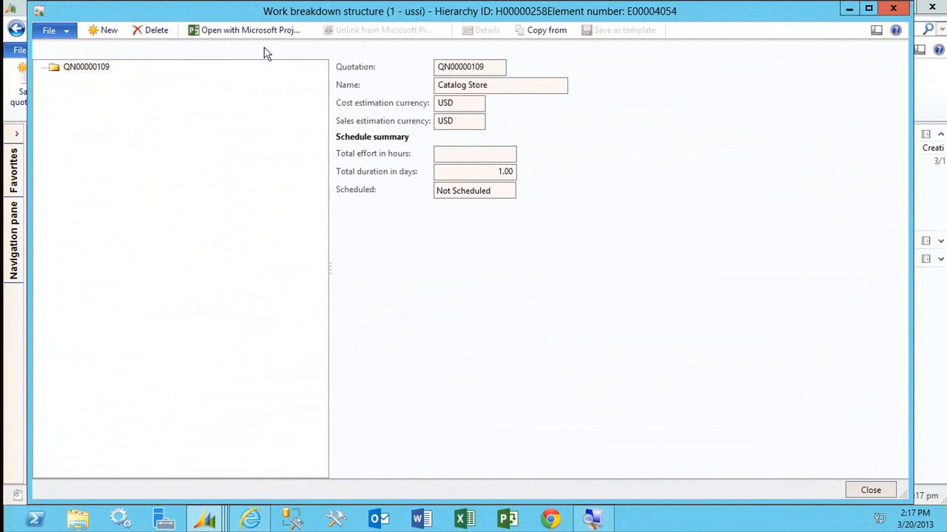
{"action": "left_click", "coordinate": [541, 29]}
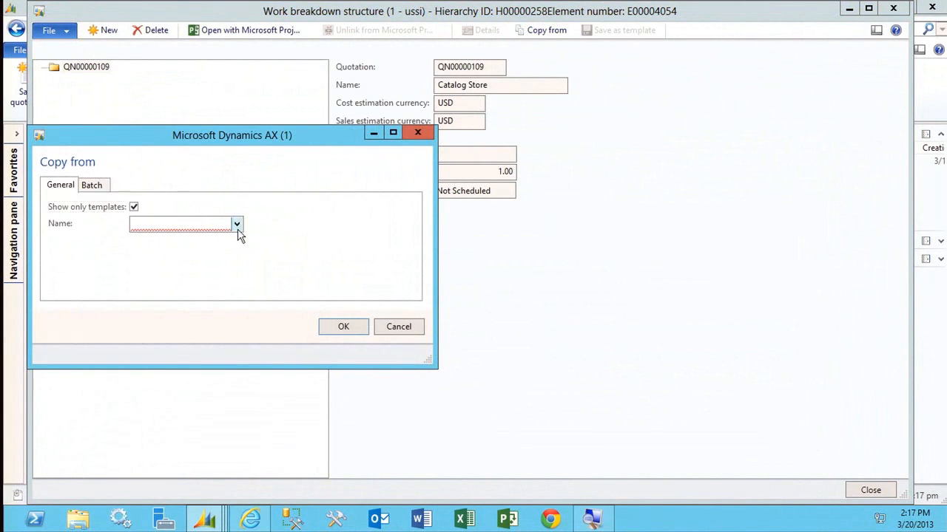
{"action": "left_click", "coordinate": [237, 224]}
{"action": "left_click", "coordinate": [239, 349]}
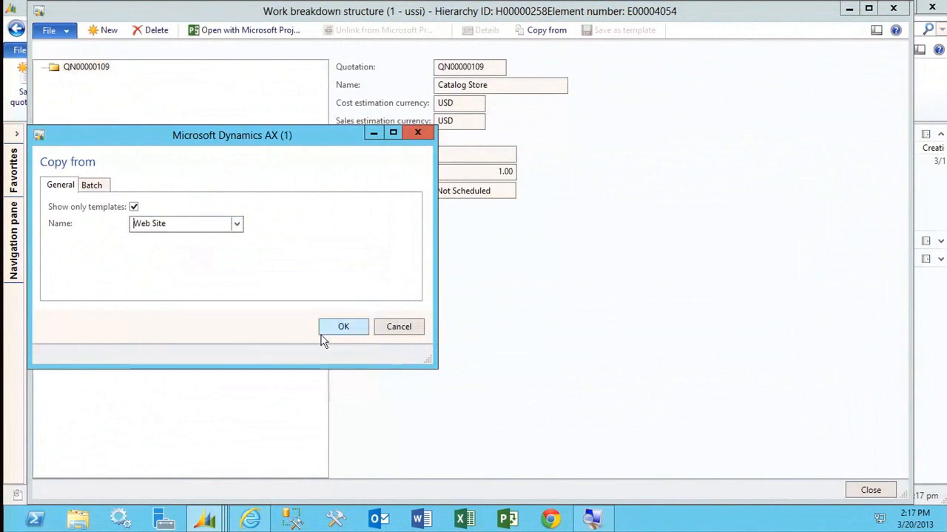
{"action": "left_click", "coordinate": [335, 331]}
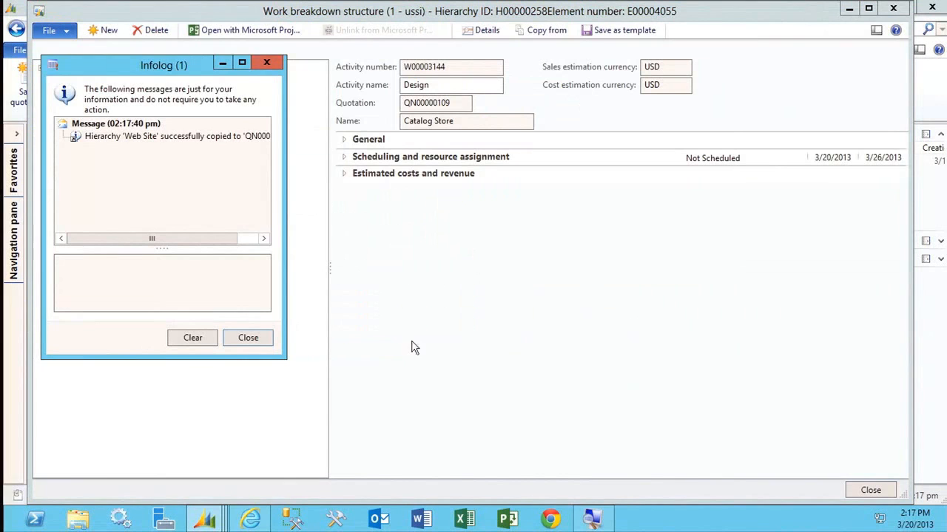
{"action": "left_click", "coordinate": [251, 338]}
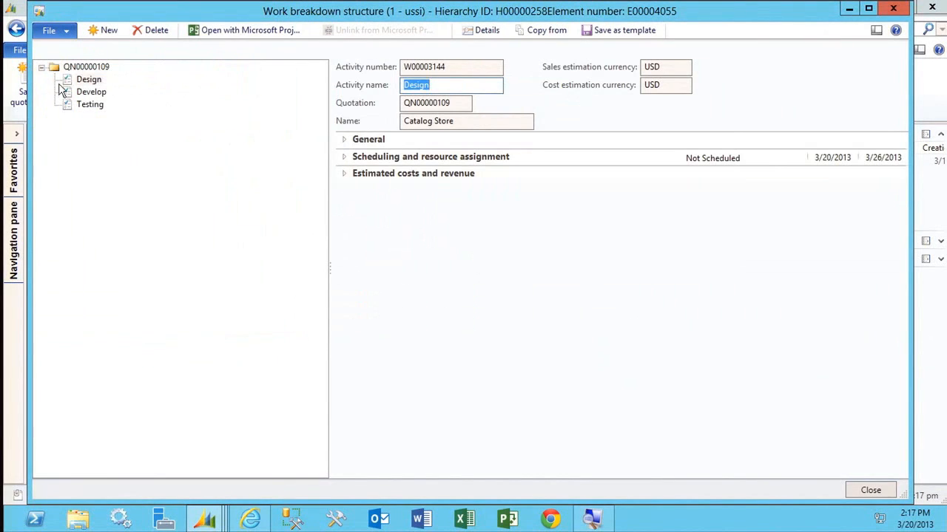
Review the copied Design activity's general details, scheduling, and estimated costs and revenue.
{"action": "left_click", "coordinate": [366, 140]}
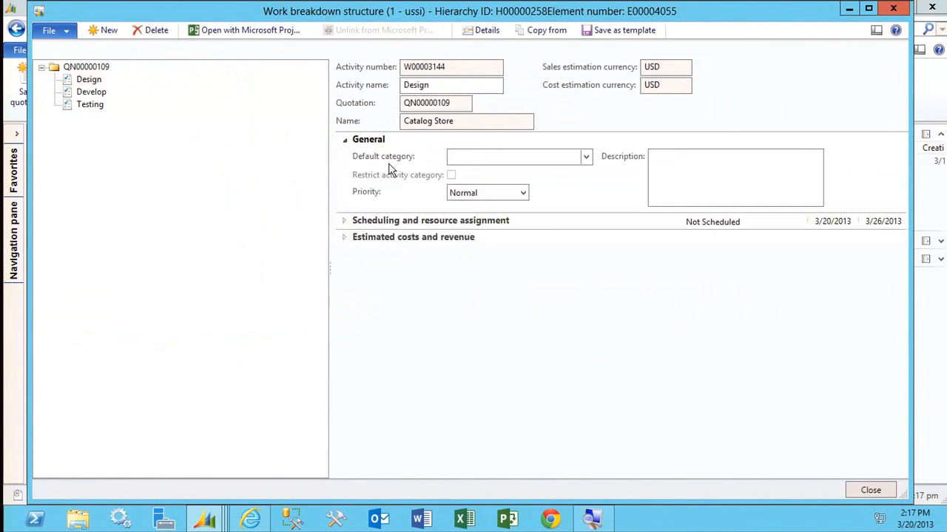
{"action": "left_click", "coordinate": [497, 222]}
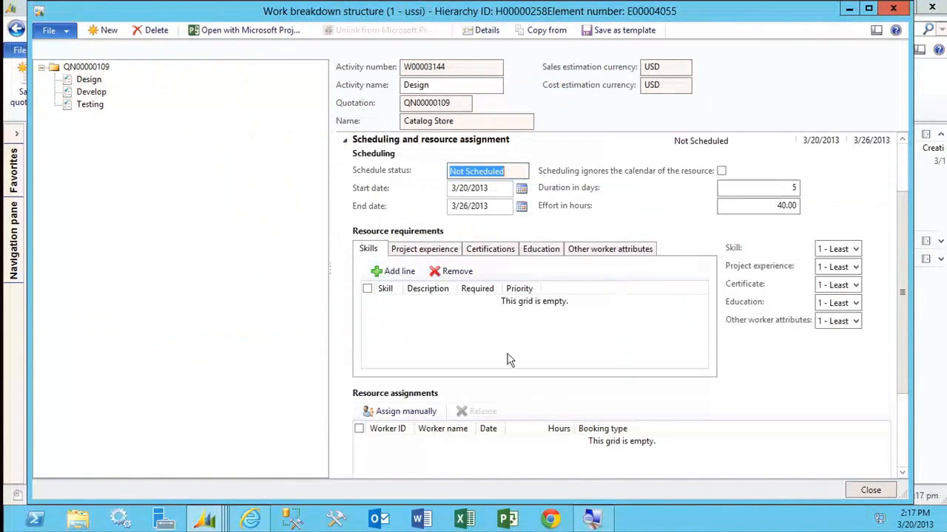
{"action": "left_click", "coordinate": [390, 141]}
{"action": "left_click", "coordinate": [412, 239]}
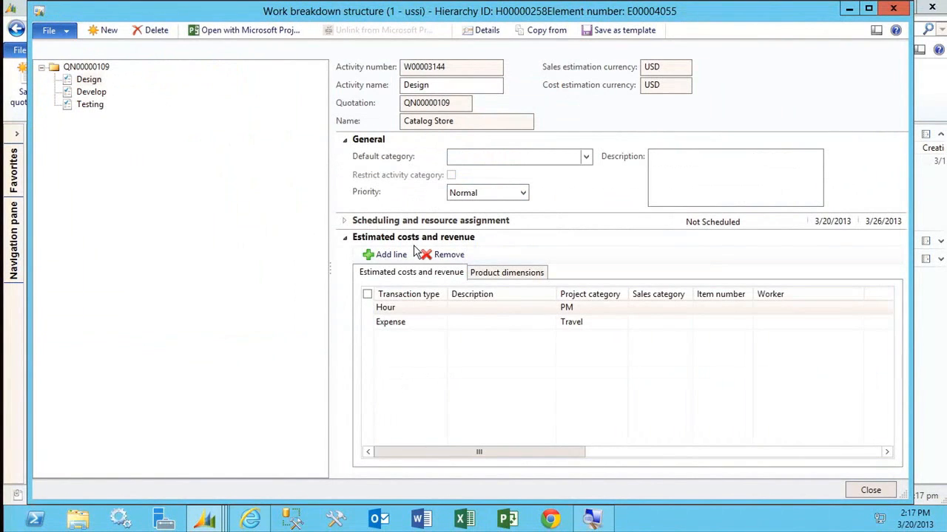
Close the work breakdown structure and create the quotation lines from it.
{"action": "left_click", "coordinate": [869, 491]}
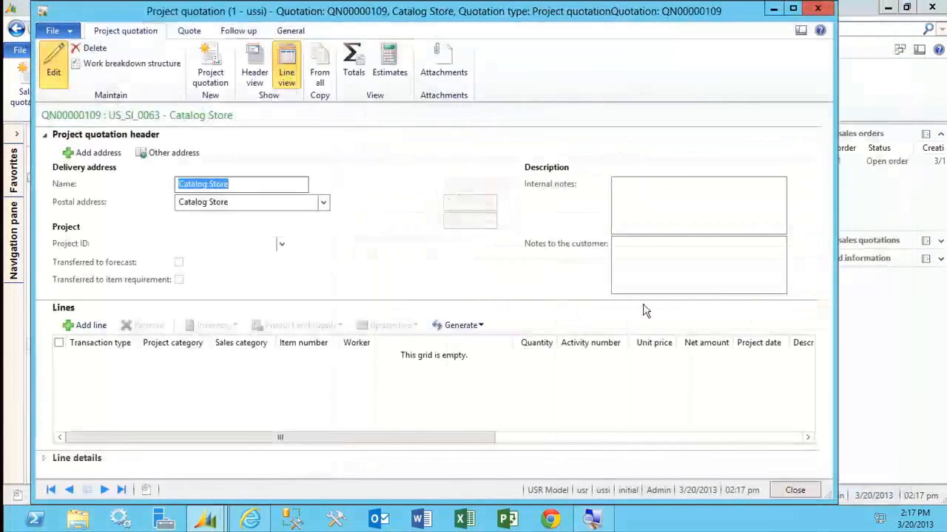
{"action": "left_click", "coordinate": [477, 326]}
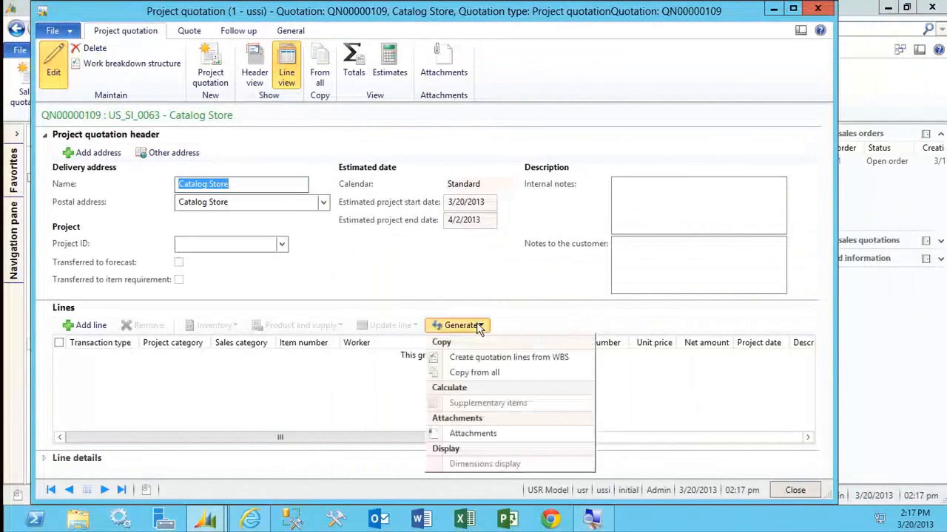
{"action": "left_click", "coordinate": [503, 358]}
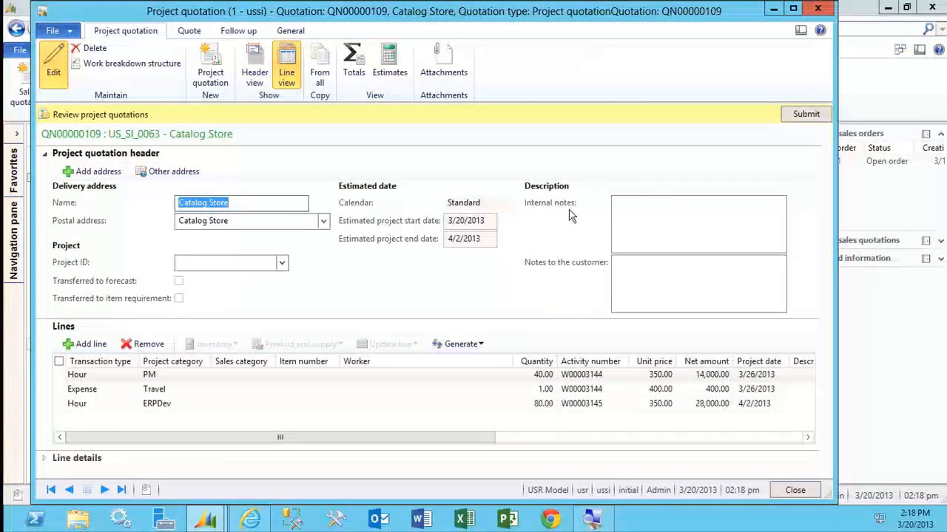
Check the generated quotation lines and review the quotation's estimated costs, revenue and profitability.
{"action": "left_click", "coordinate": [237, 264]}
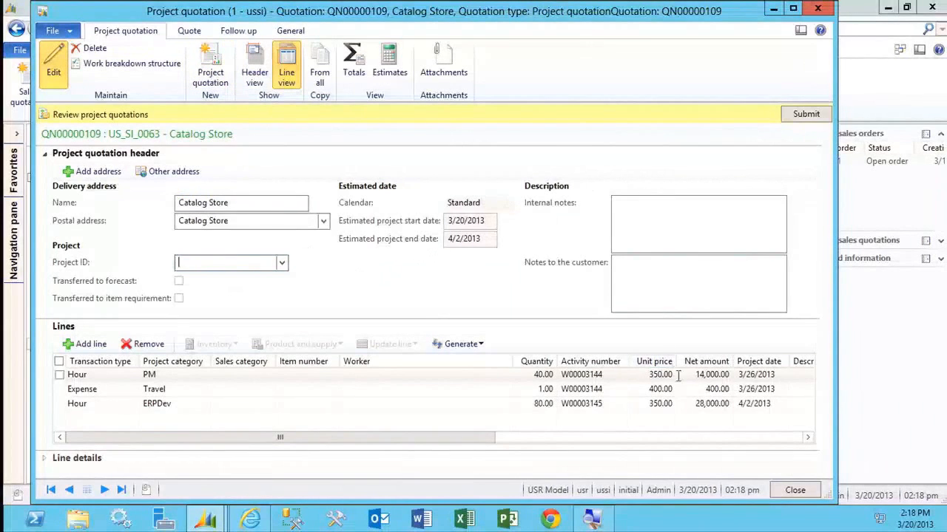
{"action": "left_click", "coordinate": [680, 403]}
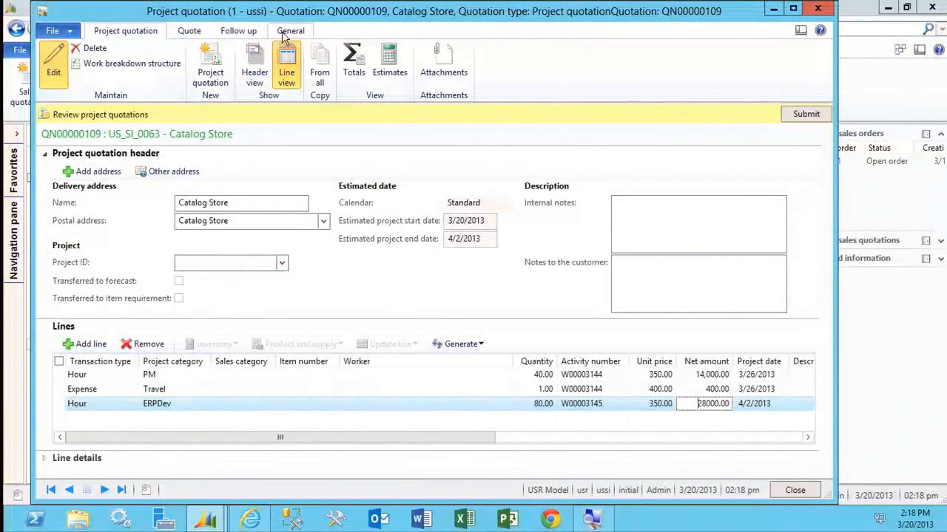
{"action": "left_click", "coordinate": [389, 65]}
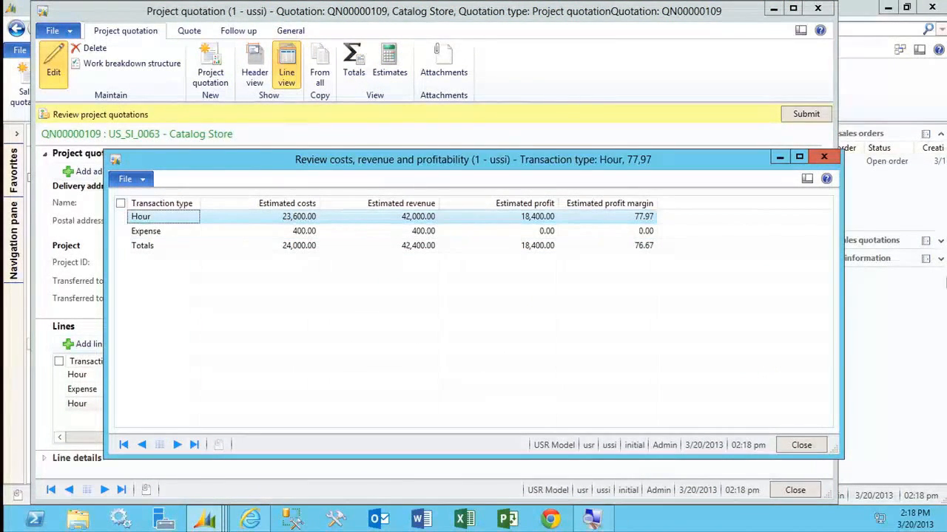
{"action": "left_click", "coordinate": [811, 447]}
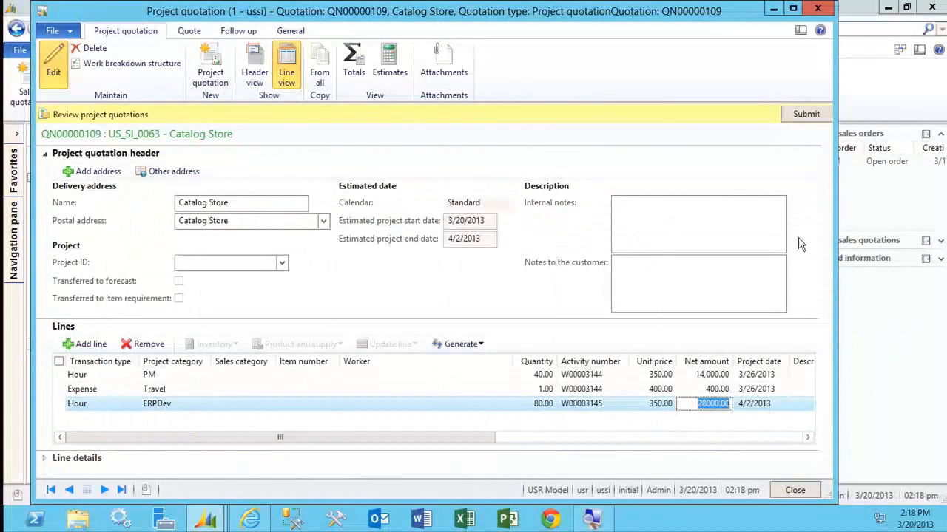
Submit the project quotation to the review workflow.
{"action": "left_click", "coordinate": [806, 115]}
{"action": "left_click", "coordinate": [510, 300]}
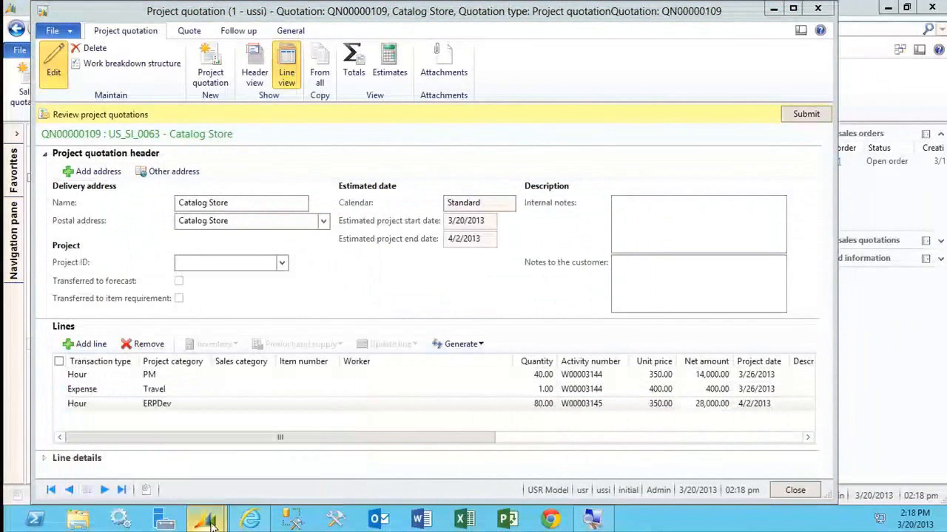
{"action": "left_click", "coordinate": [469, 304]}
Open the development workspace and run the Tutorial_WorkflowProcessor form from the AOT to process the workflow messages.
{"action": "key", "text": "ctrl+d"}
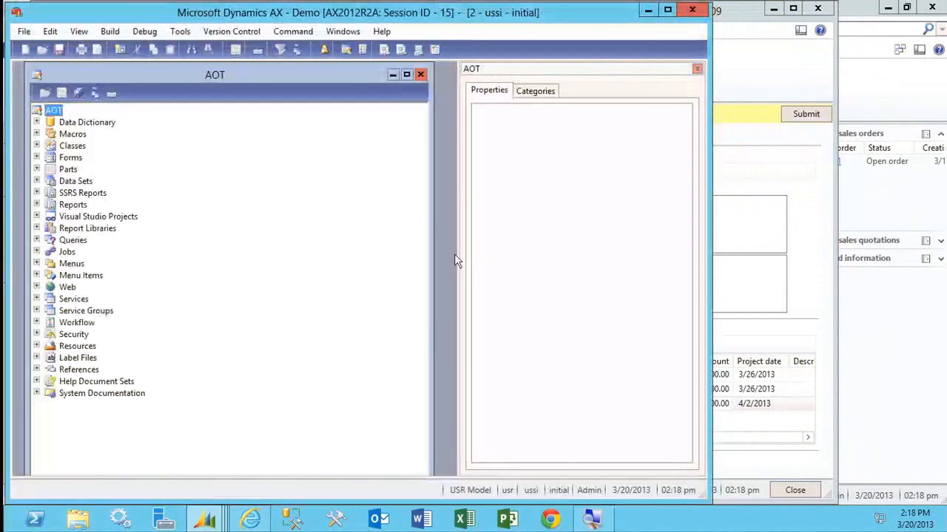
{"action": "left_click", "coordinate": [37, 158]}
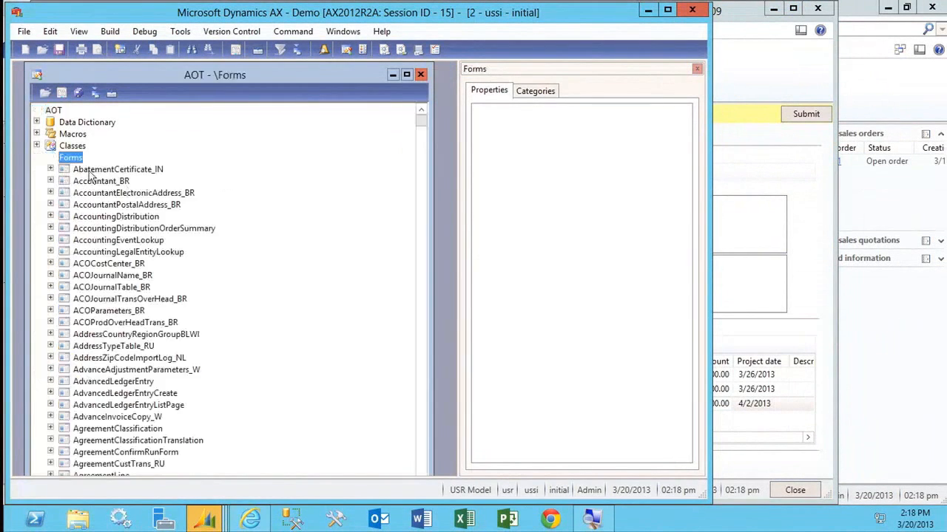
{"action": "left_click", "coordinate": [133, 194]}
{"action": "key", "text": "u"}
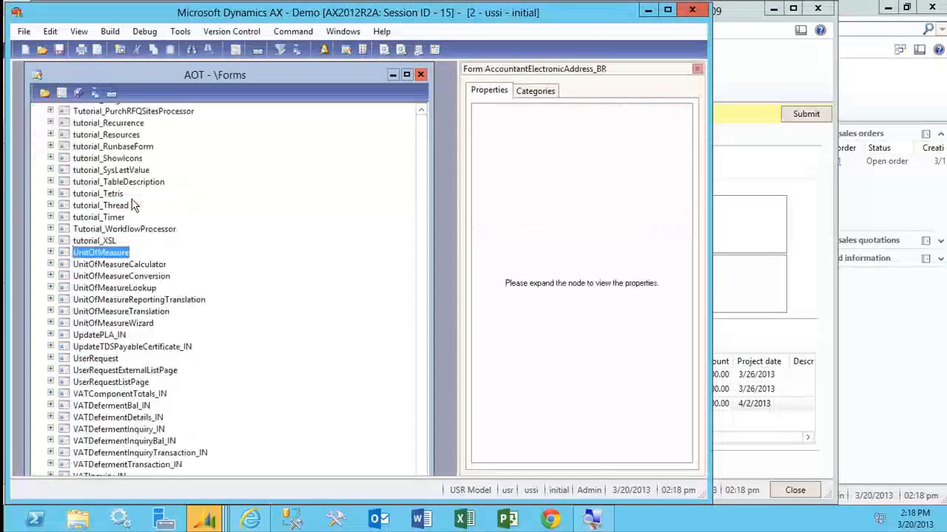
{"action": "scroll", "coordinate": [121, 240], "scroll_direction": "up", "scroll_amount": 1}
{"action": "right_click", "coordinate": [121, 265]}
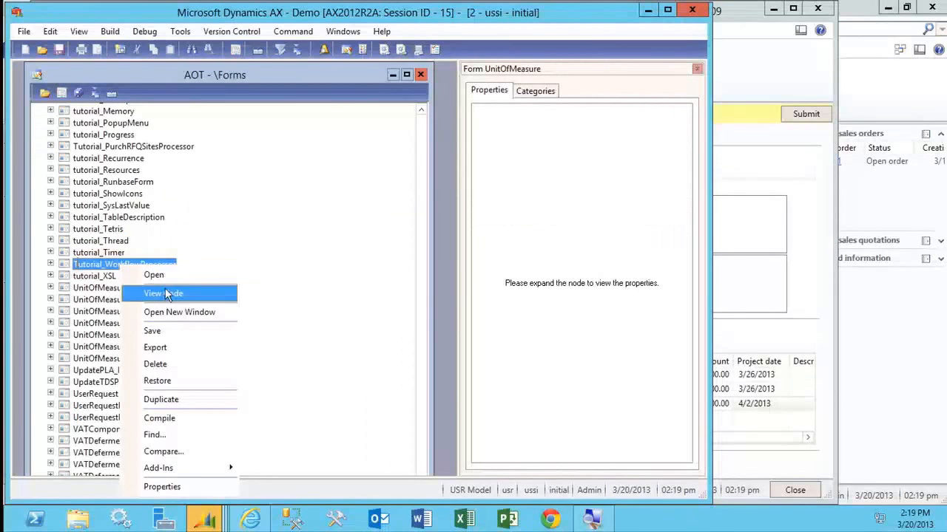
{"action": "left_click", "coordinate": [160, 277]}
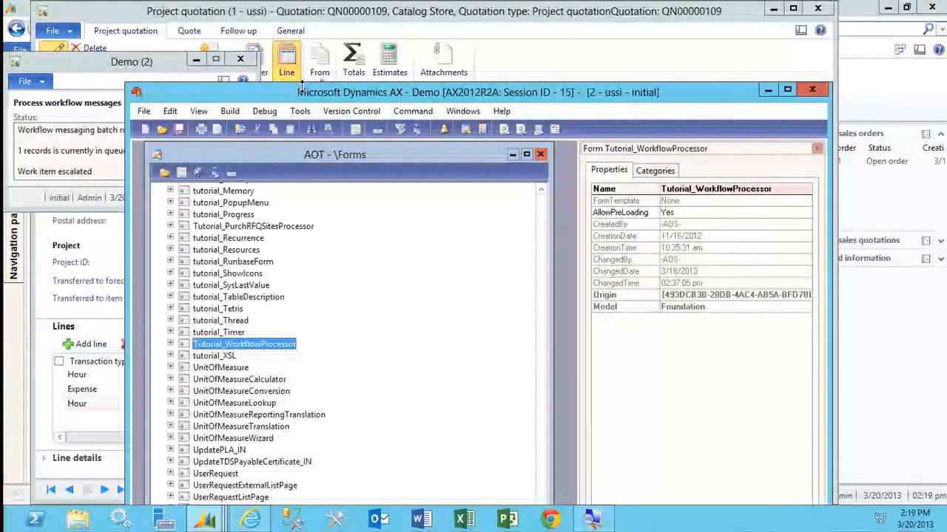
Put away the development workspace, close the workflow processor and update the quotation's workflow status.
{"action": "left_click", "coordinate": [768, 90]}
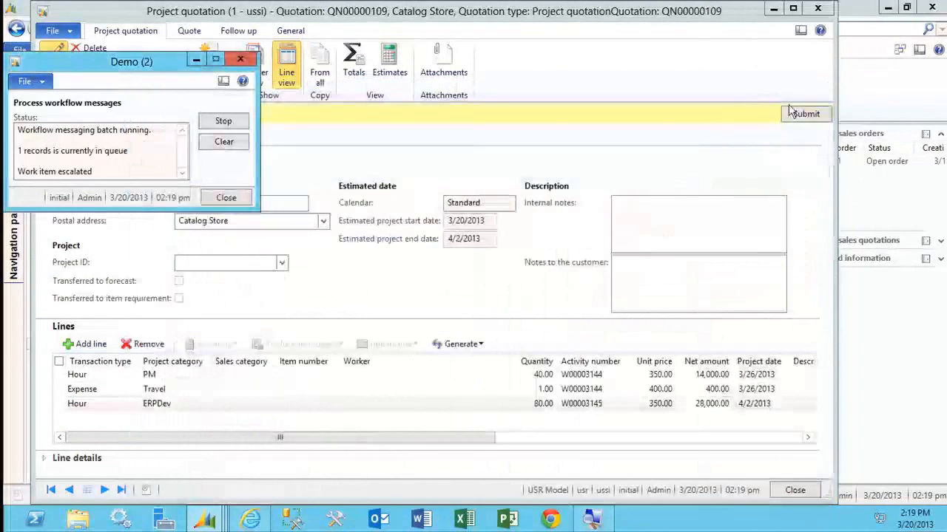
{"action": "left_click", "coordinate": [240, 60]}
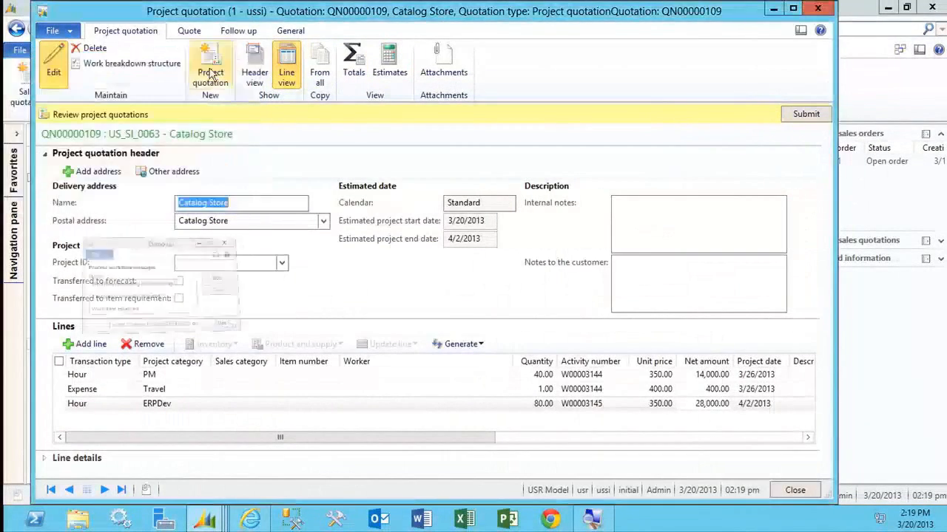
{"action": "left_click", "coordinate": [587, 159]}
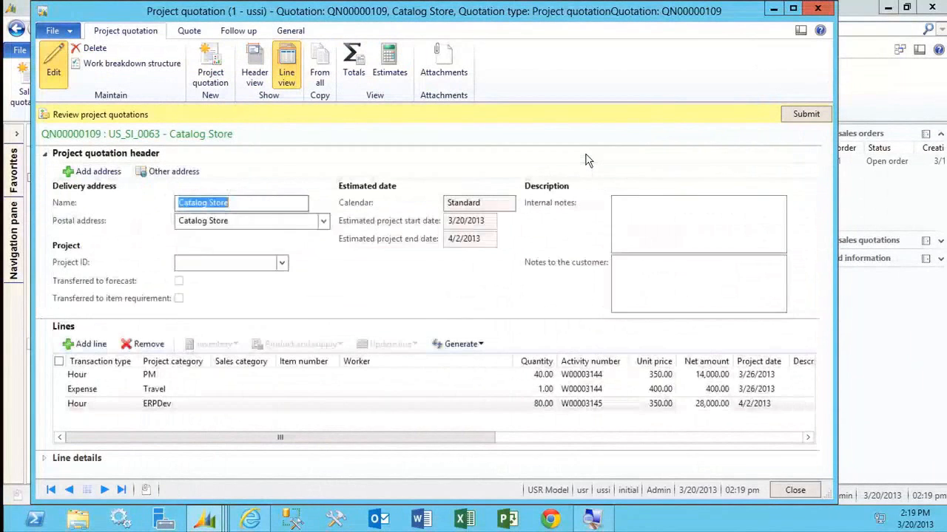
{"action": "left_click", "coordinate": [788, 119]}
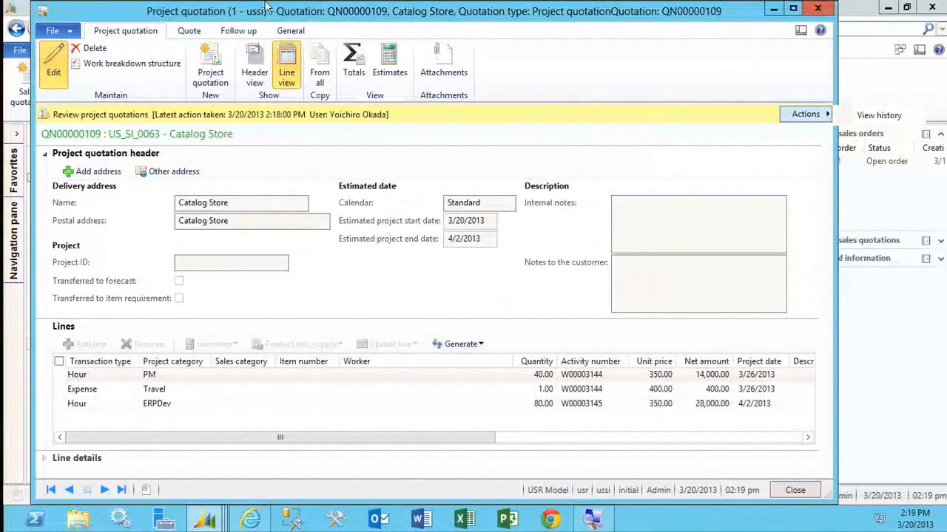
Send the quotation to the customer in the Detailed quote format with Print quotation turned off.
{"action": "left_click", "coordinate": [198, 34]}
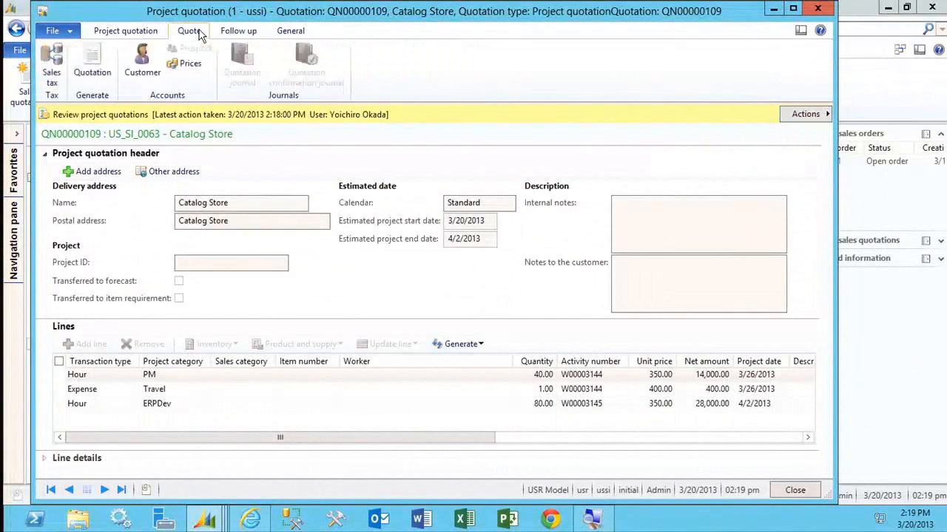
{"action": "left_click", "coordinate": [92, 82]}
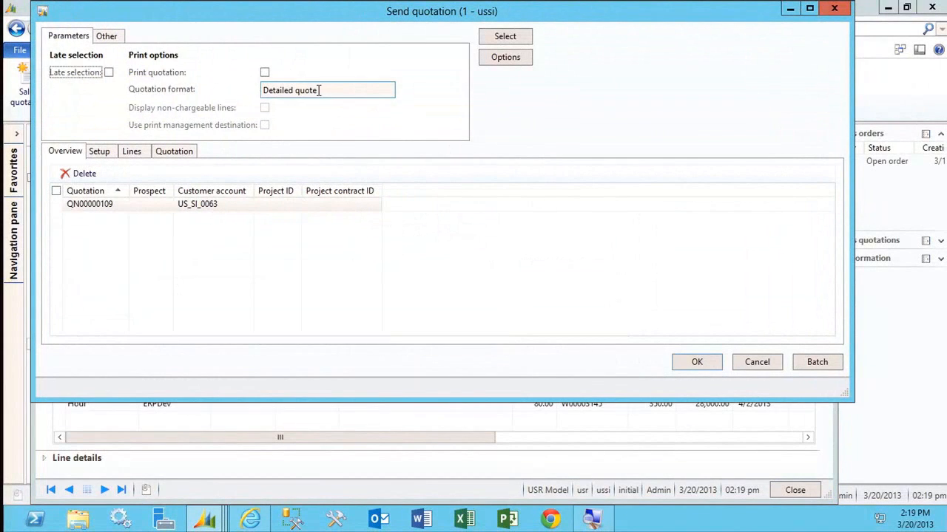
{"action": "left_click", "coordinate": [386, 89]}
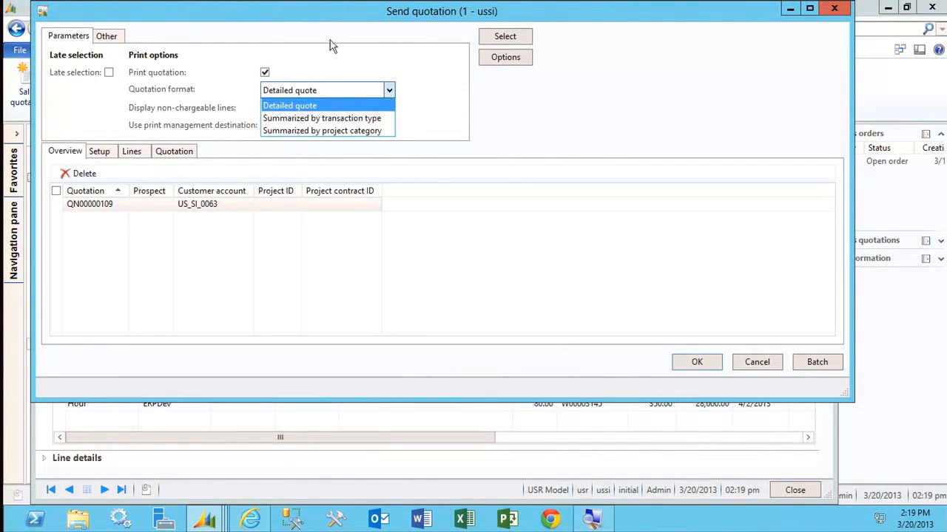
{"action": "left_click", "coordinate": [264, 77]}
{"action": "left_click", "coordinate": [265, 74]}
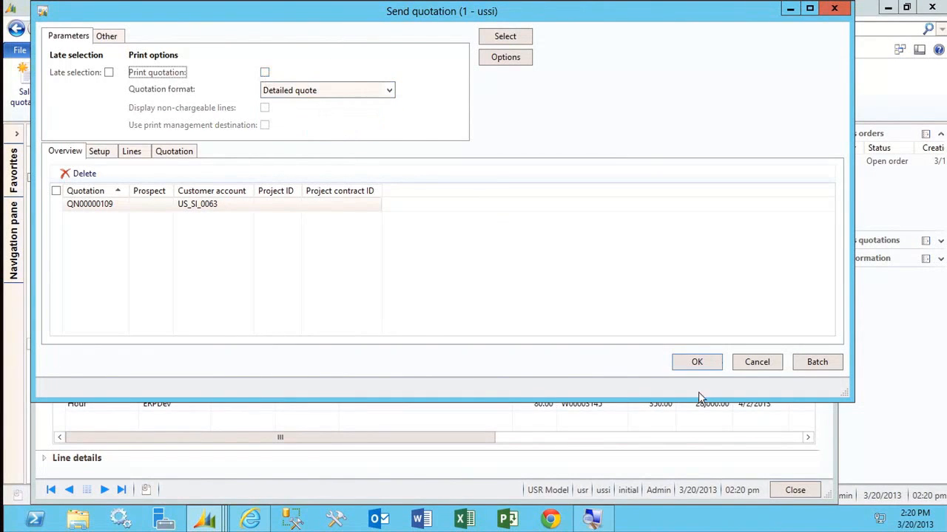
{"action": "left_click", "coordinate": [696, 362]}
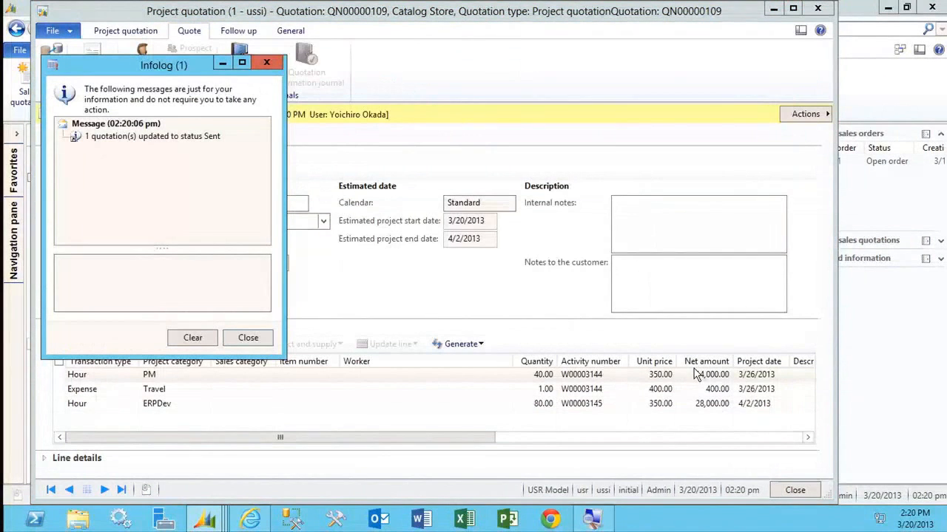
{"action": "left_click", "coordinate": [248, 338]}
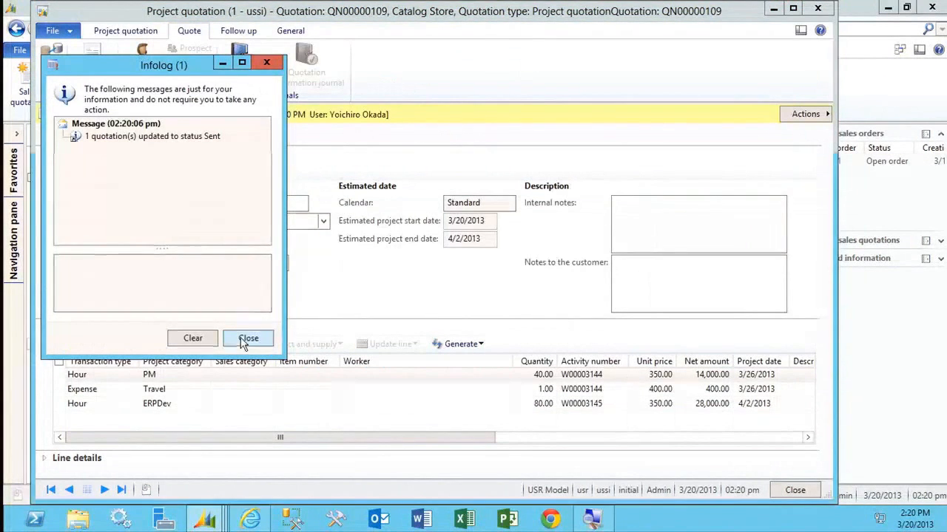
Confirm the Catalog Store project quotation without updating the associated opportunity record, and dismiss the information message.
{"action": "left_click", "coordinate": [234, 31]}
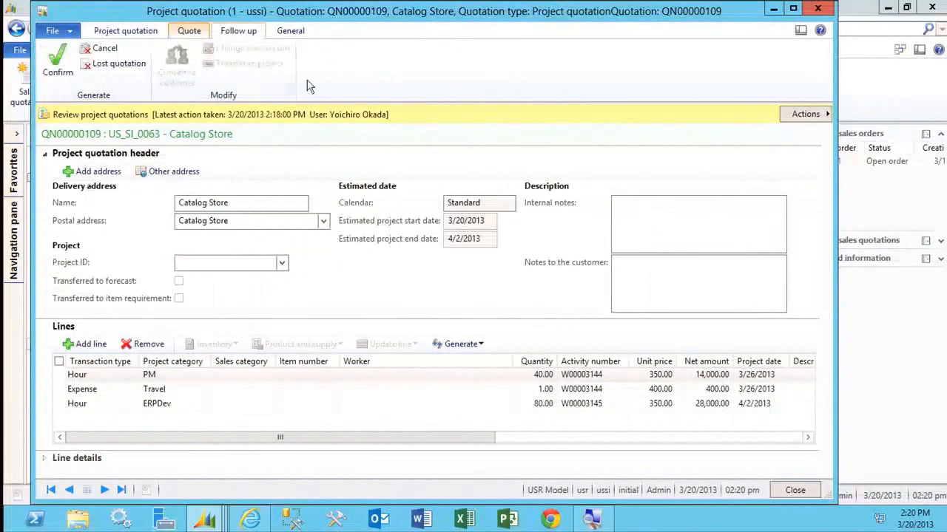
{"action": "left_click", "coordinate": [55, 74]}
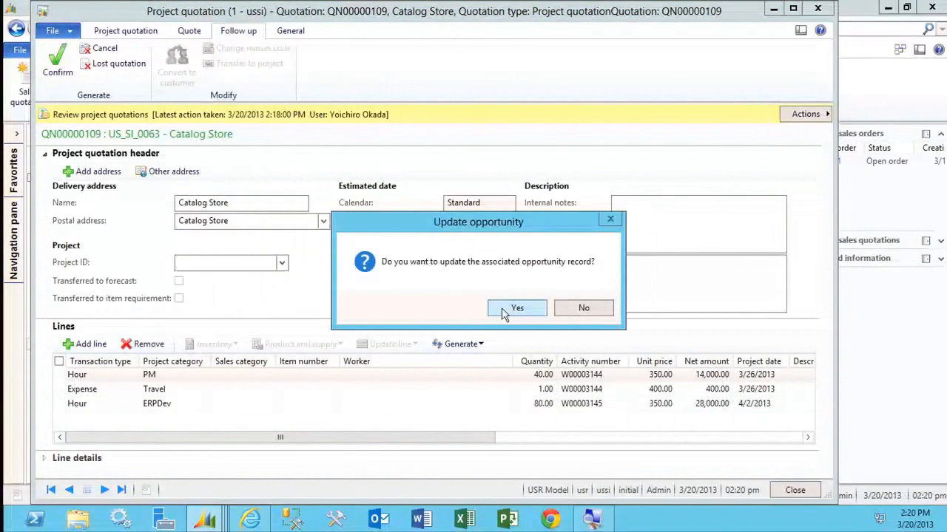
{"action": "left_click", "coordinate": [581, 310]}
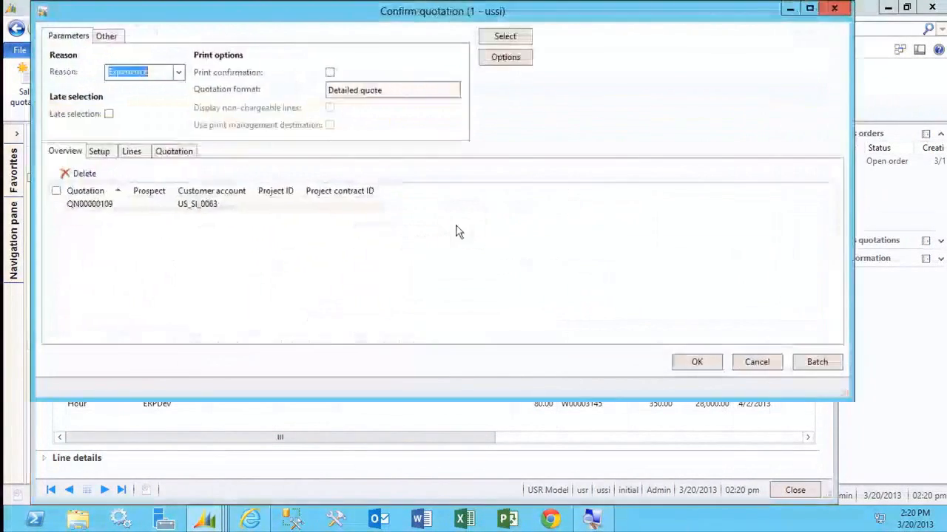
{"action": "left_click", "coordinate": [684, 362]}
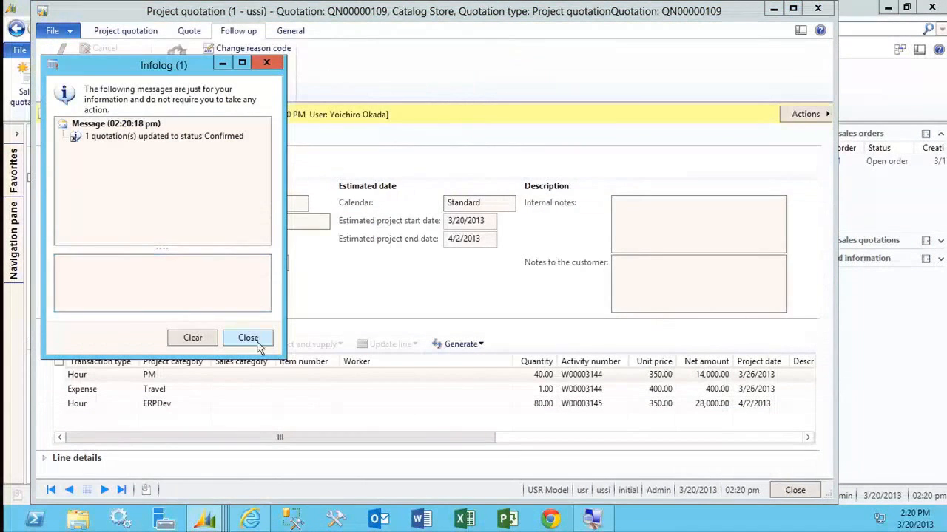
{"action": "left_click", "coordinate": [257, 340]}
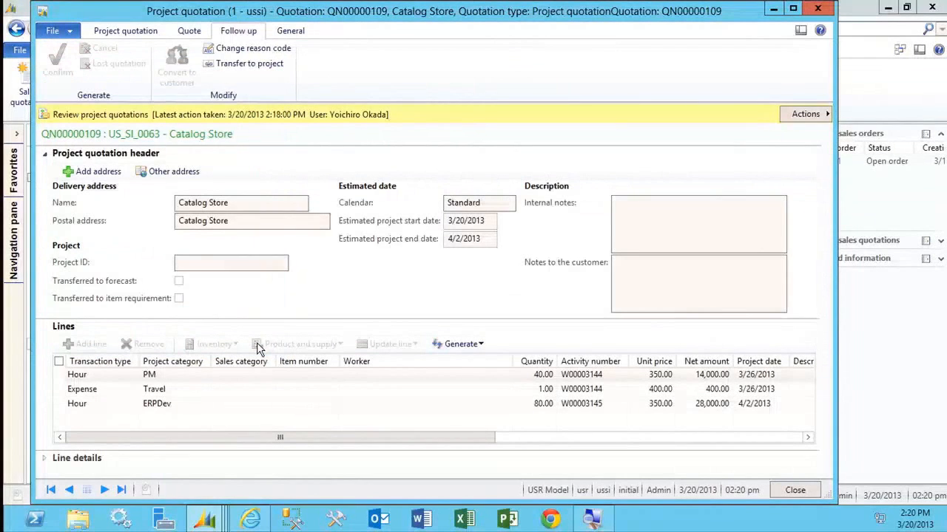
Start transferring the confirmed quotation to a project and choose to link it to a new project.
{"action": "left_click", "coordinate": [275, 65]}
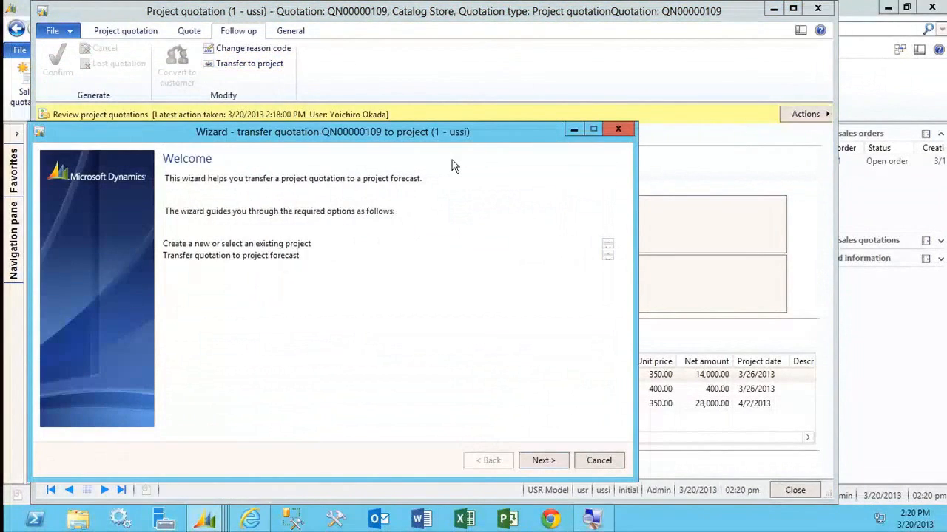
{"action": "left_click", "coordinate": [538, 461]}
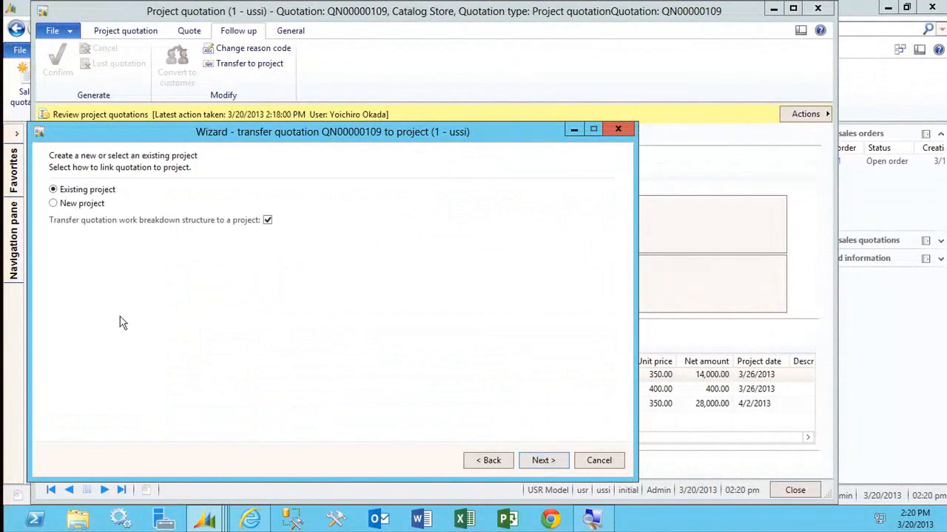
{"action": "left_click", "coordinate": [82, 208]}
{"action": "left_click", "coordinate": [538, 460]}
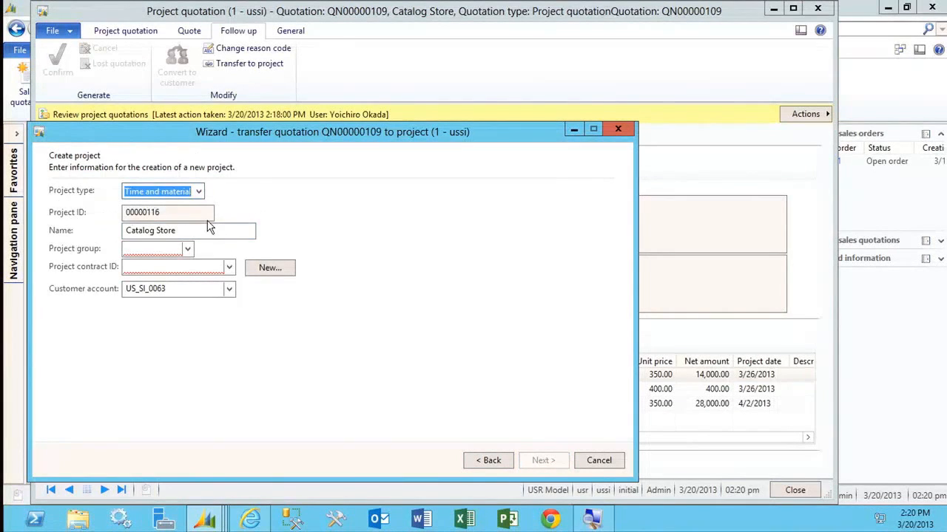
Define the project as Time and material with a new Catalog Store project contract and the TM_WIP project group.
{"action": "left_click", "coordinate": [199, 192]}
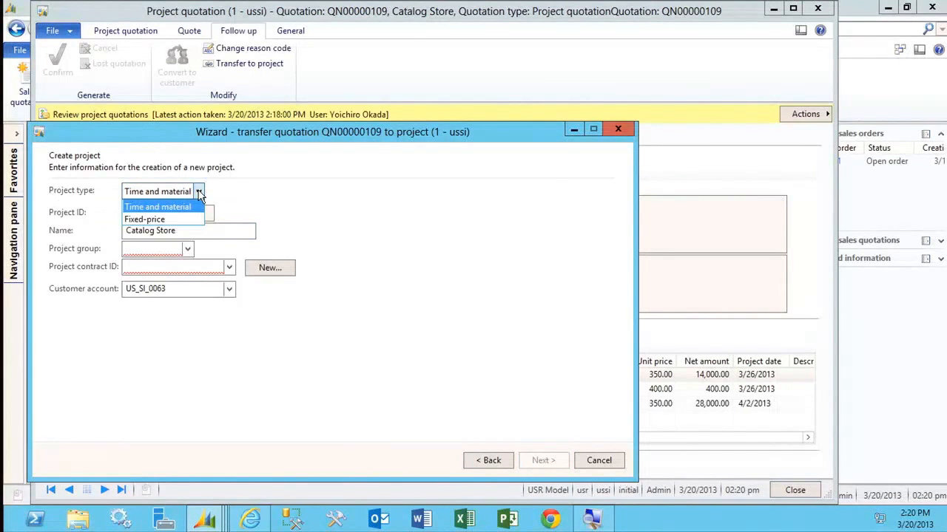
{"action": "left_click", "coordinate": [199, 192]}
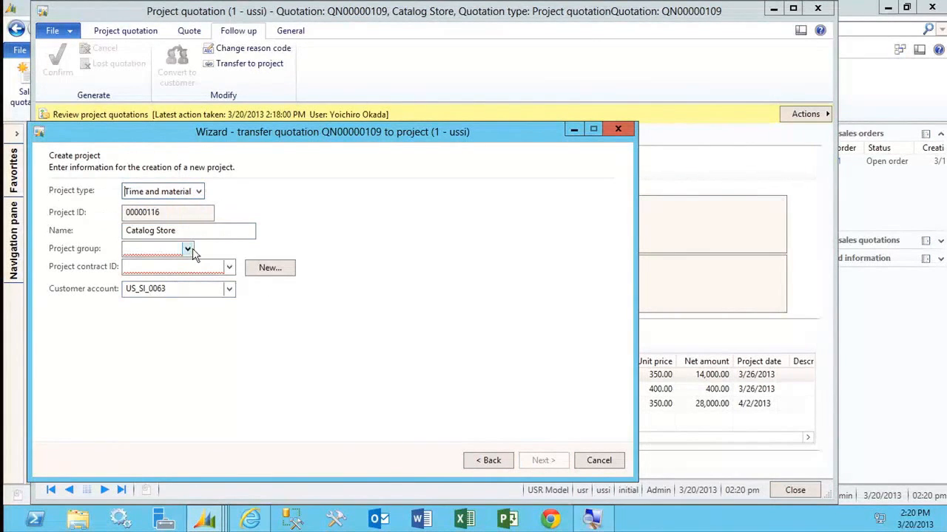
{"action": "left_click", "coordinate": [269, 268]}
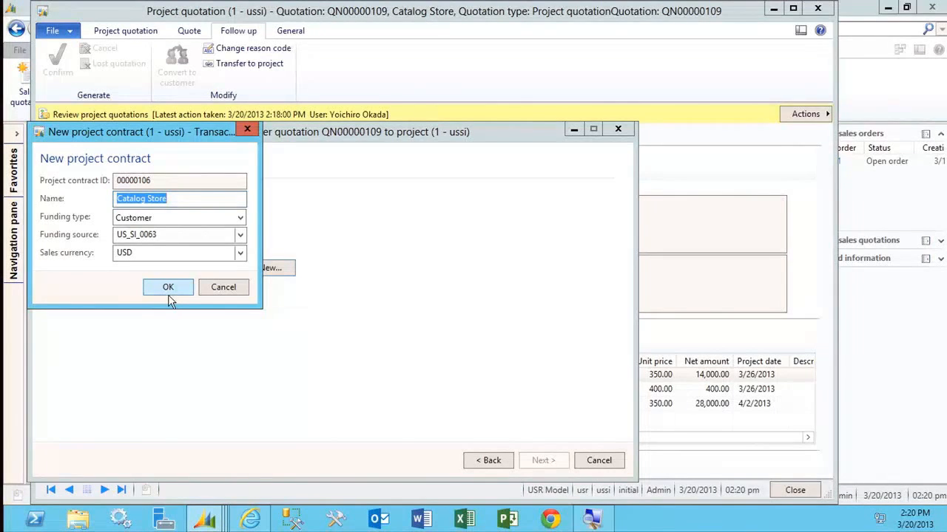
{"action": "left_click", "coordinate": [168, 288]}
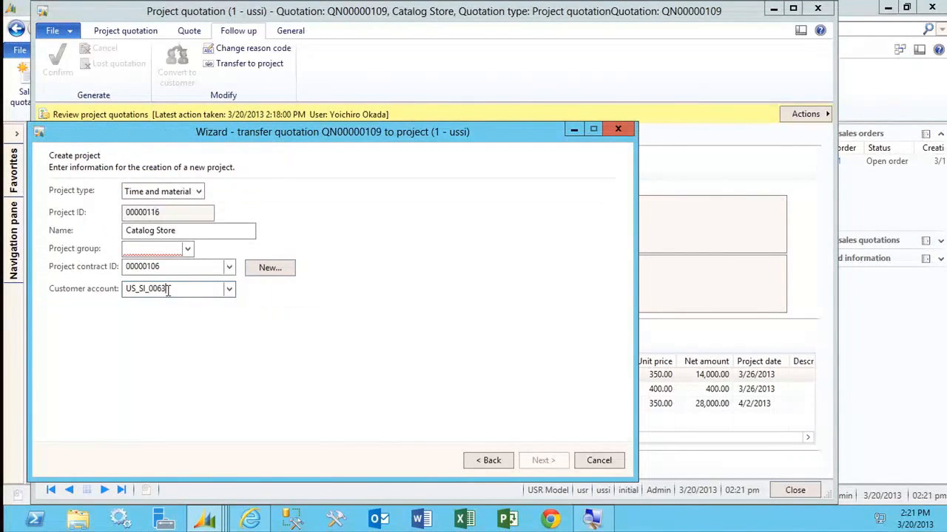
{"action": "left_click", "coordinate": [188, 249]}
{"action": "left_click", "coordinate": [165, 295]}
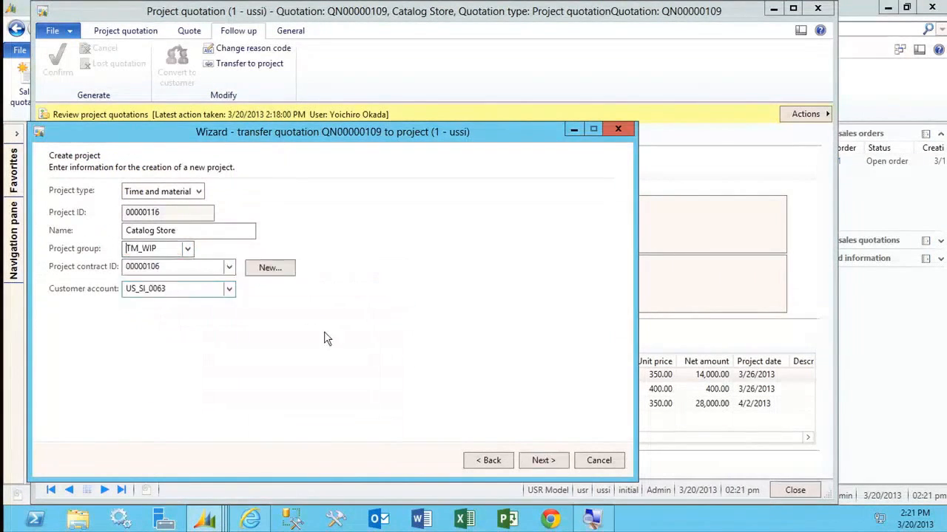
{"action": "left_click", "coordinate": [545, 461]}
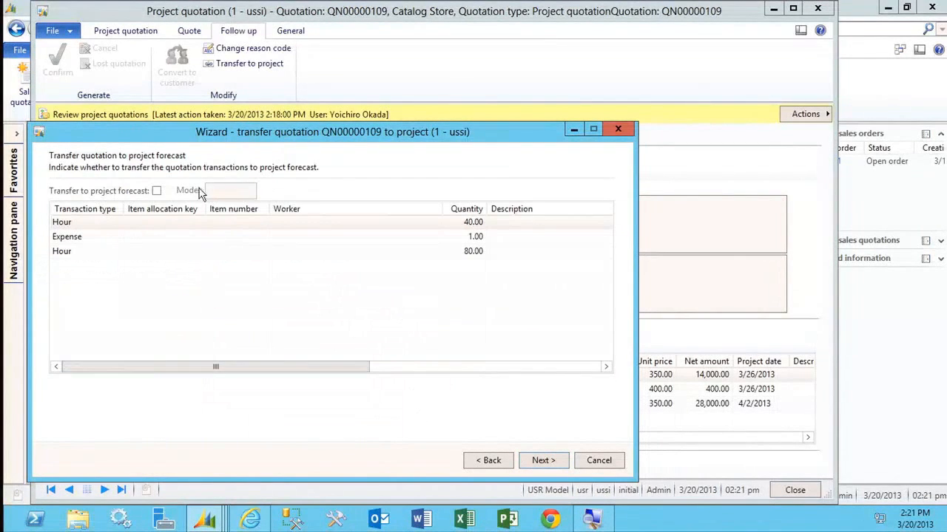
Transfer the quotation transactions to the project forecast using the O_forecast model and finish the transfer.
{"action": "left_click", "coordinate": [156, 191]}
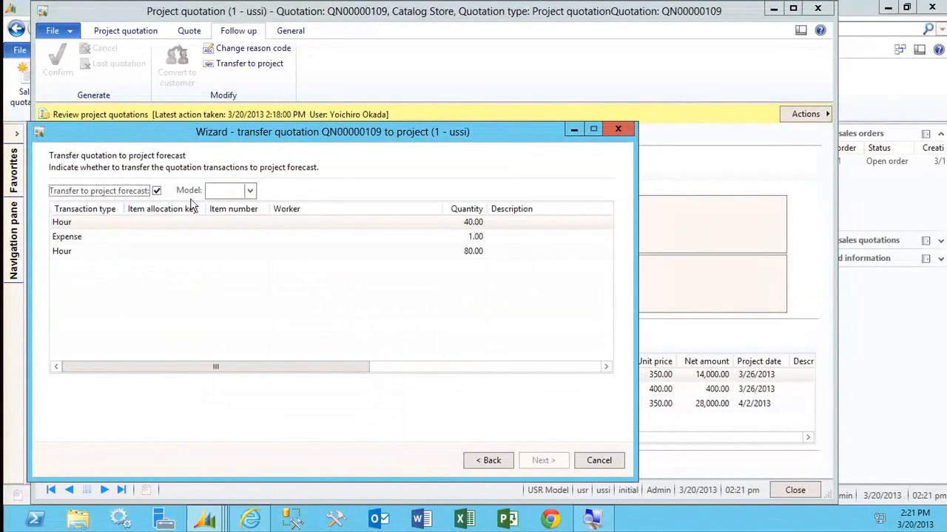
{"action": "left_click", "coordinate": [249, 191]}
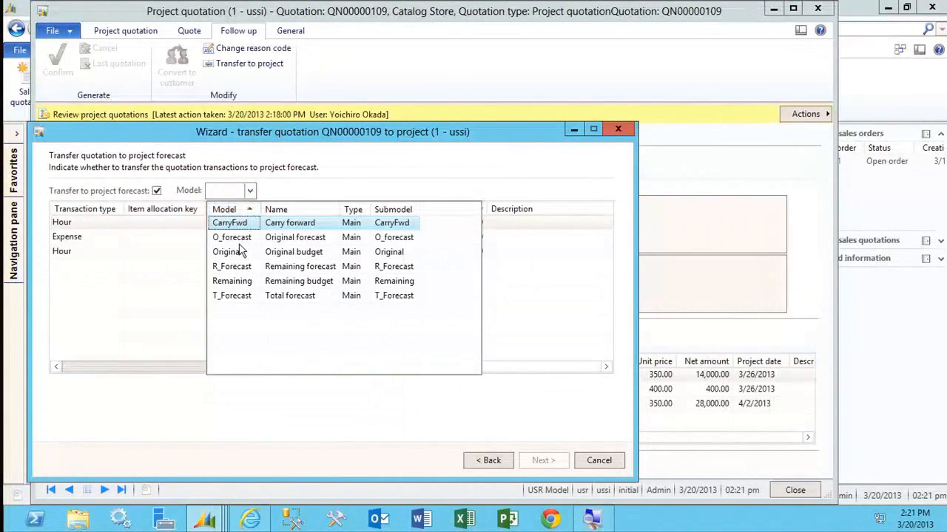
{"action": "left_click", "coordinate": [238, 240]}
{"action": "left_click", "coordinate": [540, 461]}
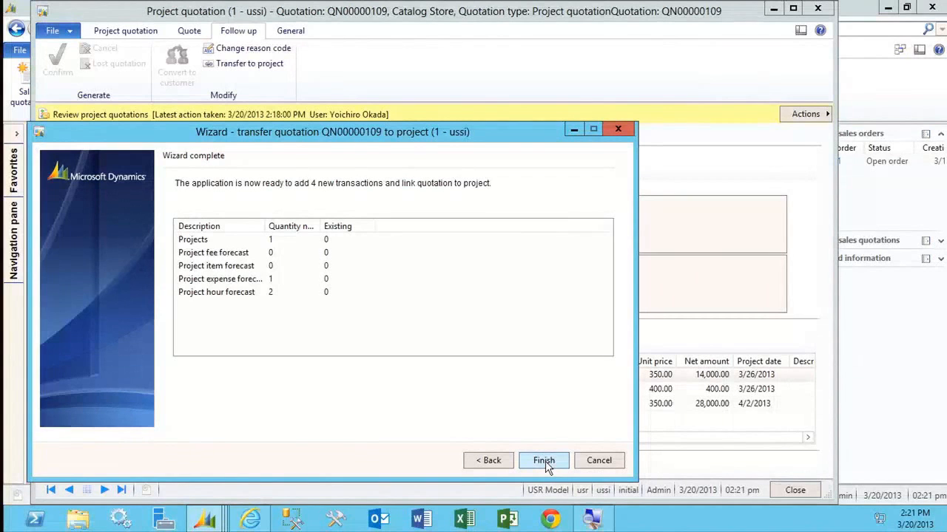
{"action": "left_click", "coordinate": [543, 461]}
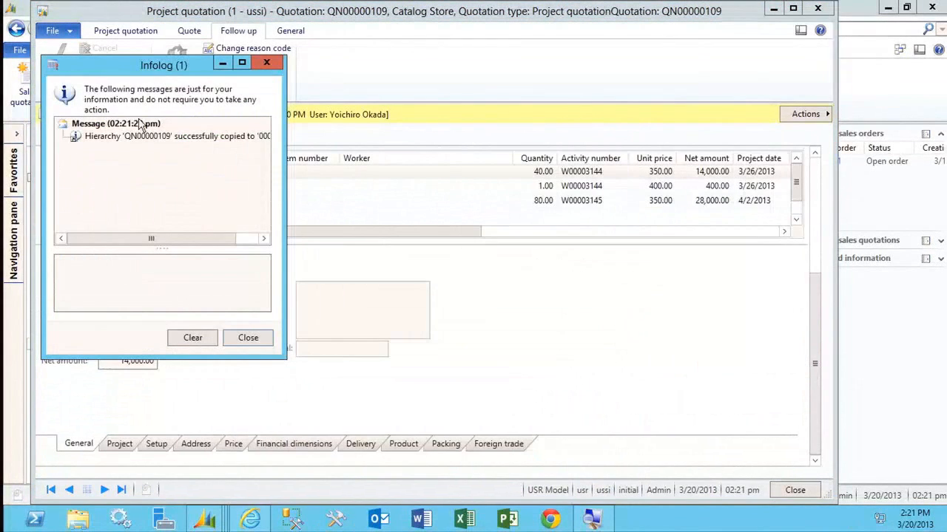
{"action": "left_click", "coordinate": [249, 340]}
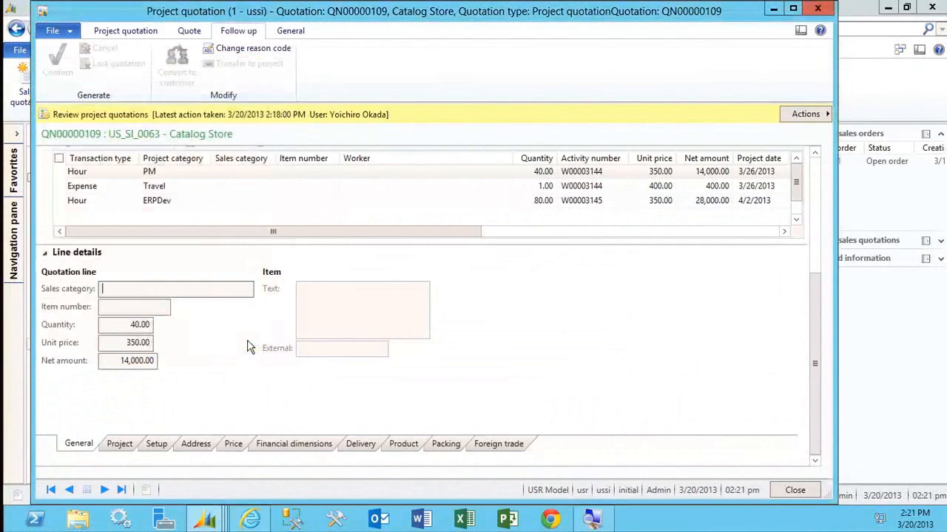
Close the quotation, open the All projects list and select the Catalog Store project.
{"action": "left_click", "coordinate": [790, 492]}
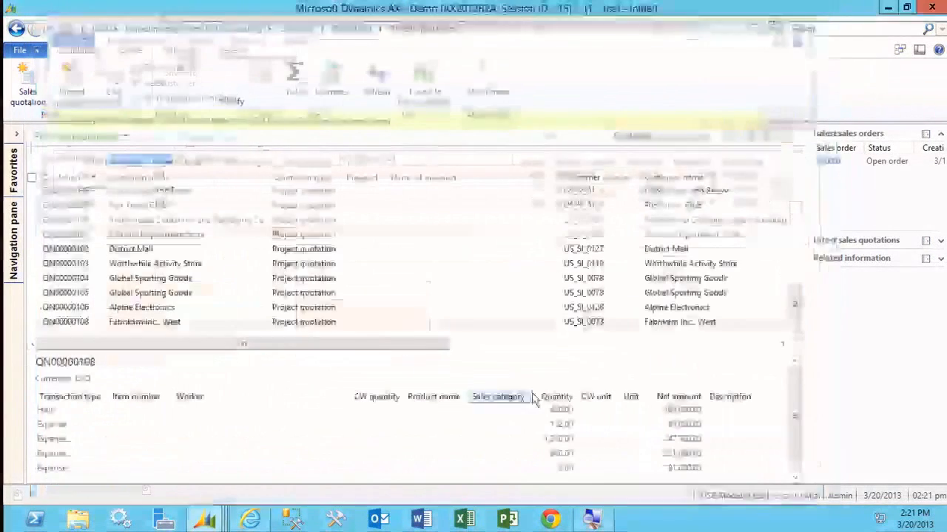
{"action": "left_click", "coordinate": [14, 240]}
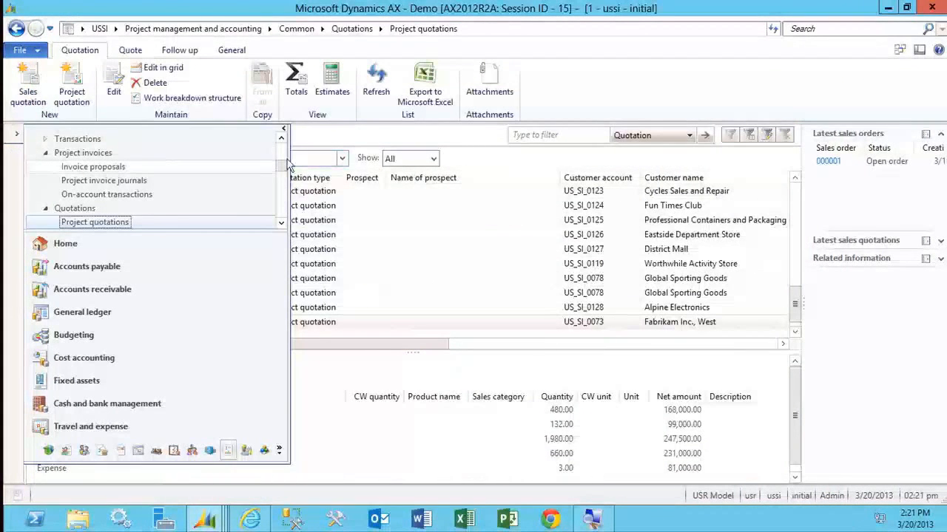
{"action": "left_click_drag", "start_coordinate": [283, 165], "coordinate": [285, 158]}
{"action": "left_click", "coordinate": [182, 169]}
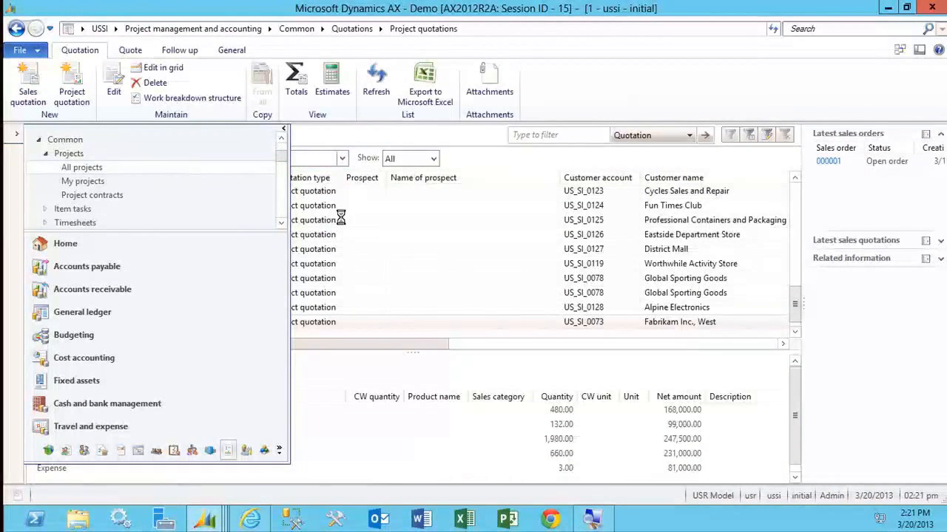
{"action": "left_click", "coordinate": [790, 367]}
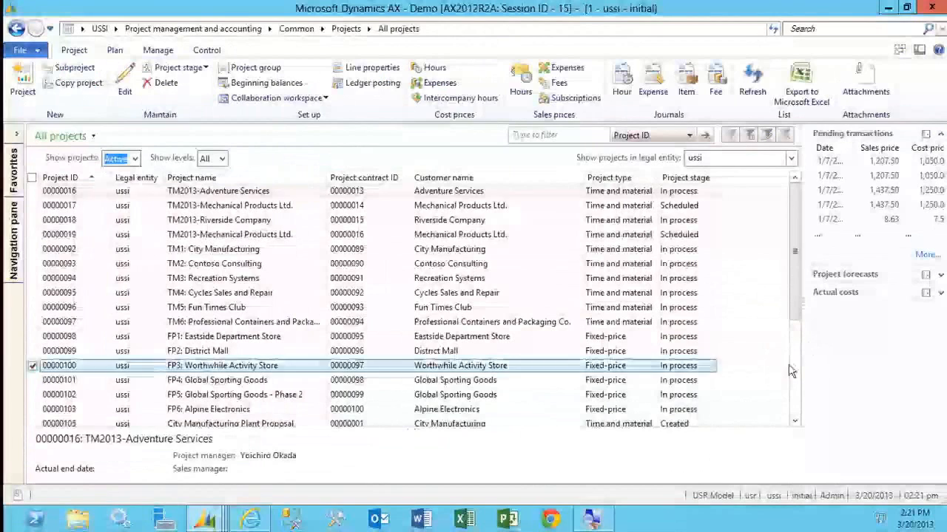
{"action": "scroll", "coordinate": [790, 369], "scroll_direction": "down", "scroll_amount": 5}
{"action": "left_click", "coordinate": [611, 329]}
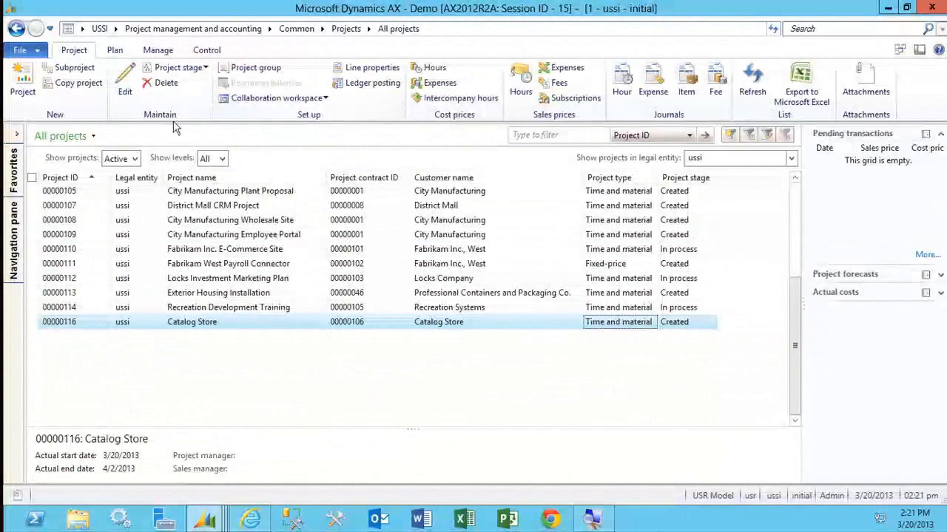
Start a new project and set its project type to Fixed-price.
{"action": "left_click", "coordinate": [24, 81]}
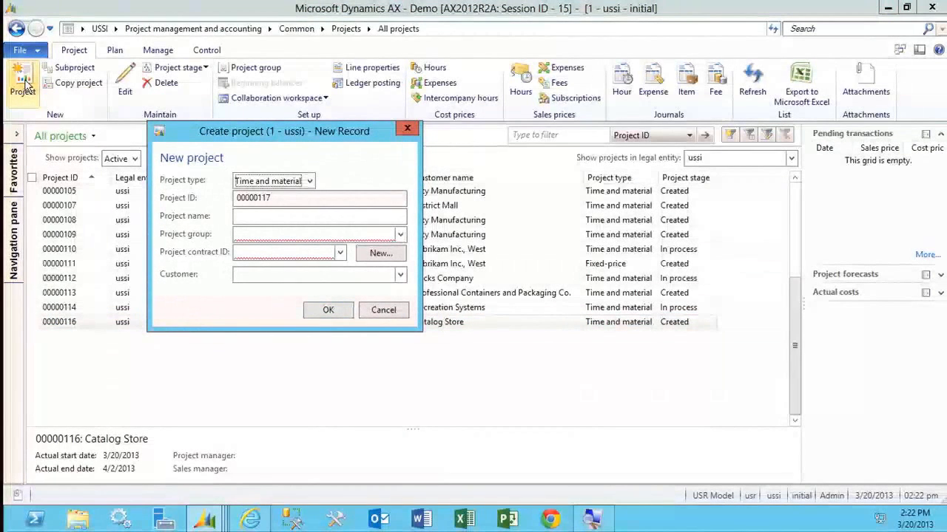
{"action": "left_click", "coordinate": [309, 181]}
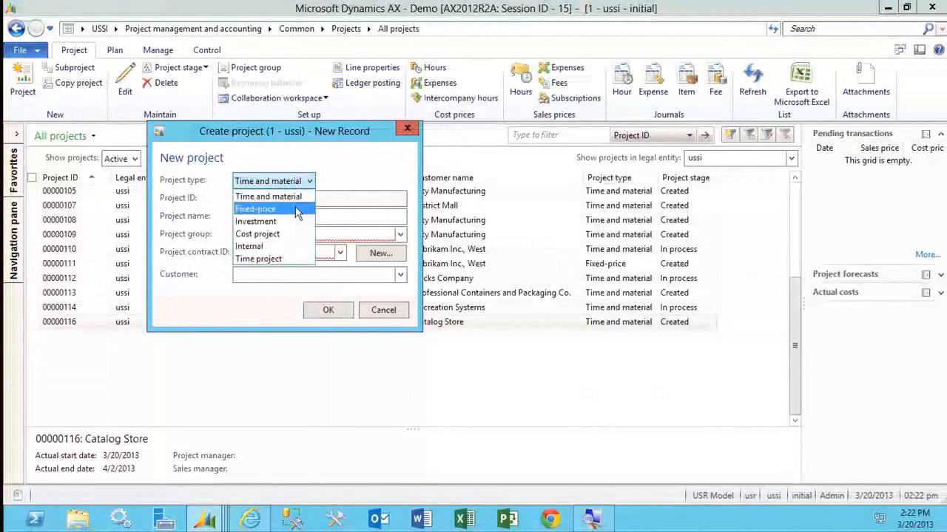
{"action": "left_click", "coordinate": [296, 212]}
{"action": "left_click", "coordinate": [298, 213]}
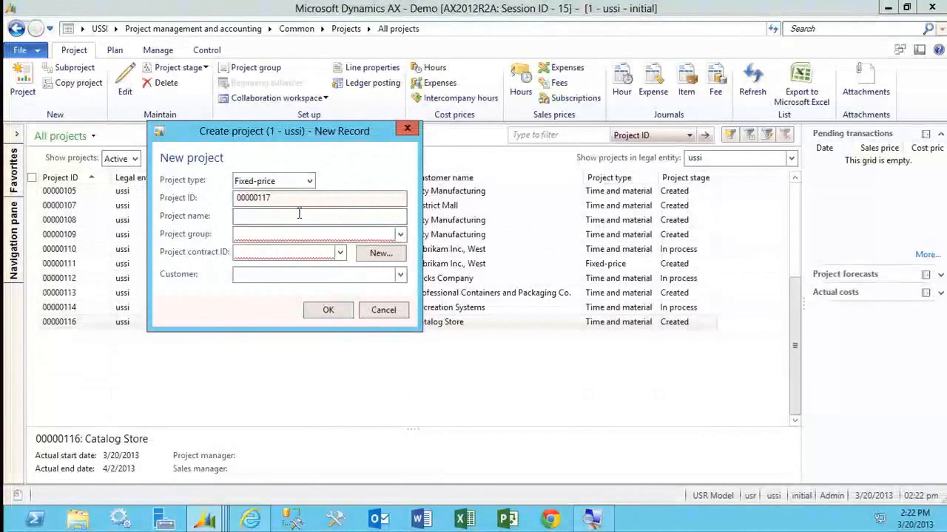
Create a new project contract for the project with Brakes and Gears as the customer funding source.
{"action": "left_click", "coordinate": [381, 253]}
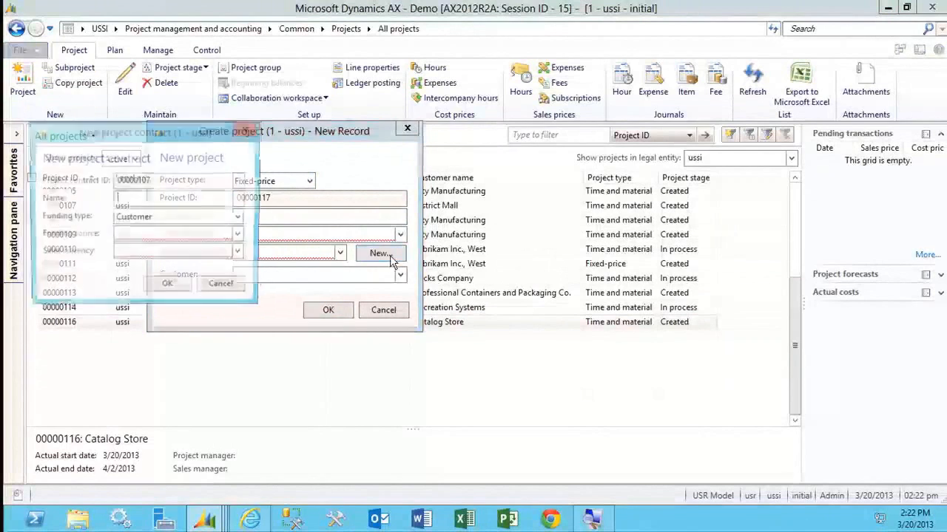
{"action": "left_click", "coordinate": [240, 235]}
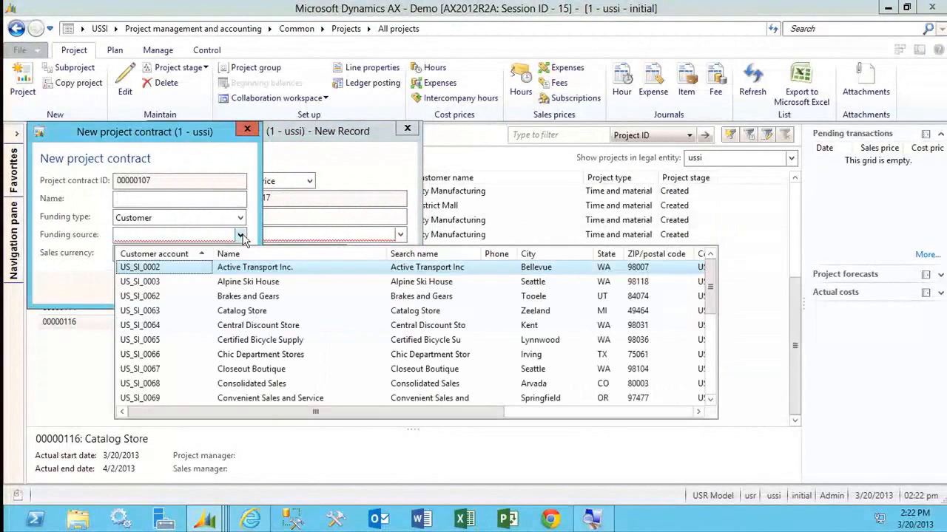
{"action": "left_click", "coordinate": [302, 297]}
{"action": "key", "text": "Tab"}
{"action": "left_click", "coordinate": [170, 287]}
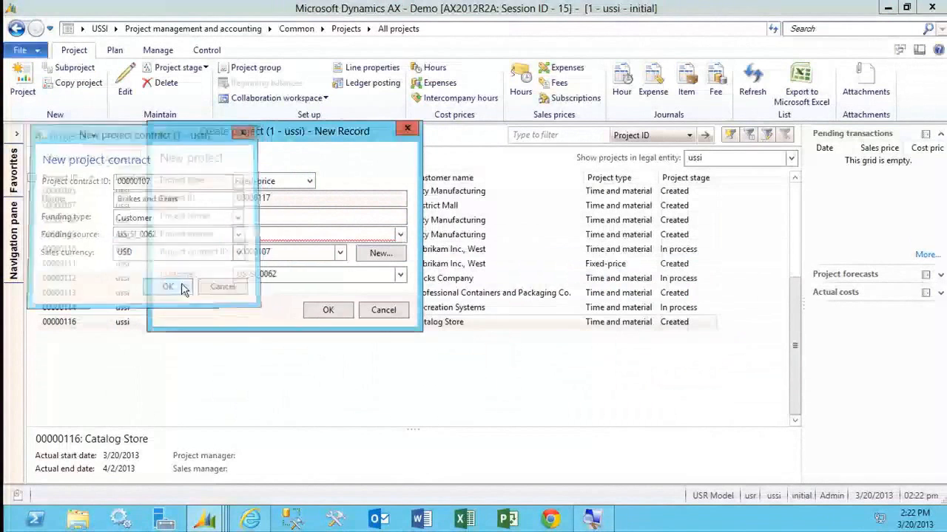
Name the project Brakes Upgrade, assign the project group FP_CompP and create the project.
{"action": "left_click", "coordinate": [248, 218]}
{"action": "type", "text": "B"}
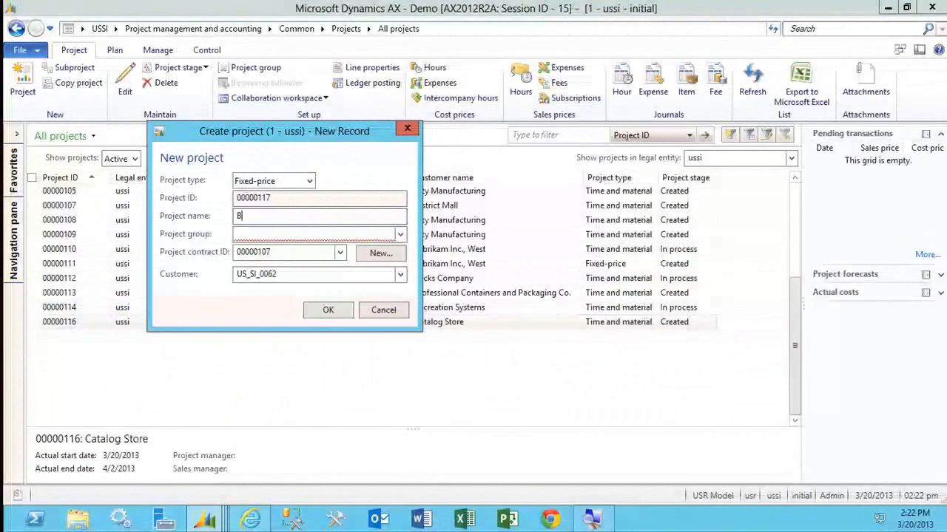
{"action": "type", "text": "rakes Upgrade"}
{"action": "key", "text": "Tab"}
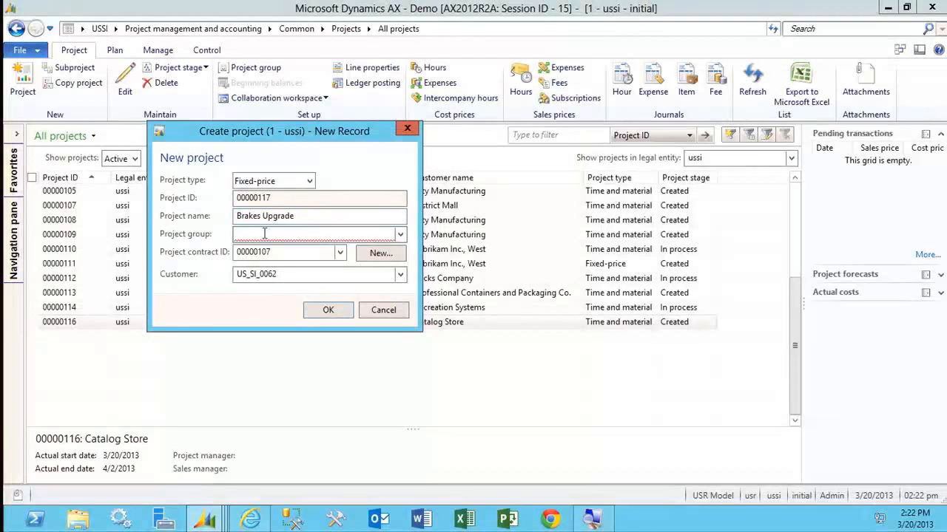
{"action": "left_click", "coordinate": [400, 236]}
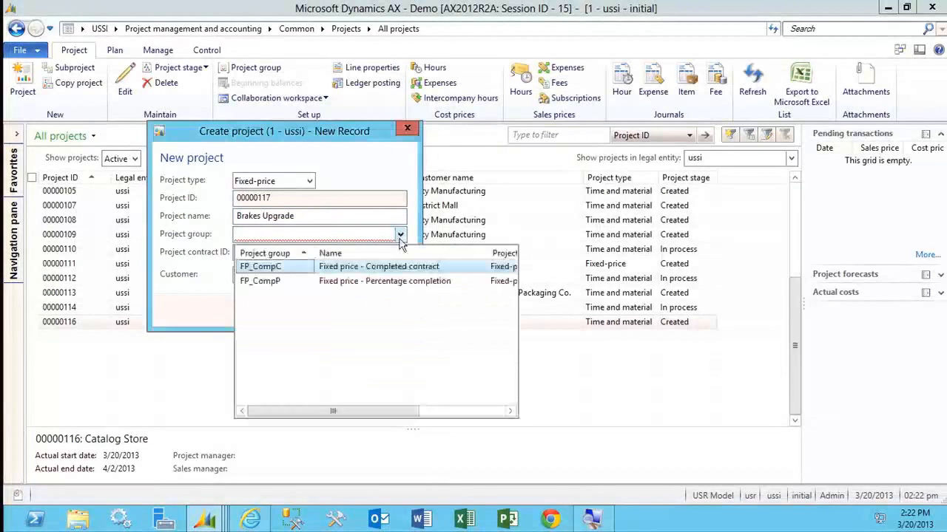
{"action": "left_click", "coordinate": [374, 288]}
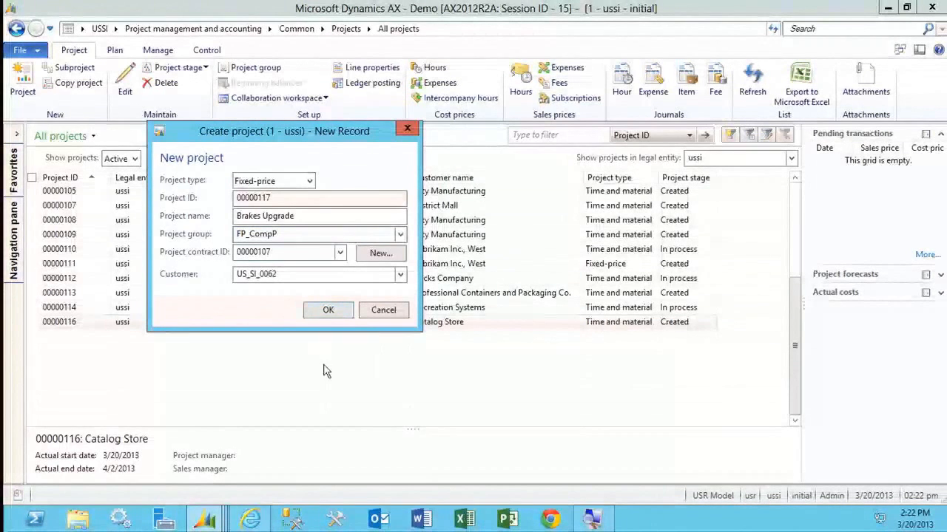
{"action": "left_click", "coordinate": [327, 311]}
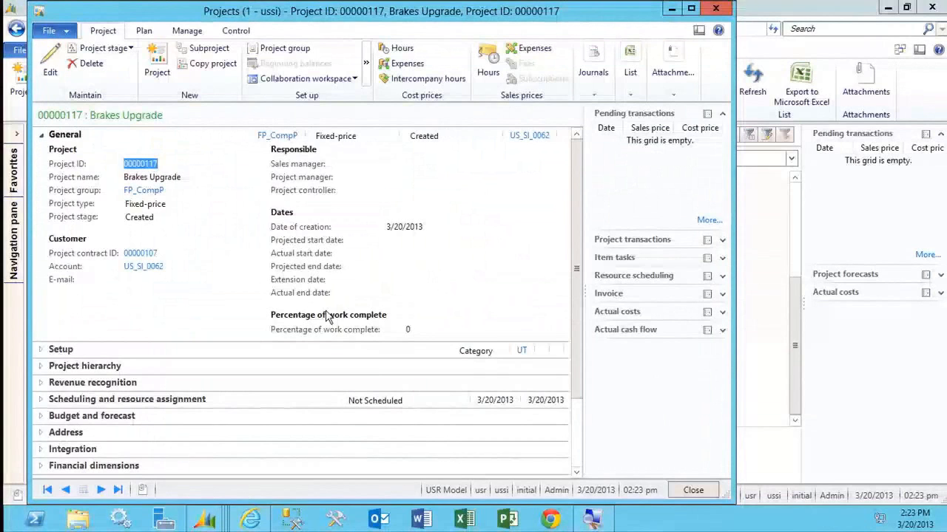
Edit the Brakes Upgrade project's scheduling details, setting the total effort to 80 hours and the duration to 10 days.
{"action": "left_click", "coordinate": [146, 138]}
{"action": "left_click", "coordinate": [186, 203]}
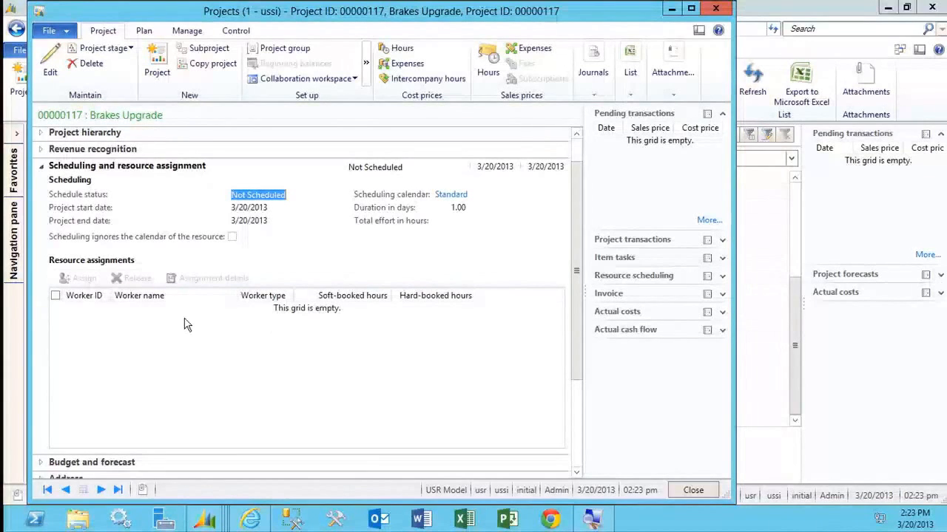
{"action": "key", "text": "ctrl+e"}
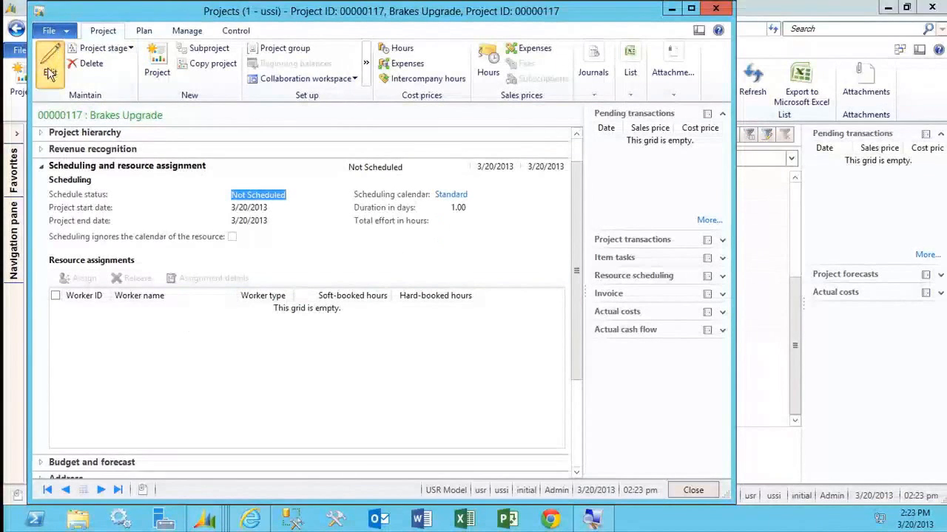
{"action": "left_click", "coordinate": [451, 234]}
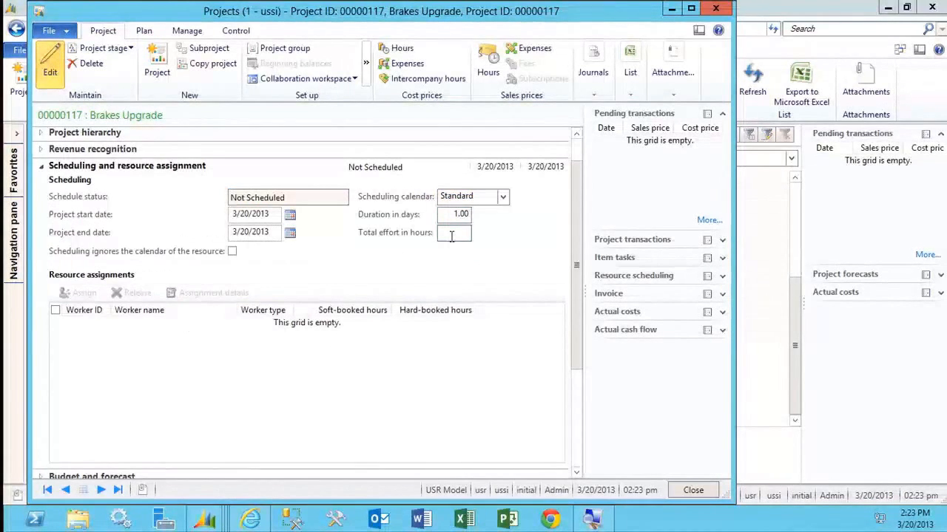
{"action": "type", "text": "80"}
{"action": "left_click", "coordinate": [442, 196]}
{"action": "left_click", "coordinate": [448, 214]}
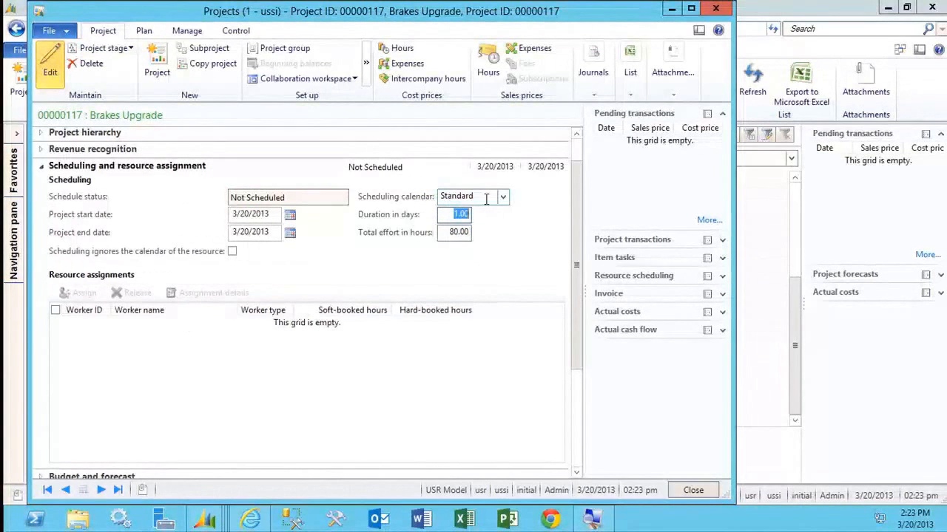
{"action": "type", "text": "10"}
{"action": "key", "text": "Tab"}
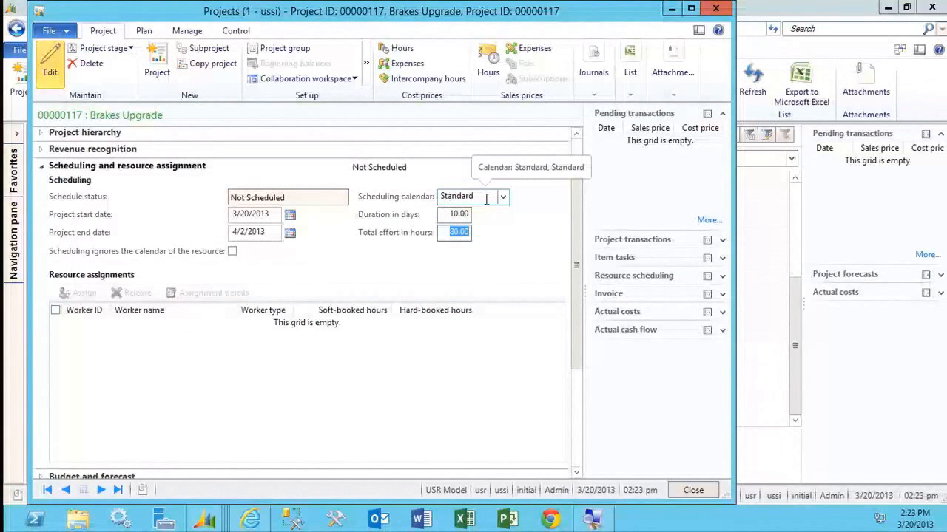
{"action": "left_click", "coordinate": [124, 418]}
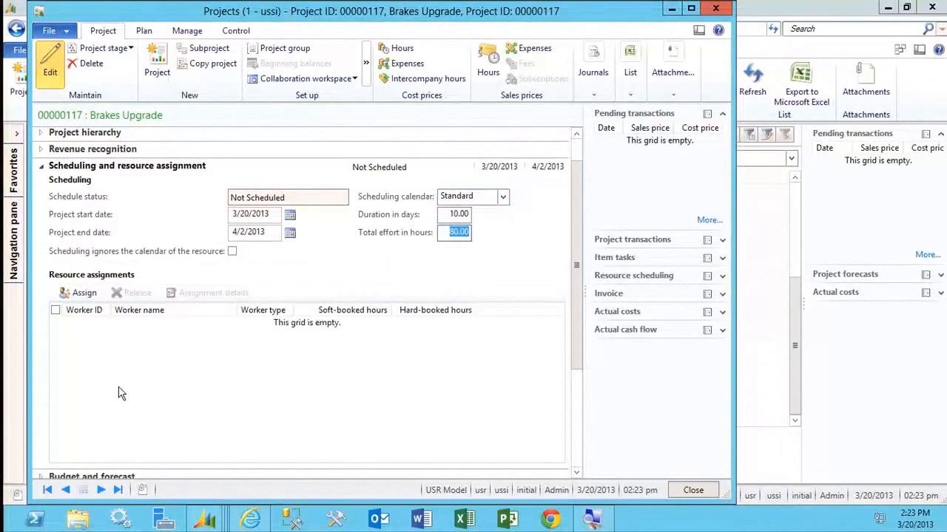
Open the resource assignment for the Brakes Upgrade project and look over the suggested workers.
{"action": "left_click", "coordinate": [84, 294]}
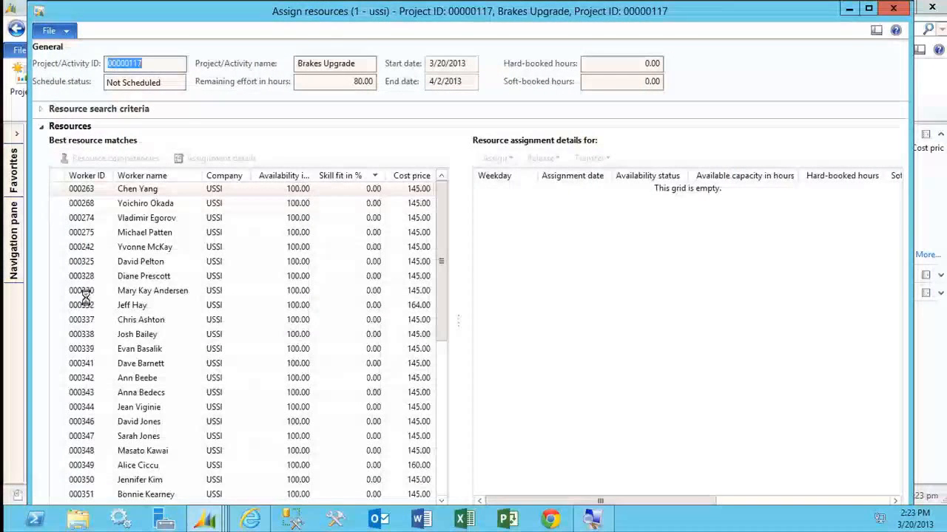
{"action": "mouse_move", "coordinate": [84, 293]}
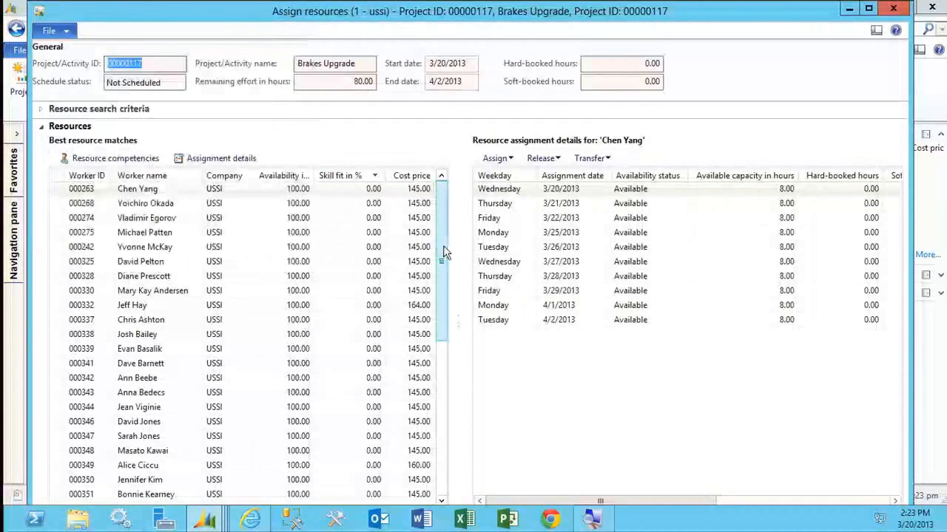
{"action": "left_click_drag", "start_coordinate": [443, 255], "coordinate": [458, 238]}
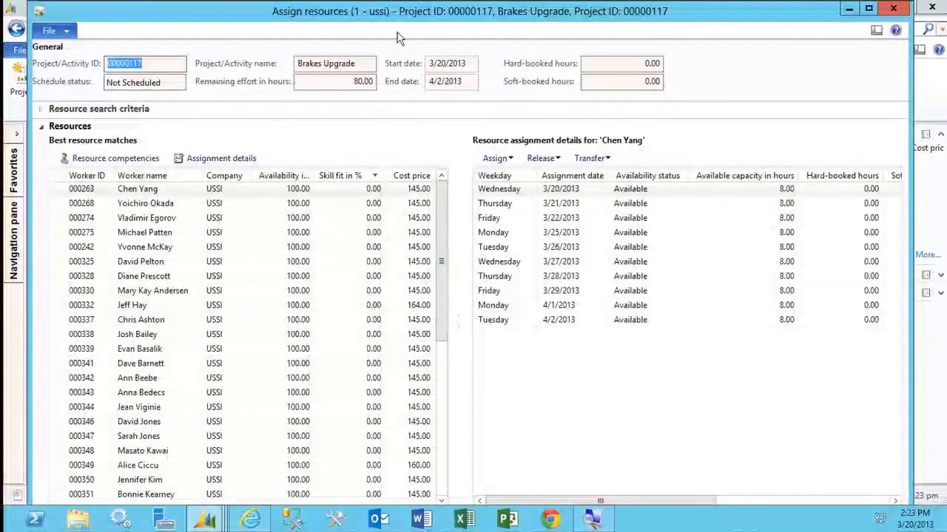
Add the Planning skill to the resource search criteria and search for matching workers.
{"action": "left_click", "coordinate": [141, 110]}
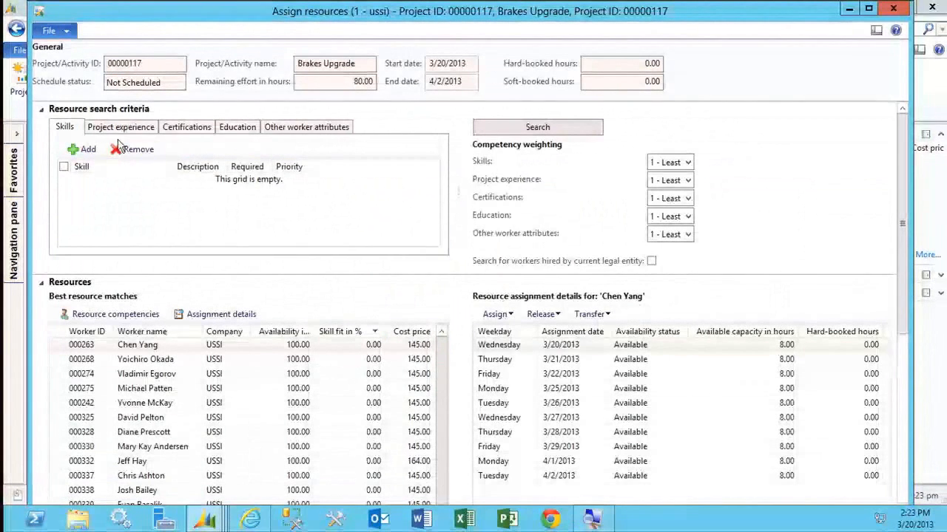
{"action": "left_click", "coordinate": [85, 150]}
{"action": "left_click", "coordinate": [165, 181]}
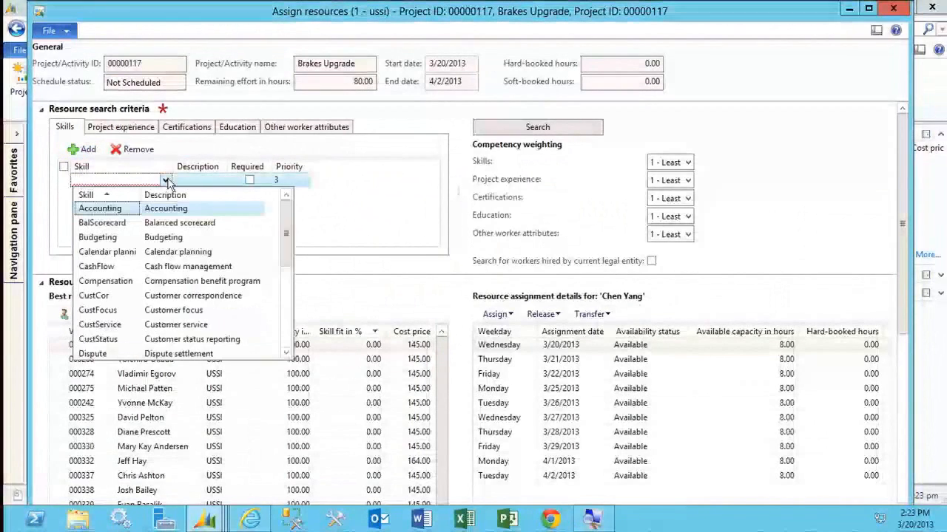
{"action": "left_click", "coordinate": [287, 281]}
{"action": "left_click", "coordinate": [285, 288]}
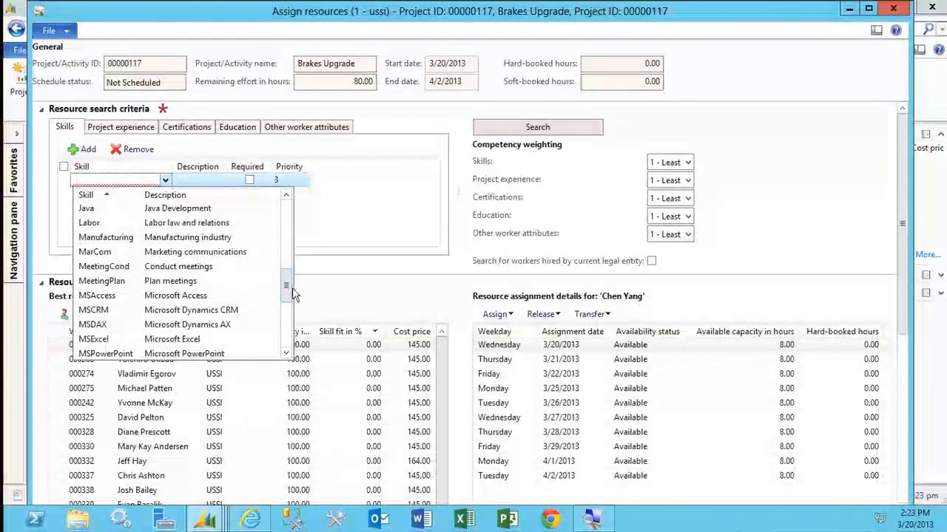
{"action": "left_click_drag", "start_coordinate": [284, 286], "coordinate": [288, 316]}
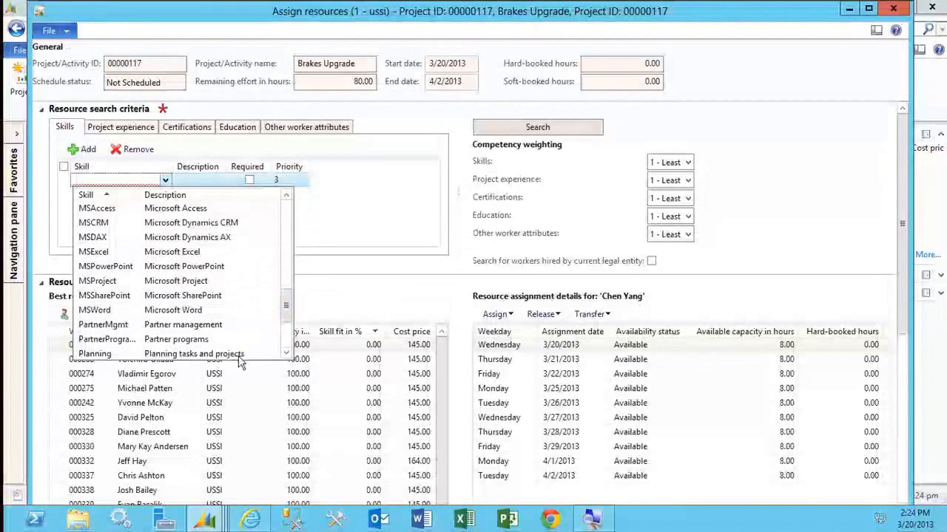
{"action": "left_click", "coordinate": [244, 353]}
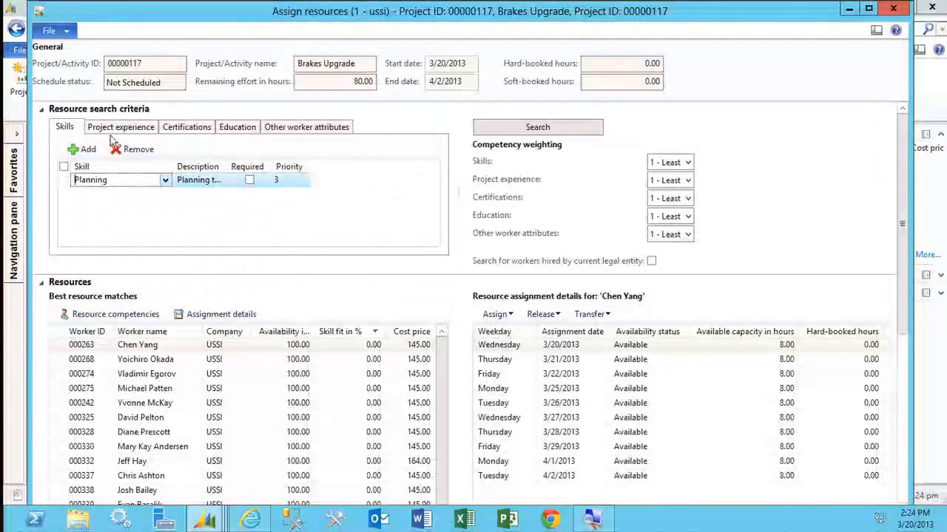
{"action": "left_click", "coordinate": [577, 133]}
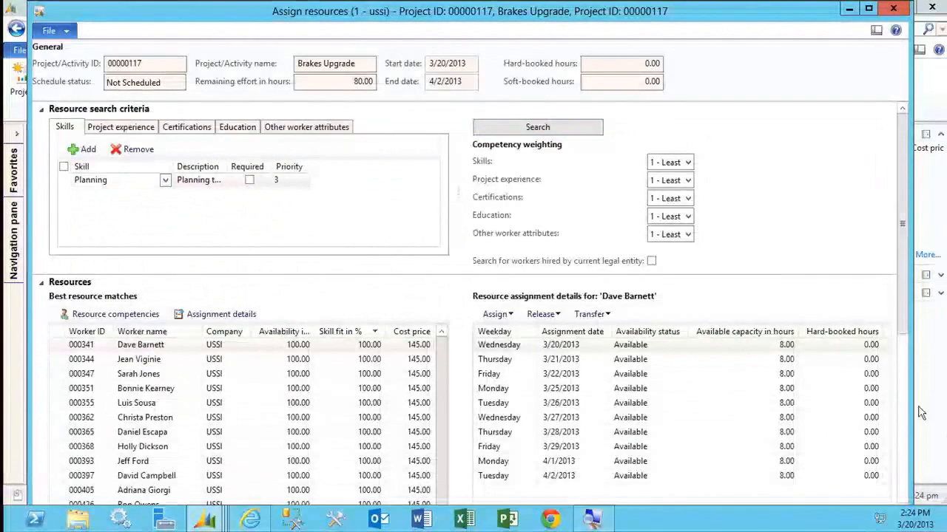
Maximize the resource assignment window and review the workers' skill fit and availability for the Planning skill.
{"action": "left_click", "coordinate": [868, 8]}
{"action": "scroll", "coordinate": [485, 385], "scroll_direction": "down", "scroll_amount": 5}
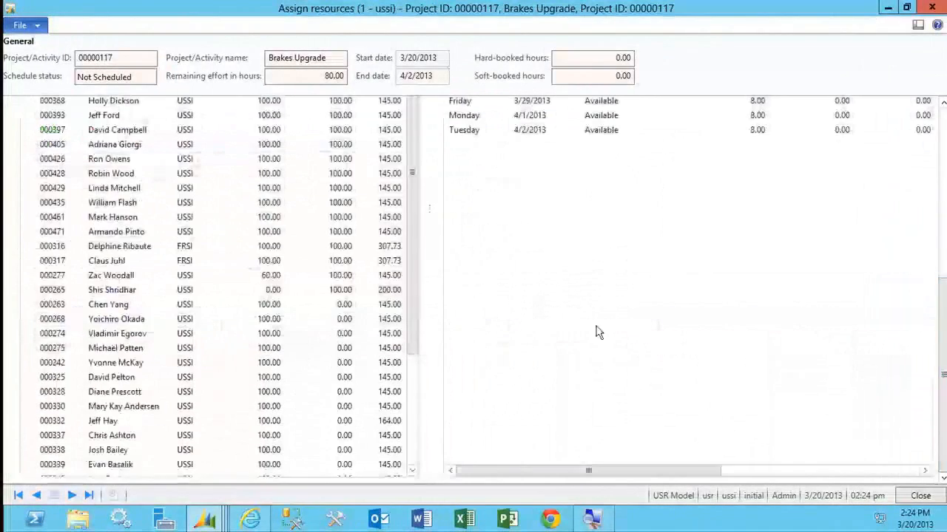
{"action": "left_click_drag", "start_coordinate": [412, 162], "coordinate": [406, 303]}
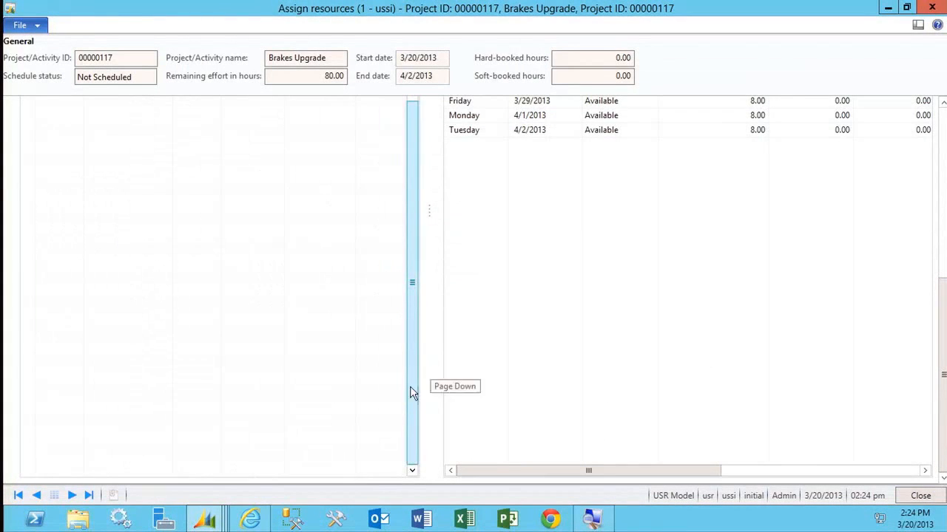
{"action": "left_click_drag", "start_coordinate": [411, 387], "coordinate": [417, 280]}
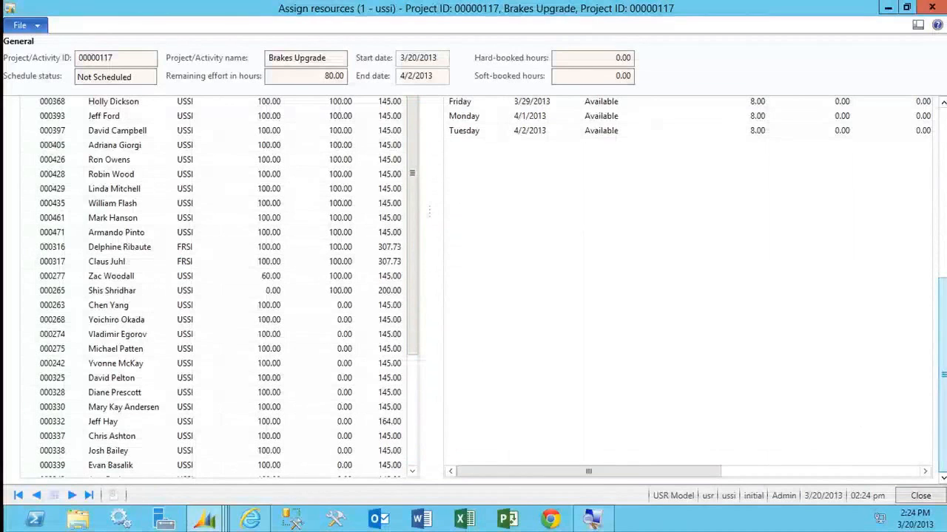
{"action": "left_click_drag", "start_coordinate": [944, 390], "coordinate": [943, 180]}
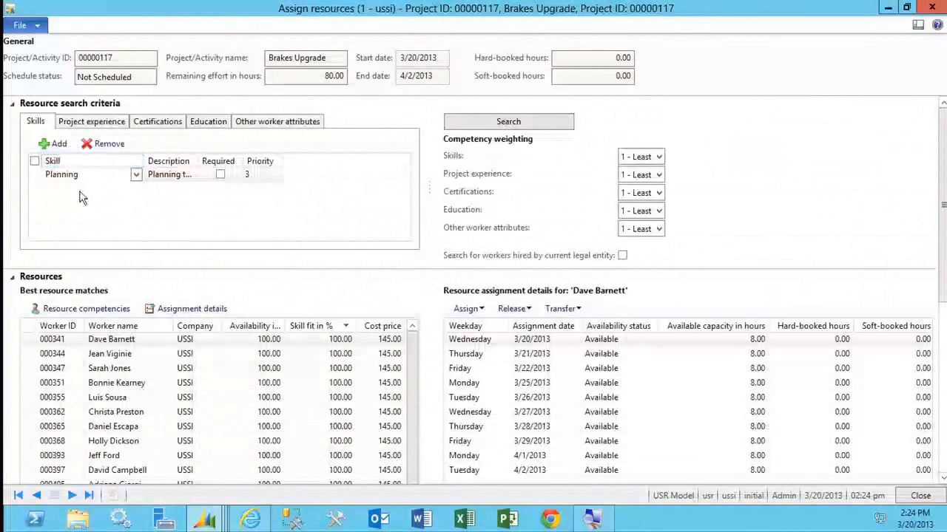
Delete the Planning skill from the search criteria and rerun the resource search.
{"action": "left_click", "coordinate": [84, 175]}
{"action": "left_click", "coordinate": [108, 144]}
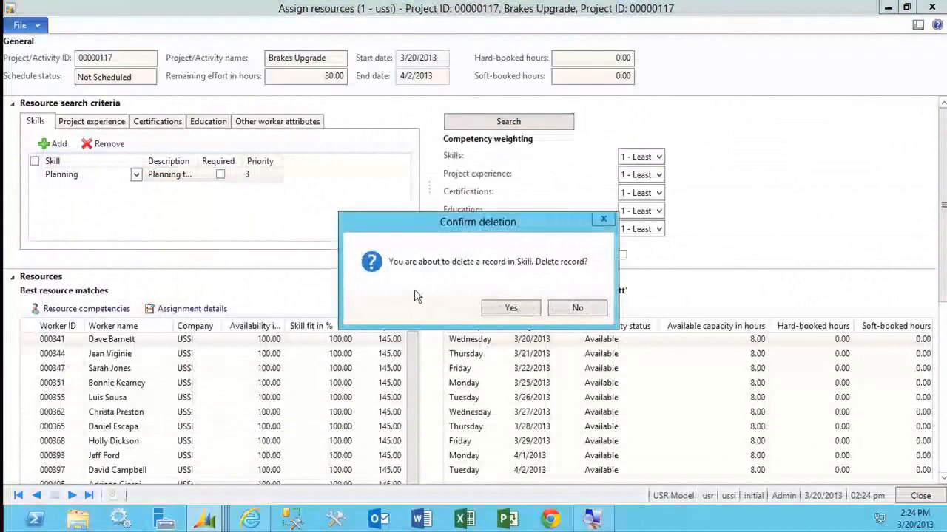
{"action": "left_click", "coordinate": [508, 307]}
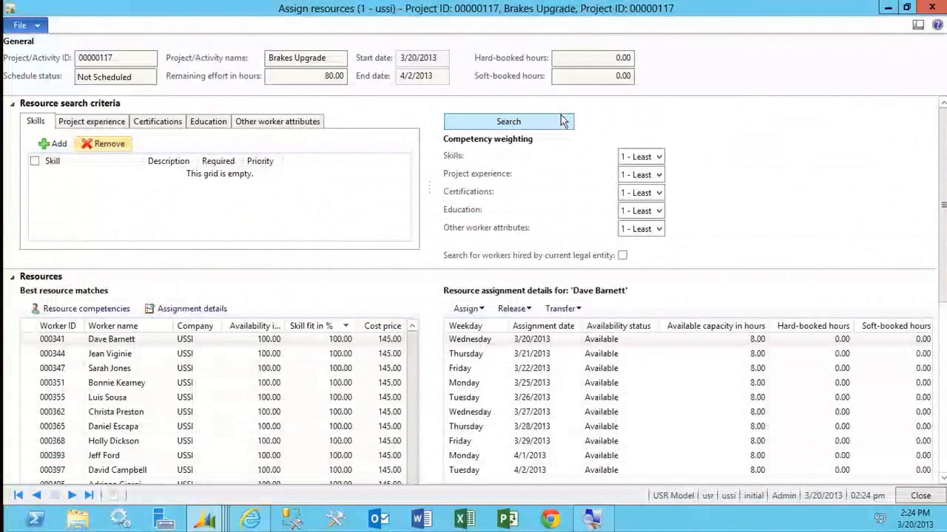
{"action": "left_click", "coordinate": [512, 122]}
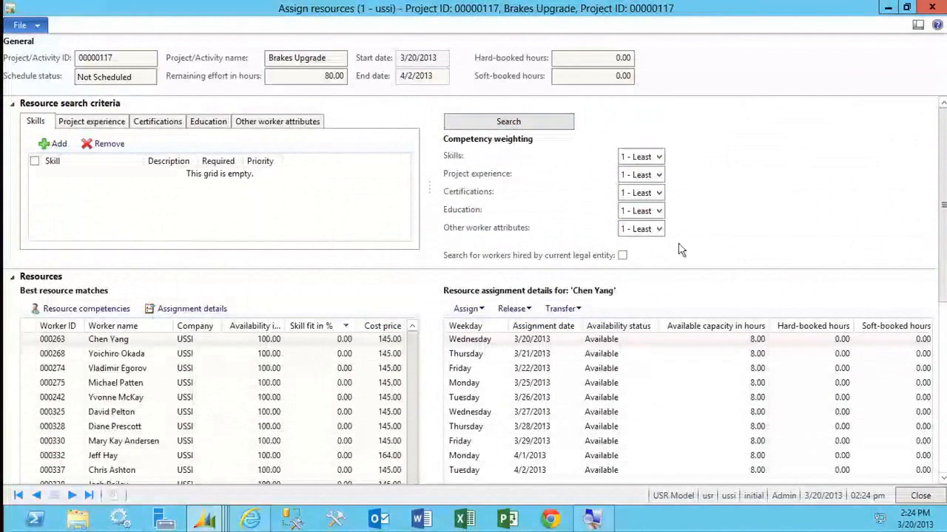
Examine the companies in the best resource matches list, going down to the workers from FRSI.
{"action": "scroll", "coordinate": [908, 405], "scroll_direction": "down", "scroll_amount": 5}
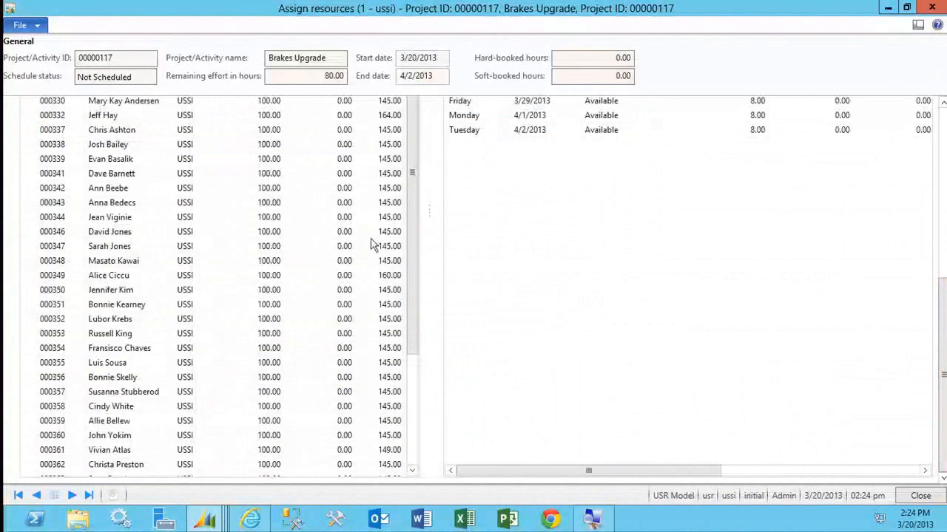
{"action": "left_click_drag", "start_coordinate": [412, 173], "coordinate": [412, 282]}
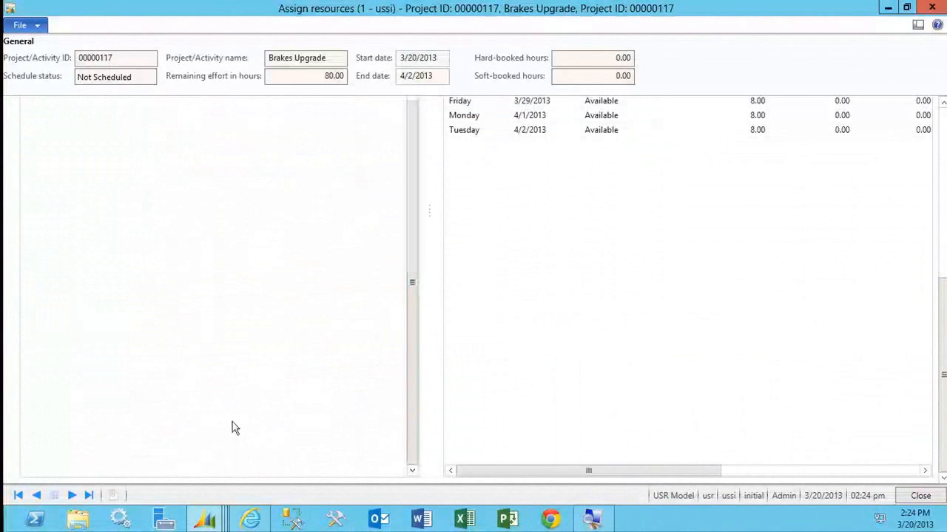
{"action": "scroll", "coordinate": [409, 251], "scroll_direction": "up", "scroll_amount": 5}
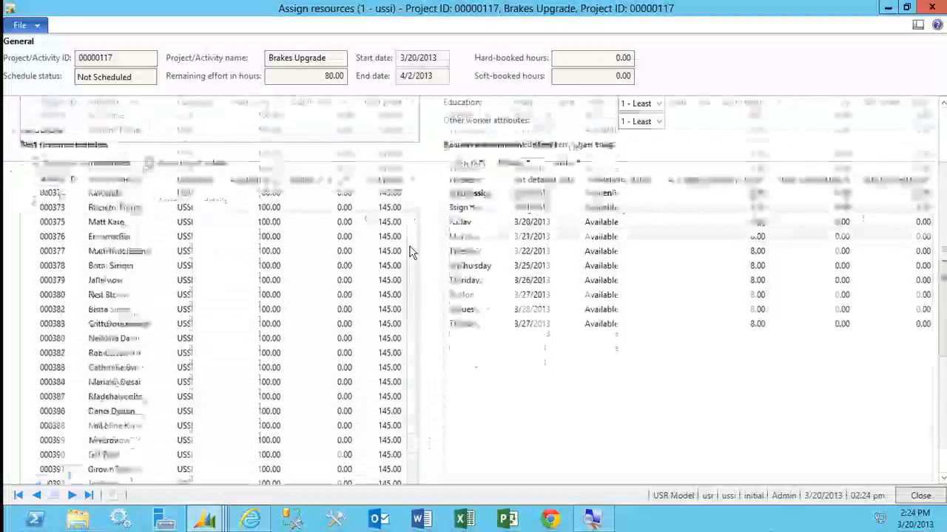
{"action": "left_click_drag", "start_coordinate": [411, 253], "coordinate": [412, 372]}
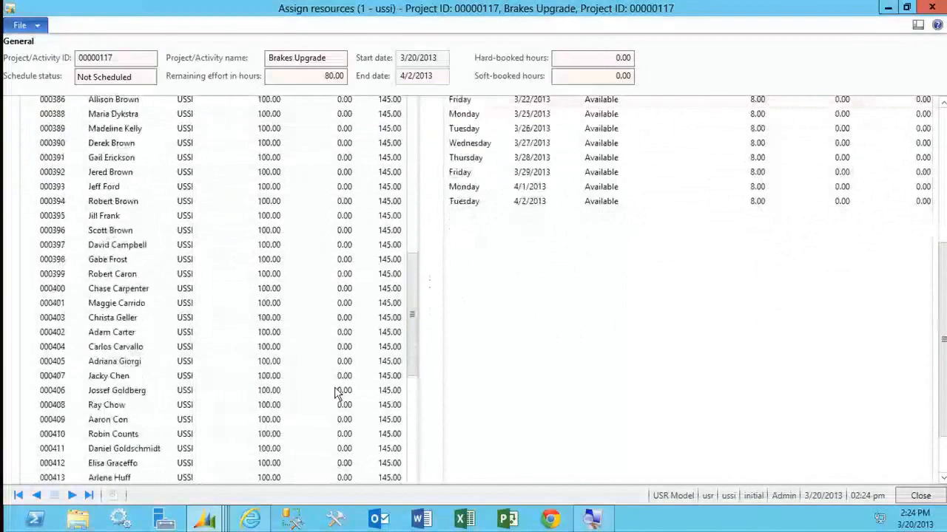
{"action": "left_click", "coordinate": [411, 438]}
{"action": "left_click", "coordinate": [220, 466]}
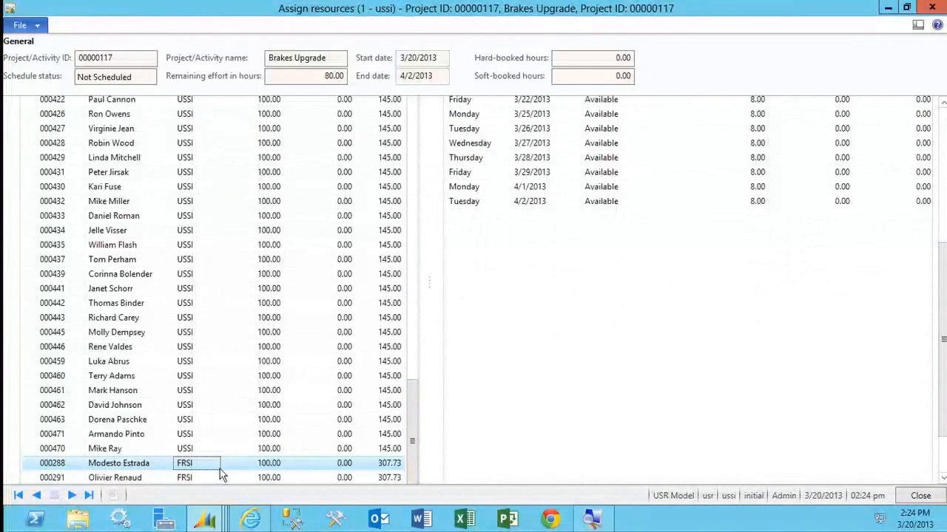
{"action": "left_click", "coordinate": [416, 255]}
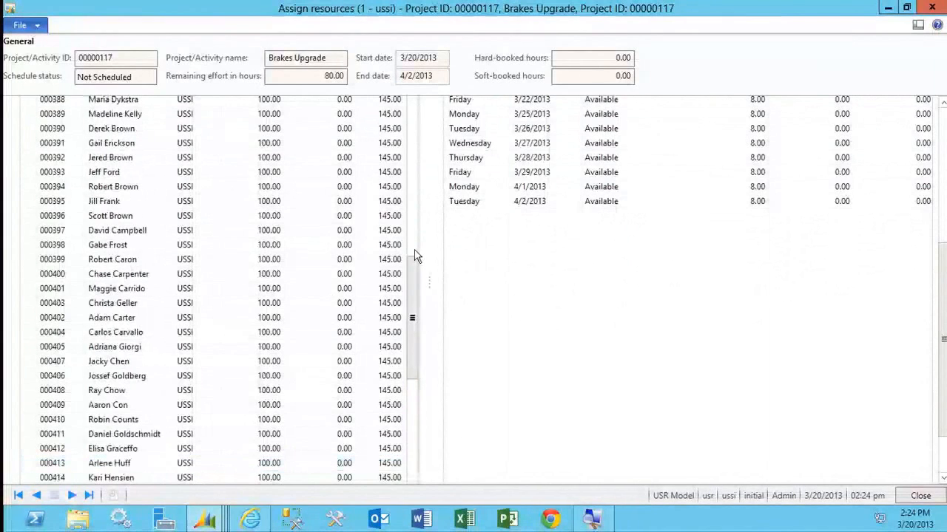
{"action": "scroll", "coordinate": [944, 263], "scroll_direction": "up", "scroll_amount": 5}
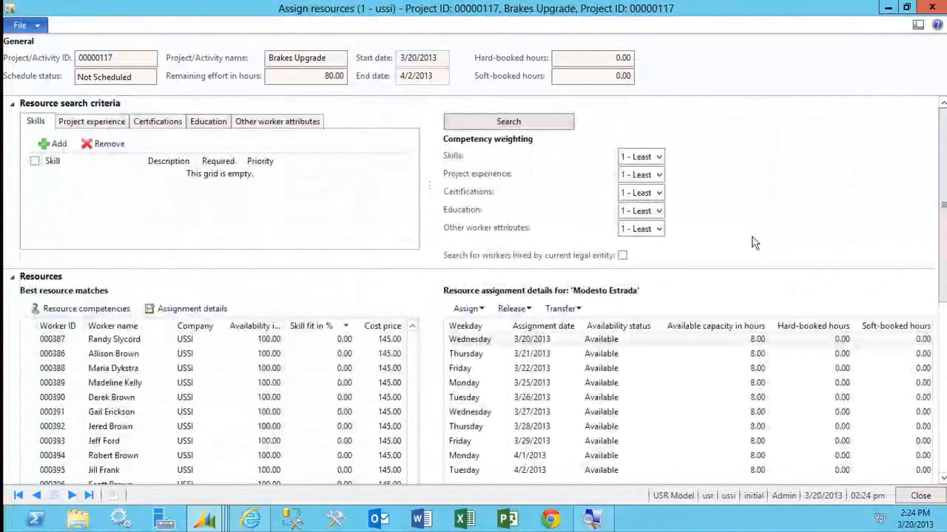
Limit the resource search to workers hired by the current legal entity, run it and collapse the search criteria.
{"action": "left_click", "coordinate": [623, 256]}
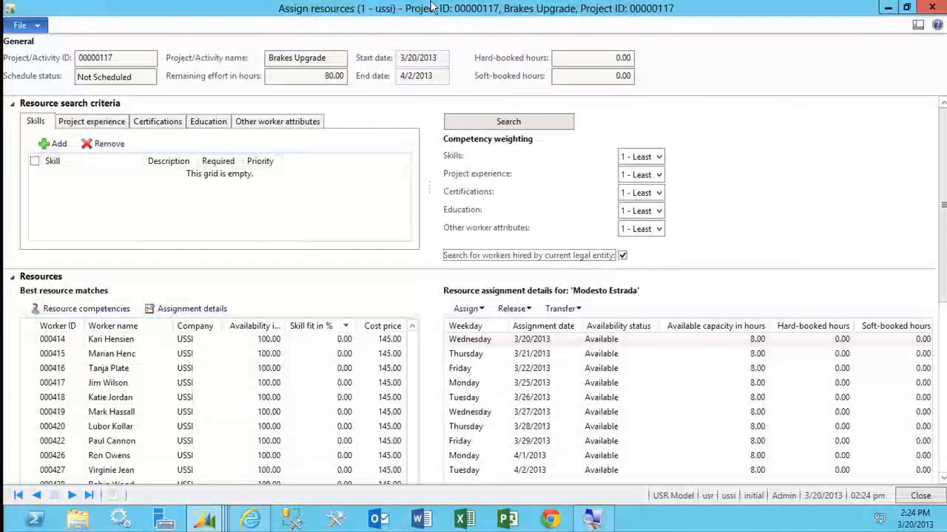
{"action": "left_click", "coordinate": [521, 122]}
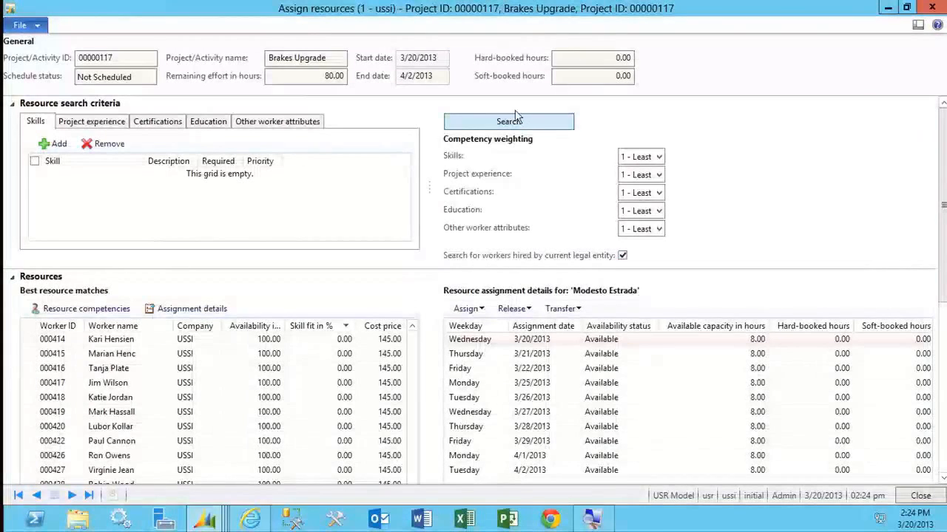
{"action": "left_click", "coordinate": [515, 108]}
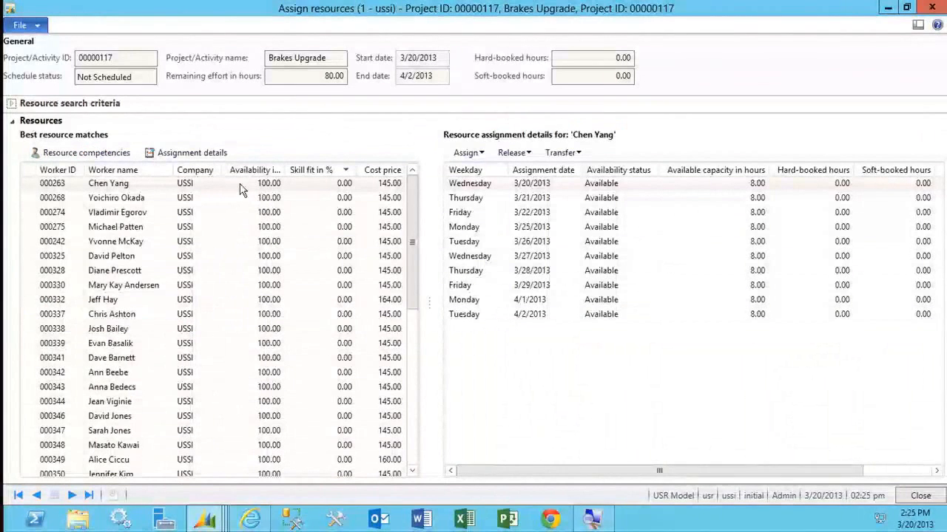
View the resource competencies of the first worker in the best matches list and close them.
{"action": "left_click", "coordinate": [95, 188]}
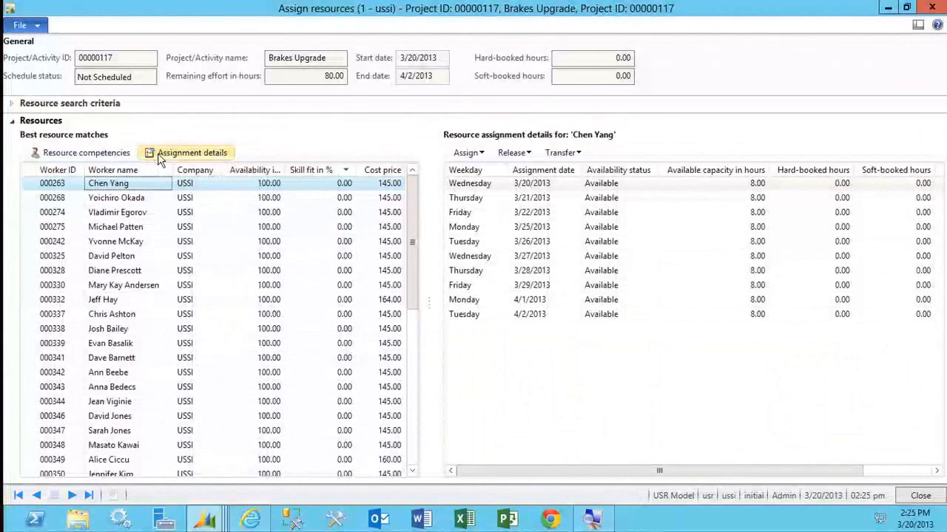
{"action": "left_click", "coordinate": [85, 153]}
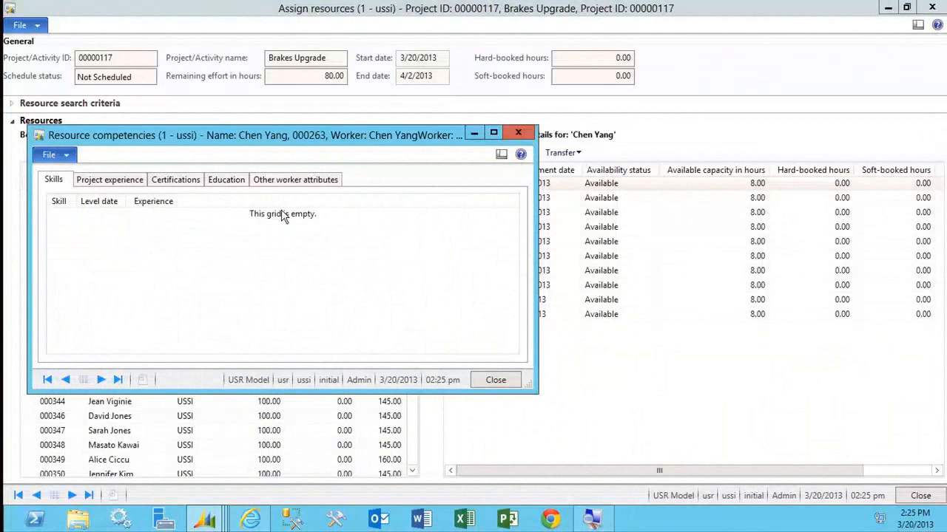
{"action": "left_click", "coordinate": [519, 133]}
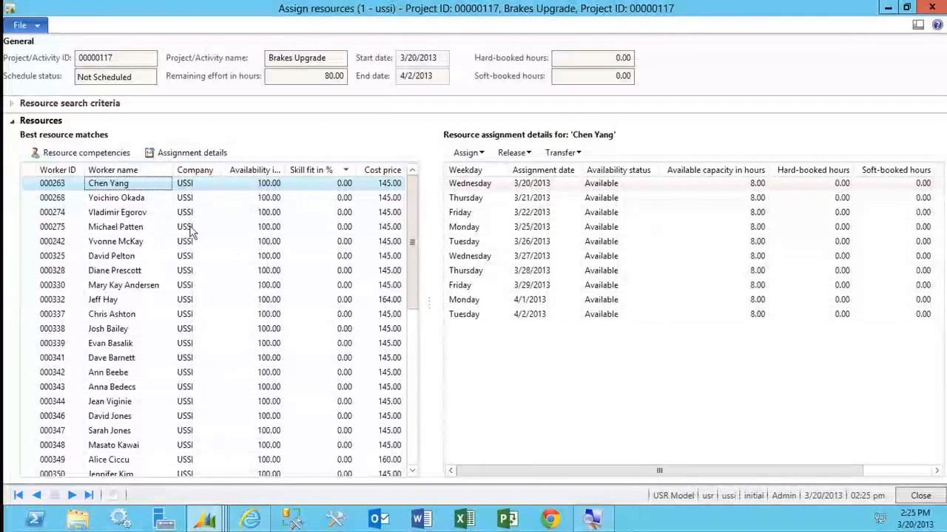
Assign the full capacity of the eighth worker in the best matches list to the Brakes Upgrade project and return to the projects list.
{"action": "left_click", "coordinate": [168, 243]}
{"action": "left_click", "coordinate": [165, 282]}
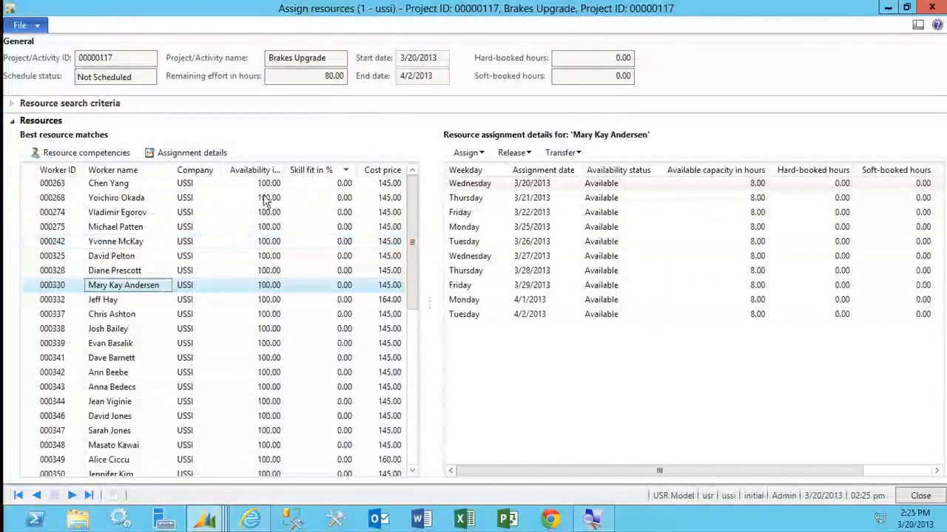
{"action": "left_click", "coordinate": [483, 153]}
{"action": "left_click", "coordinate": [488, 170]}
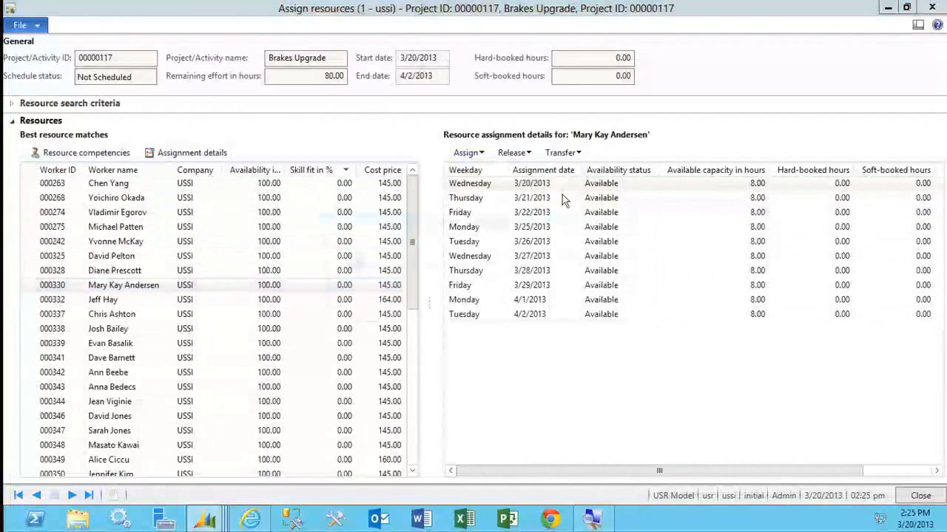
{"action": "left_click", "coordinate": [537, 308]}
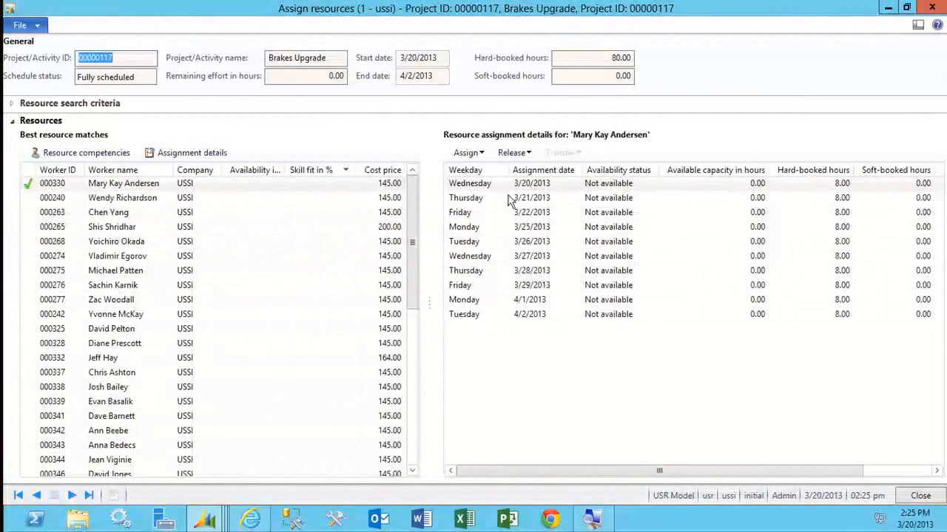
{"action": "mouse_move", "coordinate": [50, 205]}
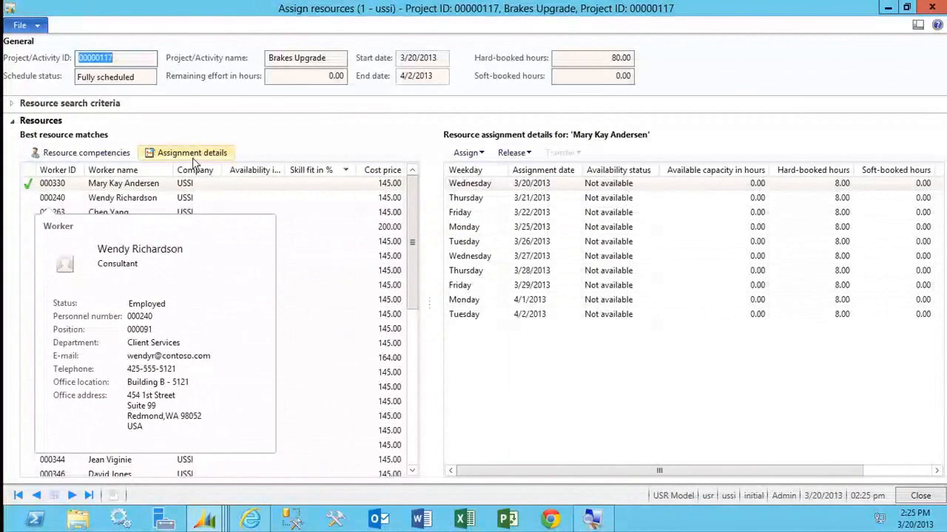
{"action": "left_click", "coordinate": [920, 497]}
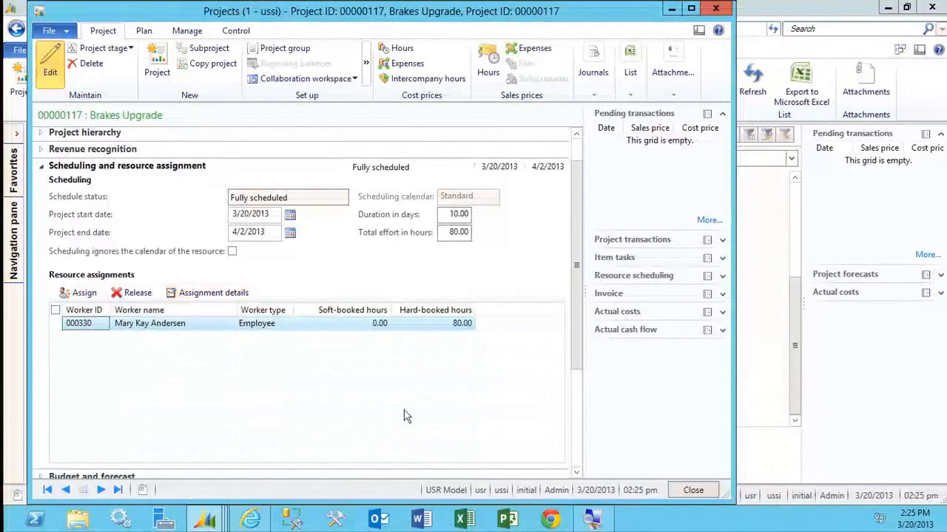
{"action": "left_click", "coordinate": [695, 492]}
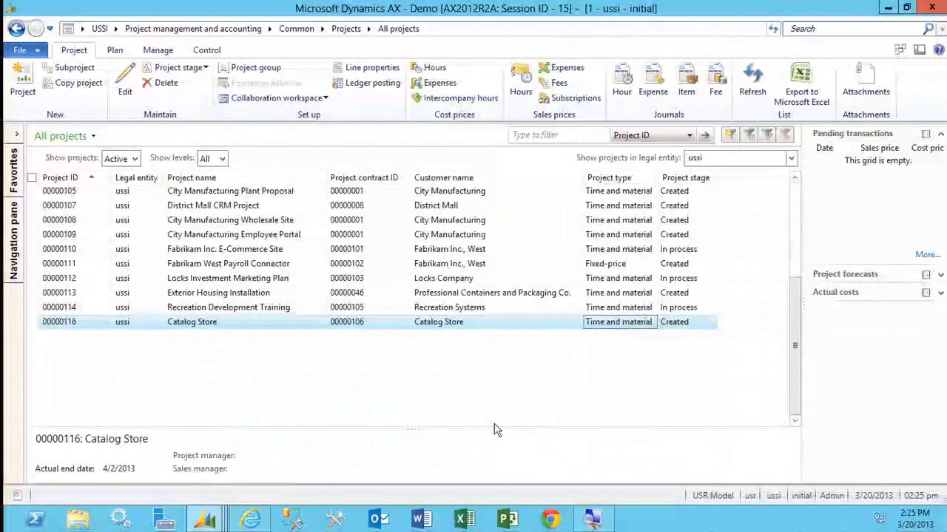
View the work breakdown structure of the Catalog Store project and close it.
{"action": "left_click", "coordinate": [418, 325]}
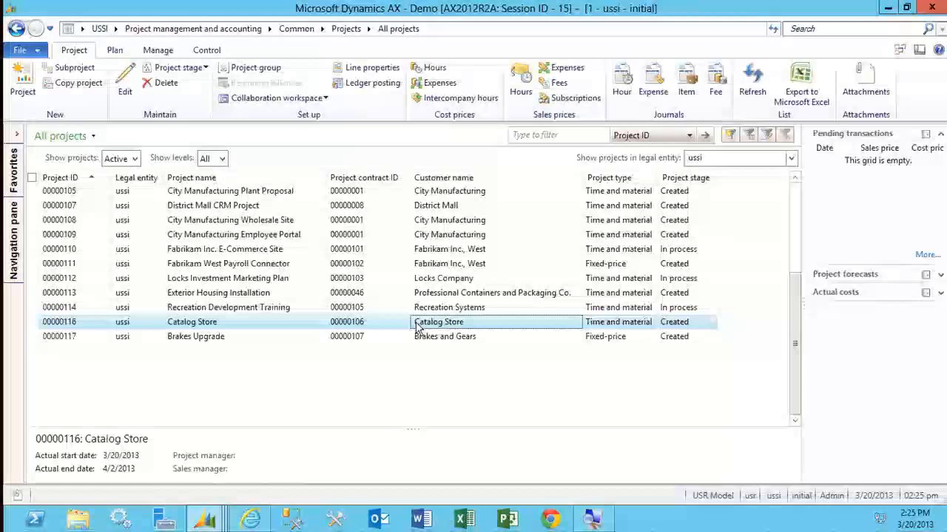
{"action": "left_click", "coordinate": [115, 50]}
{"action": "left_click", "coordinate": [41, 97]}
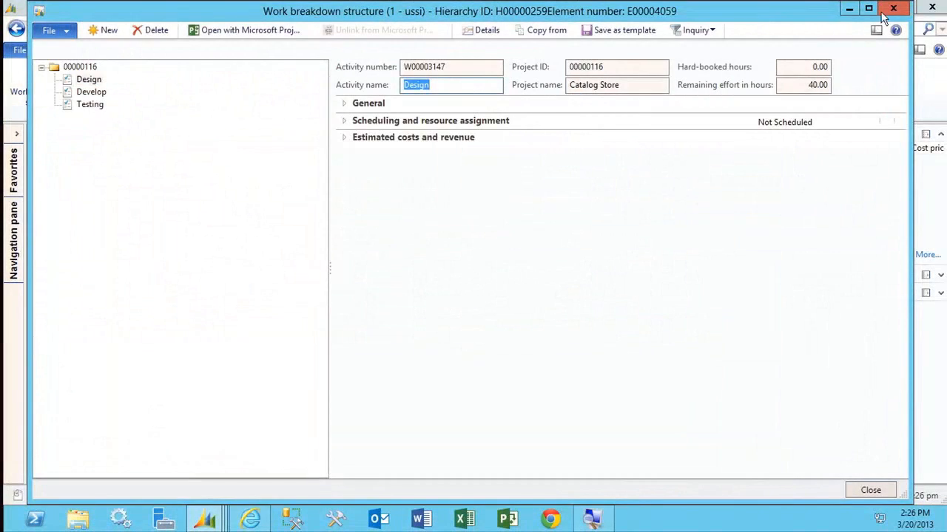
{"action": "left_click", "coordinate": [889, 10]}
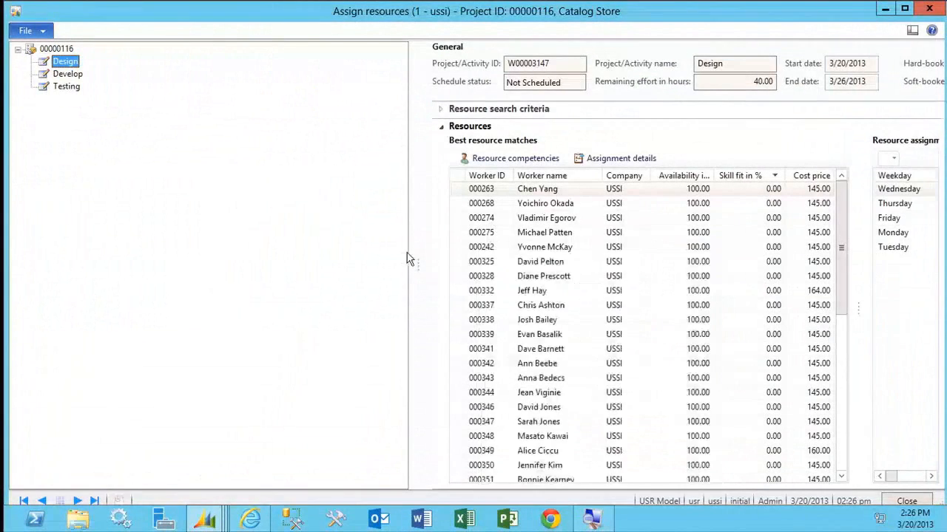
Assign the full capacity of the thirteenth worker in the best matches list to the Catalog Store project's Design activity and close resource assignment.
{"action": "left_click_drag", "start_coordinate": [411, 263], "coordinate": [143, 268]}
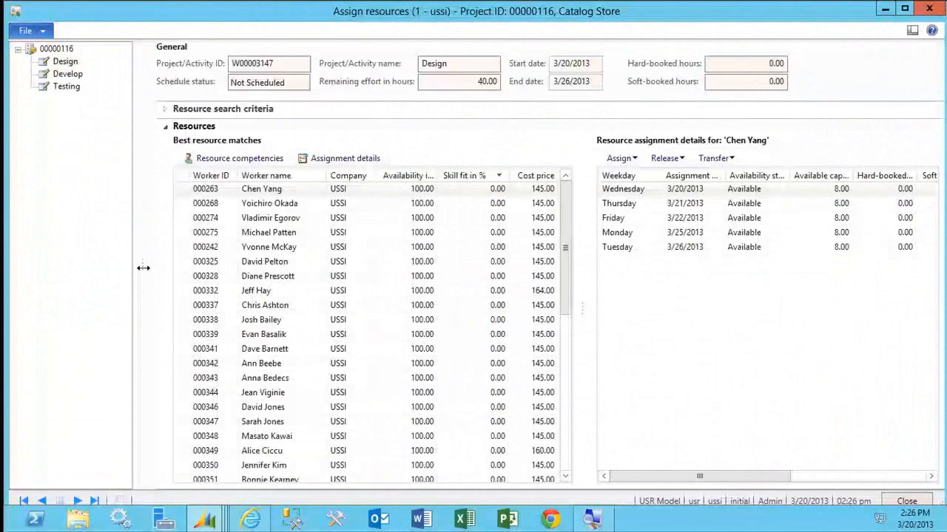
{"action": "left_click", "coordinate": [330, 114]}
{"action": "left_click", "coordinate": [332, 116]}
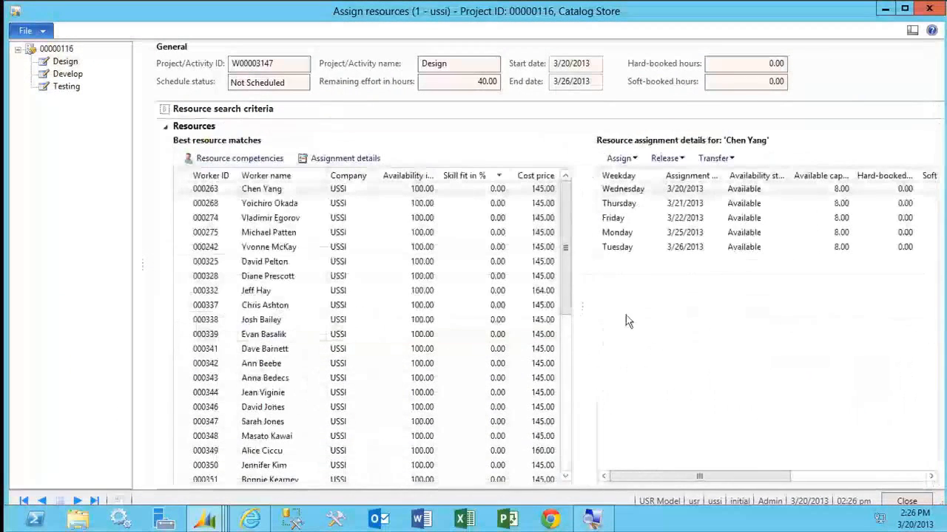
{"action": "left_click_drag", "start_coordinate": [566, 275], "coordinate": [571, 299]}
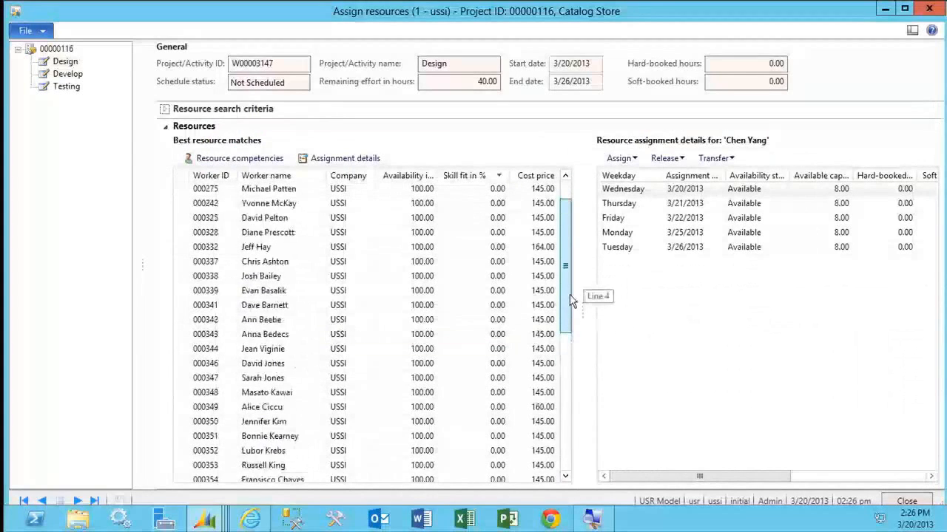
{"action": "left_click", "coordinate": [285, 321]}
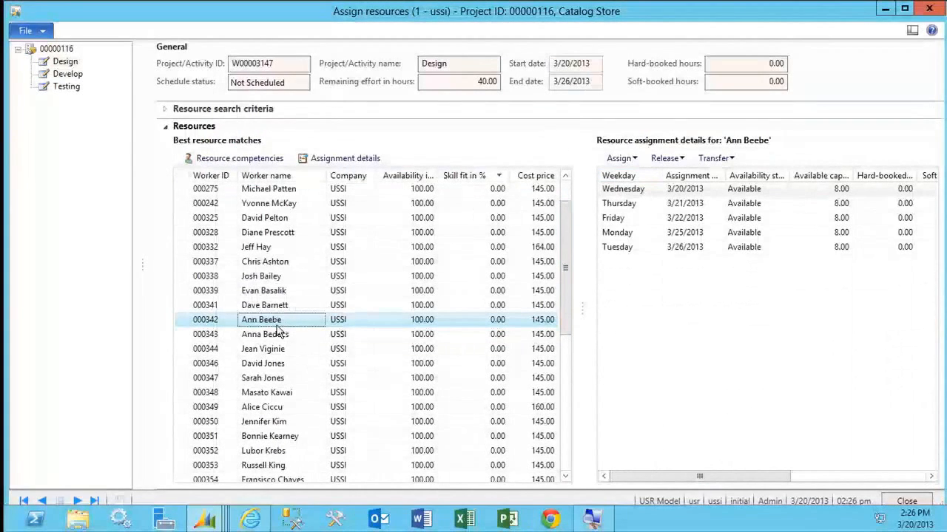
{"action": "left_click", "coordinate": [619, 158]}
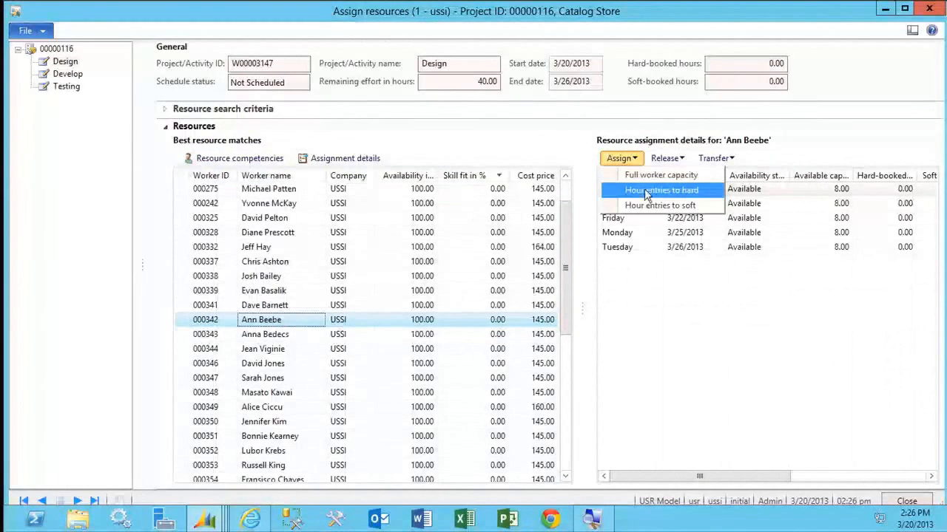
{"action": "left_click", "coordinate": [635, 175]}
{"action": "left_click", "coordinate": [536, 305]}
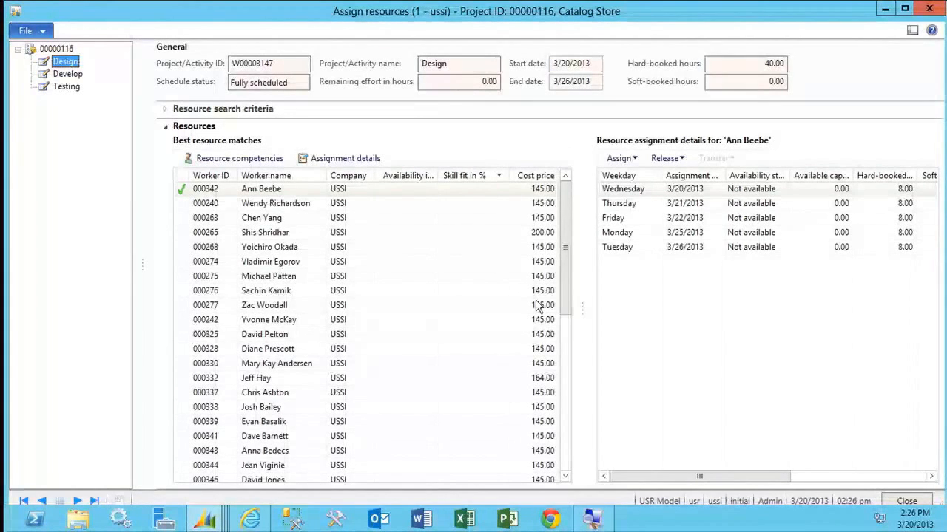
{"action": "left_click", "coordinate": [907, 501]}
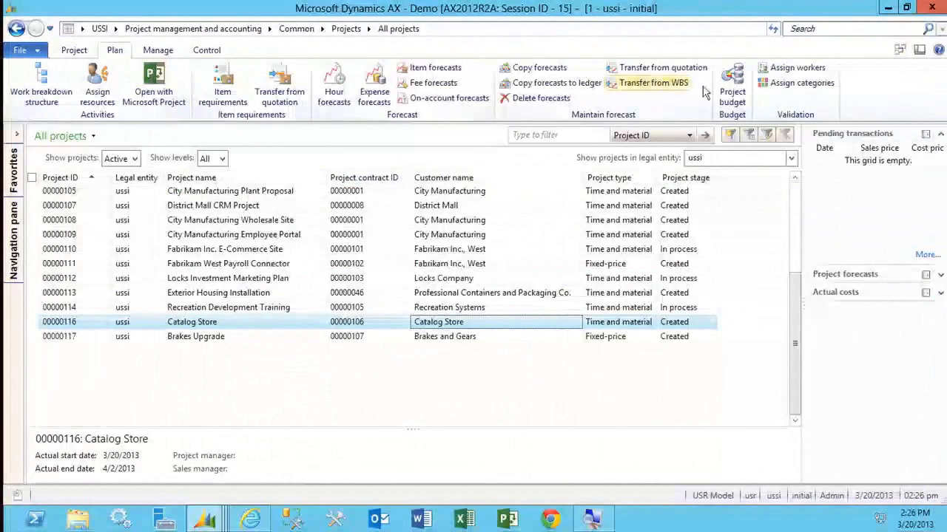
Open the project budget for Catalog Store and set its budget source to Forecast.
{"action": "left_click", "coordinate": [730, 89]}
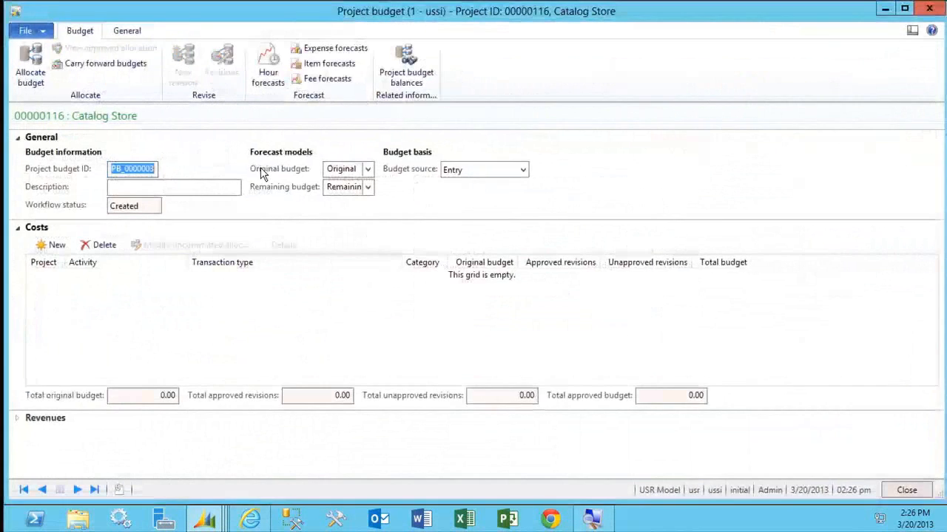
{"action": "left_click", "coordinate": [228, 192]}
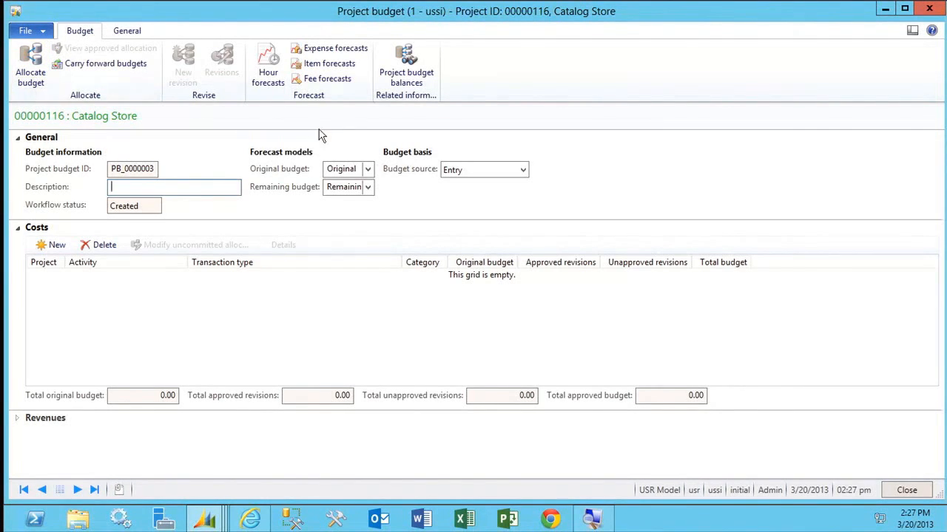
{"action": "left_click", "coordinate": [522, 169]}
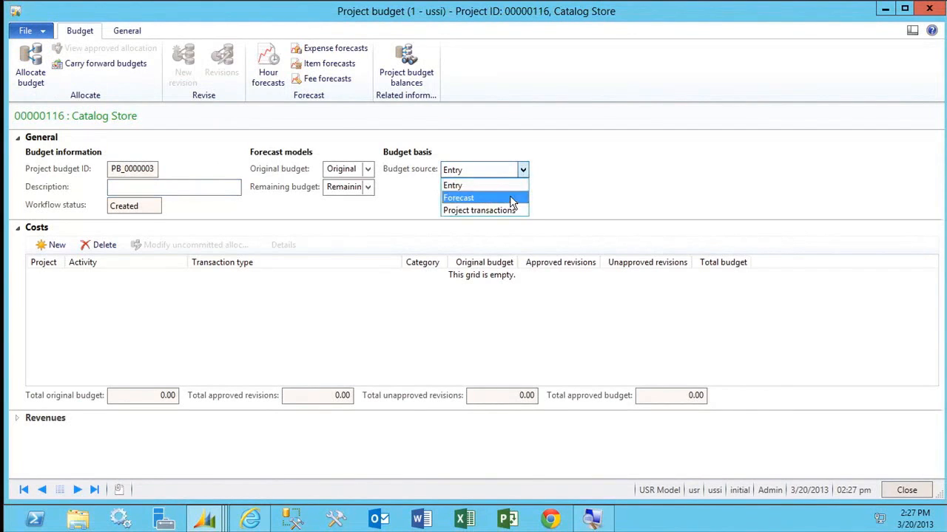
{"action": "left_click", "coordinate": [509, 198]}
{"action": "left_click", "coordinate": [522, 187]}
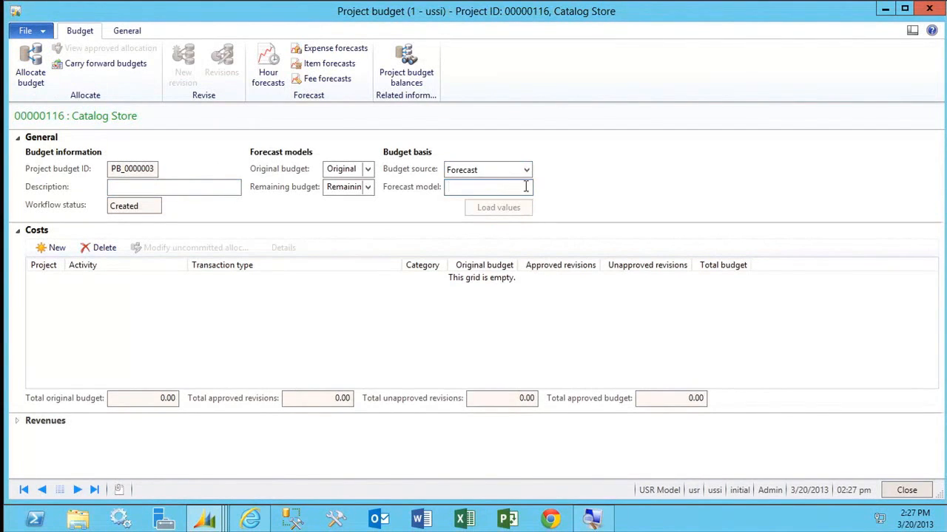
Try Project transactions as the budget source and switch it back to Forecast.
{"action": "left_click", "coordinate": [525, 169]}
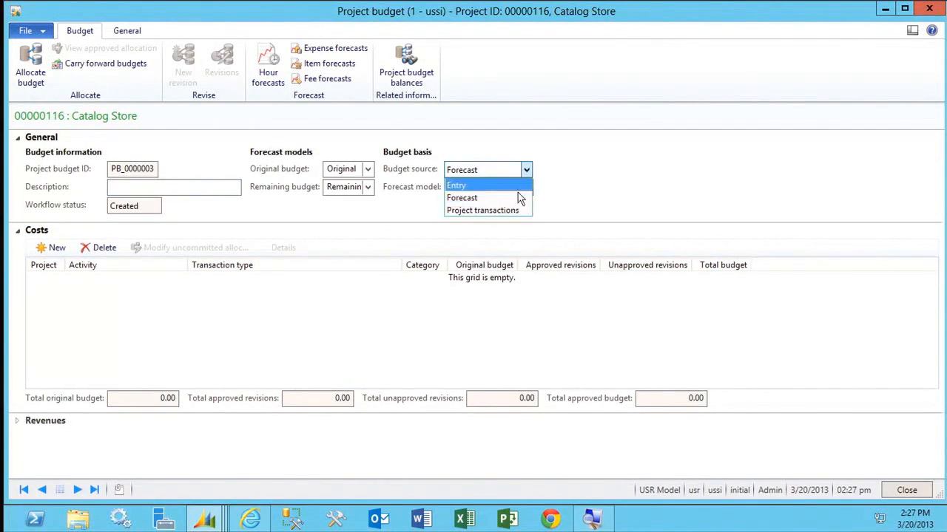
{"action": "left_click", "coordinate": [508, 210]}
{"action": "left_click", "coordinate": [526, 169]}
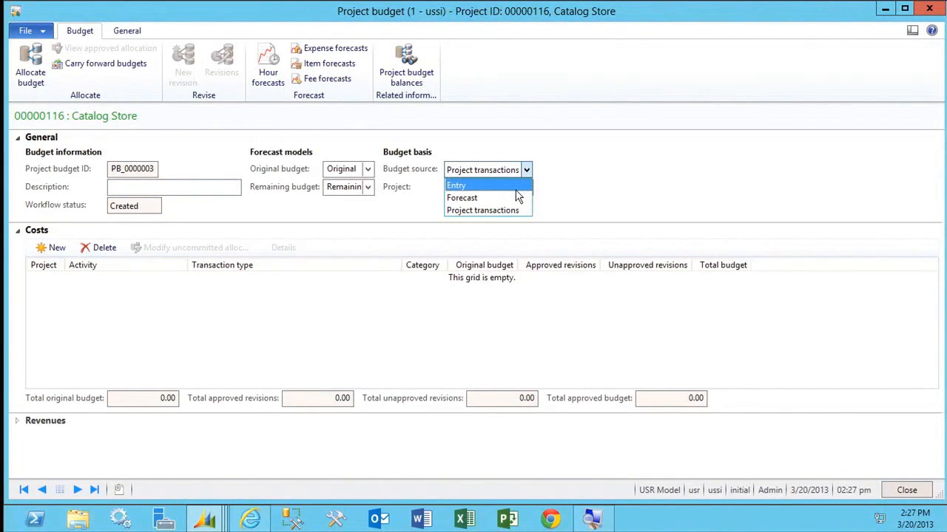
{"action": "left_click", "coordinate": [510, 198]}
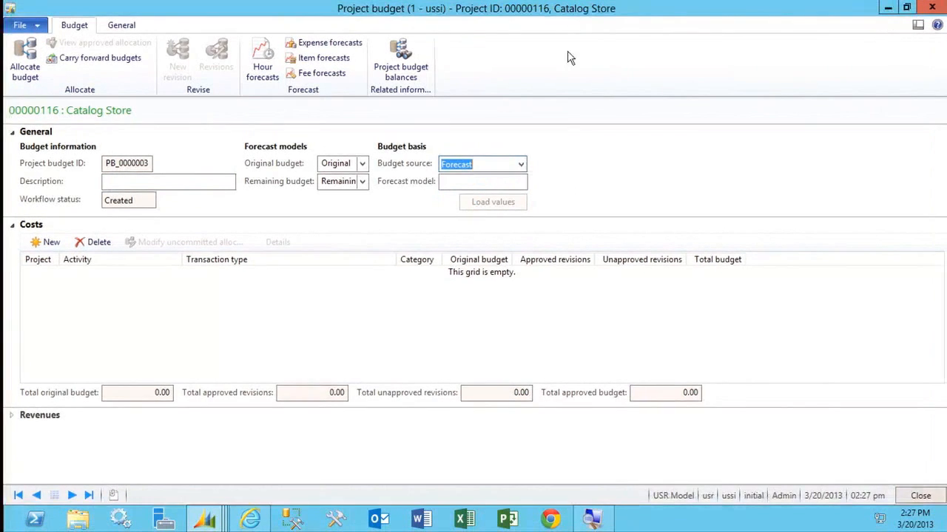
{"action": "left_click", "coordinate": [525, 181]}
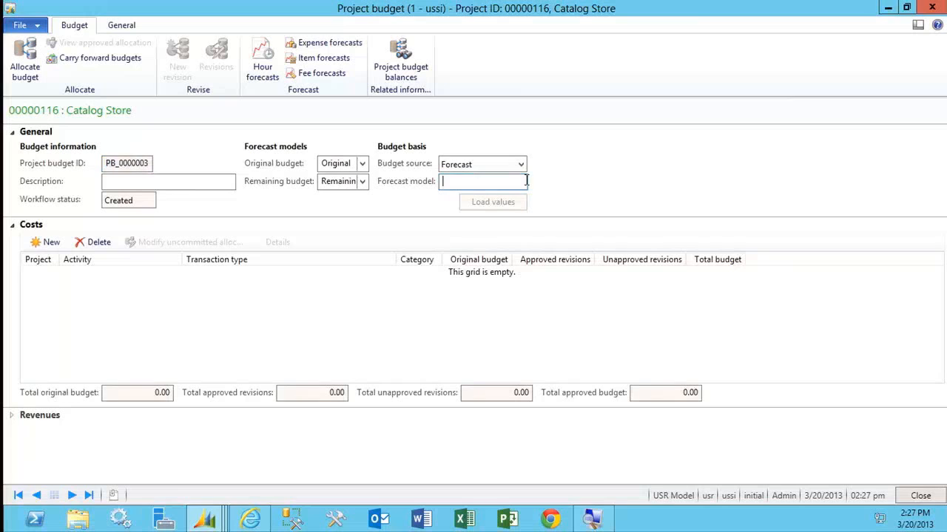
{"action": "left_click", "coordinate": [521, 165]}
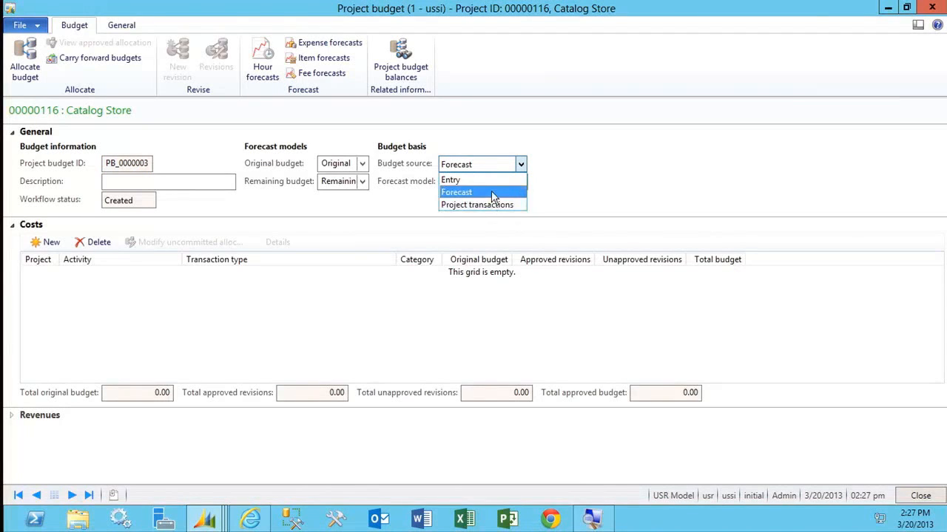
{"action": "left_click", "coordinate": [493, 196]}
Set the forecast model to O_forecast and load its values into the budget, declining to overwrite the loaded amounts.
{"action": "left_click", "coordinate": [524, 181]}
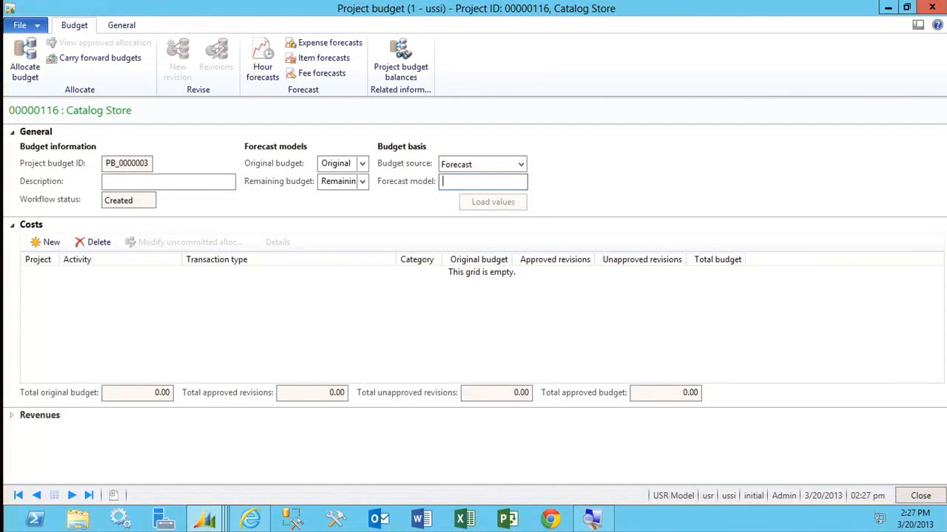
{"action": "type", "text": "O-"}
{"action": "type", "text": "_fore"}
{"action": "type", "text": "cas"}
{"action": "type", "text": "t"}
{"action": "key", "text": "Tab"}
{"action": "left_click", "coordinate": [507, 208]}
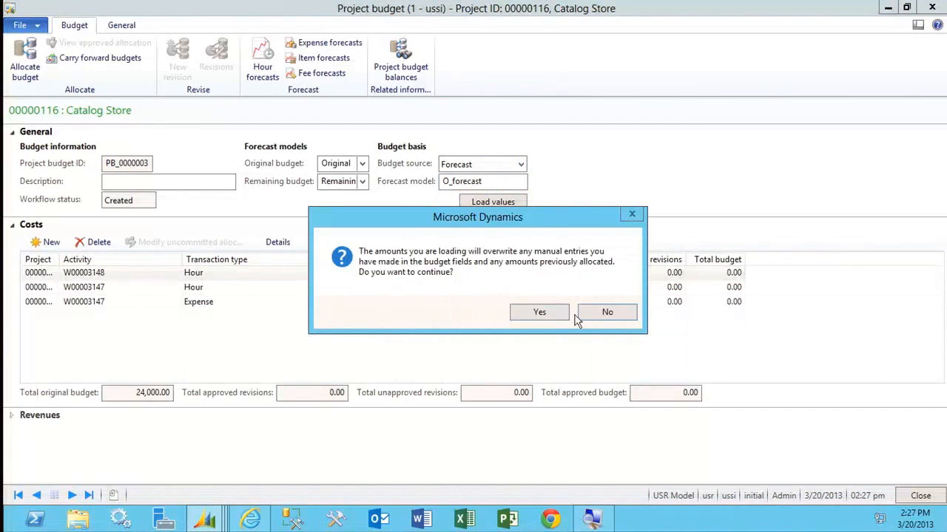
{"action": "left_click", "coordinate": [595, 314]}
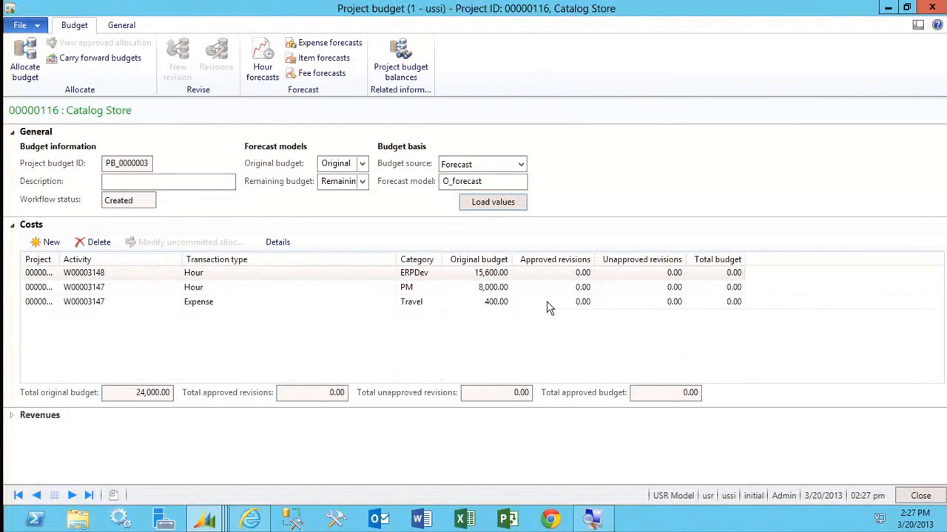
Add a budget cost line with transaction type Item, the category starting with SubCon and an original budget of 5,000.
{"action": "left_click", "coordinate": [46, 242]}
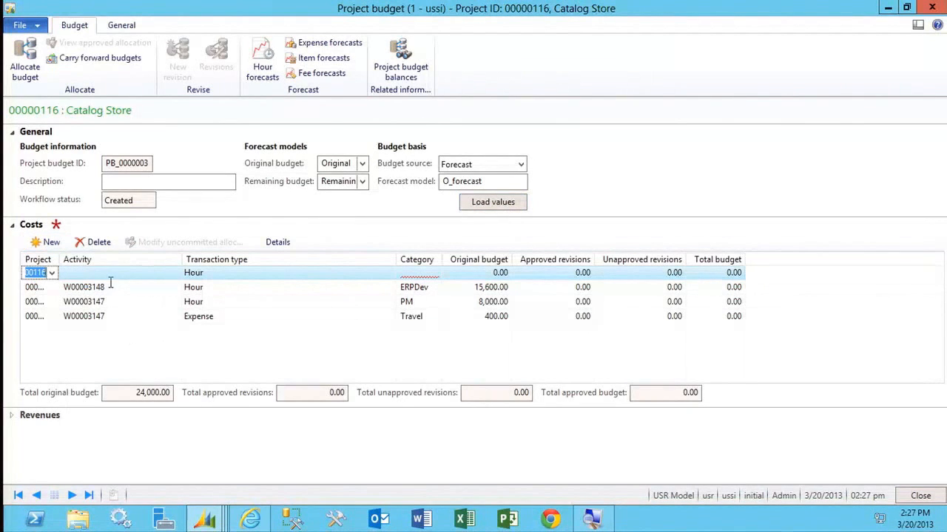
{"action": "left_click", "coordinate": [241, 276]}
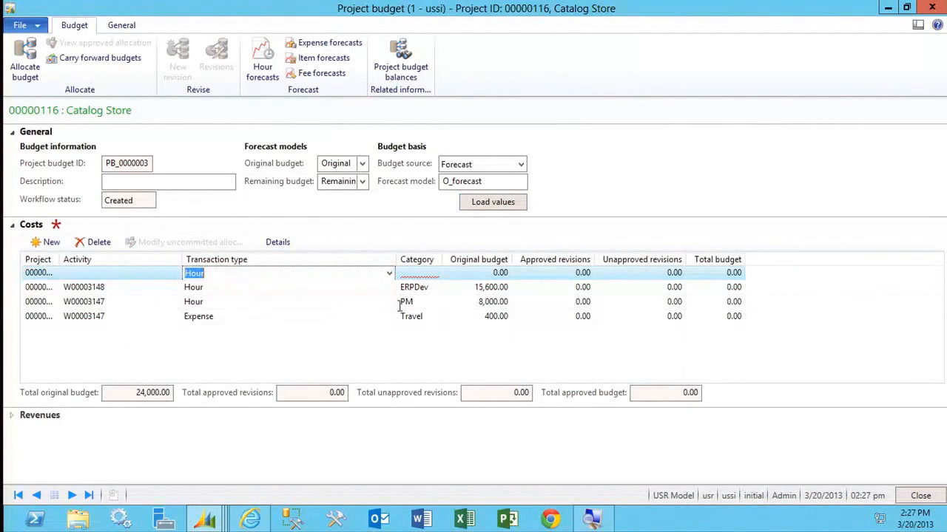
{"action": "left_click", "coordinate": [389, 273]}
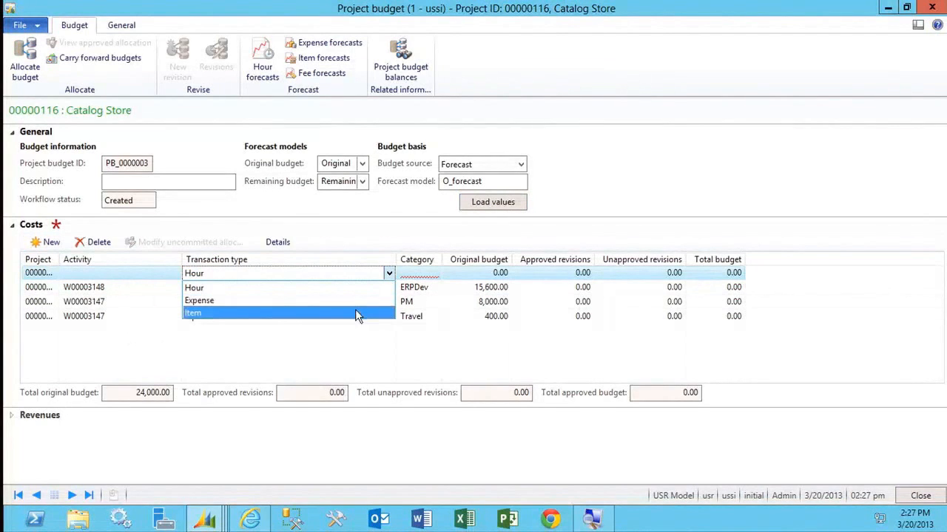
{"action": "left_click", "coordinate": [355, 314]}
{"action": "left_click", "coordinate": [432, 273]}
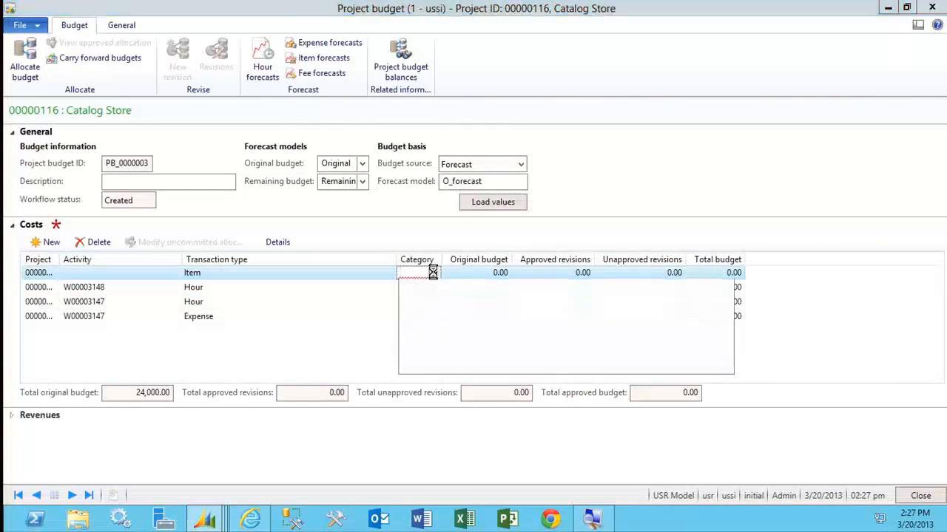
{"action": "left_click", "coordinate": [437, 317]}
{"action": "key", "text": "Tab"}
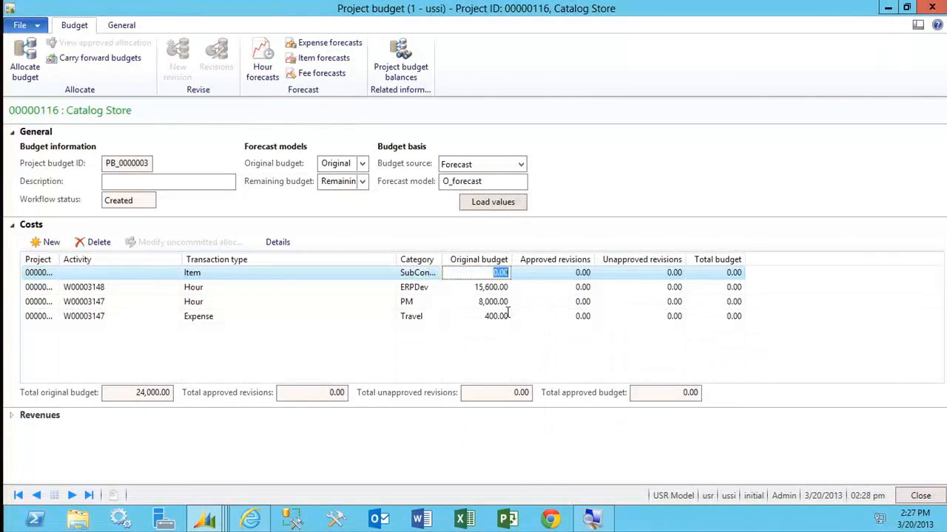
{"action": "type", "text": "5,00"}
{"action": "type", "text": "0"}
{"action": "key", "text": "Tab"}
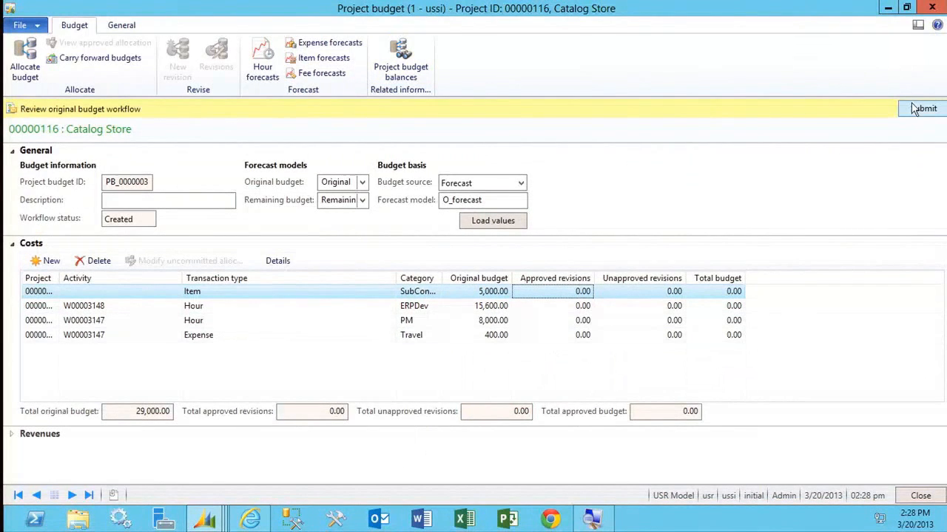
Submit the Catalog Store original budget to its review workflow without a comment and dismiss the resulting information log.
{"action": "left_click", "coordinate": [917, 109]}
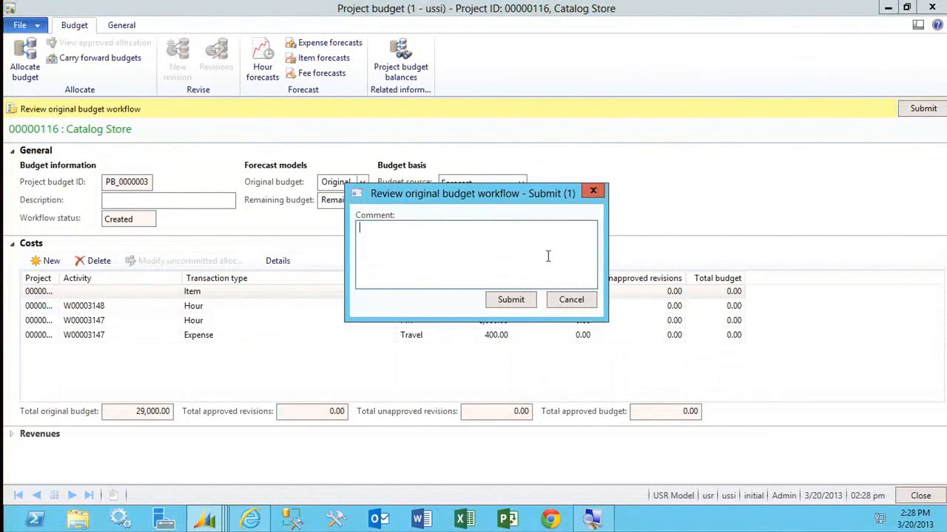
{"action": "left_click", "coordinate": [510, 299]}
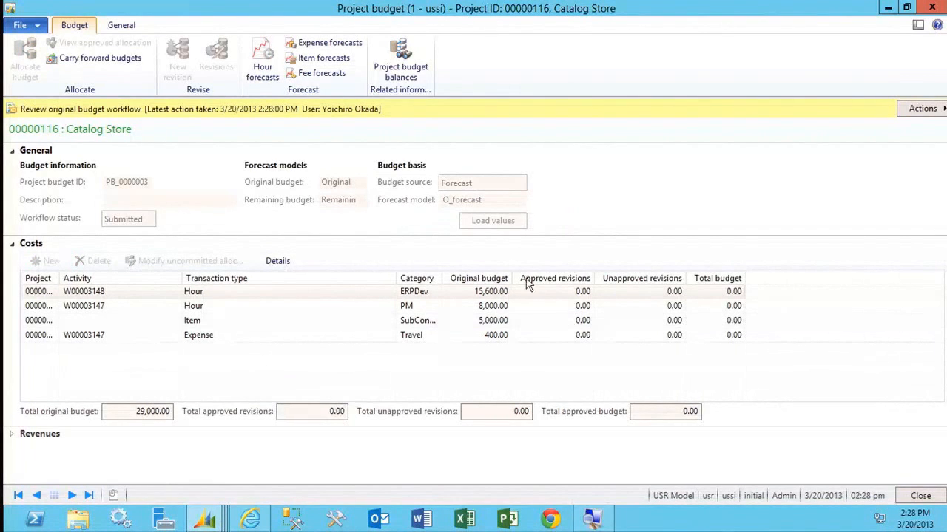
{"action": "left_click", "coordinate": [911, 114]}
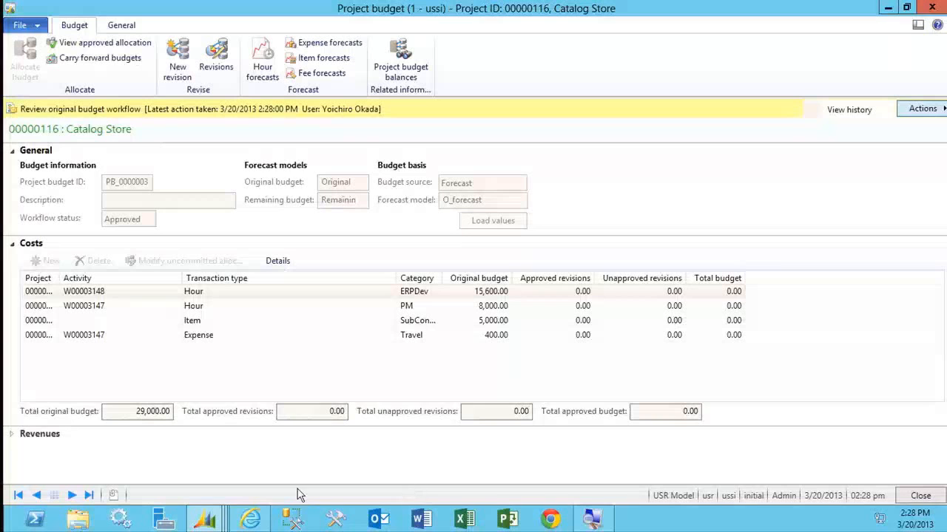
{"action": "left_click", "coordinate": [220, 524]}
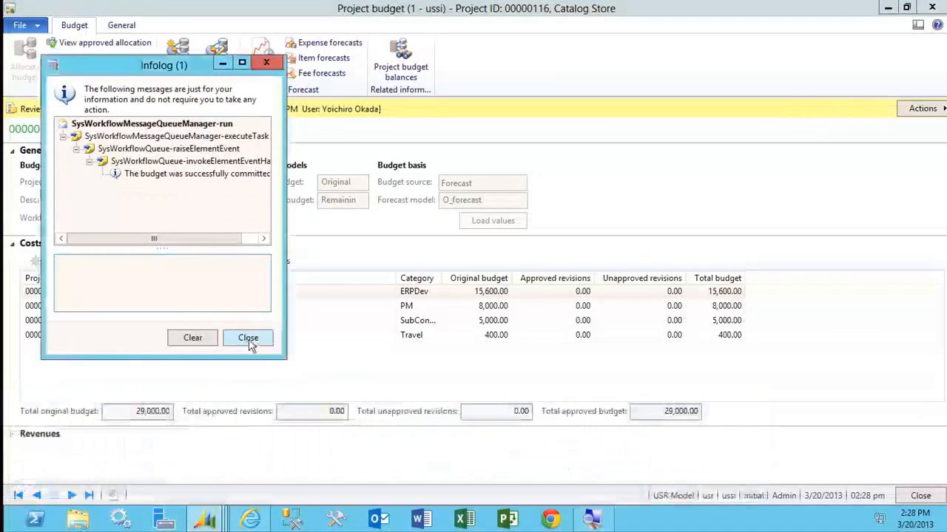
{"action": "left_click", "coordinate": [248, 338]}
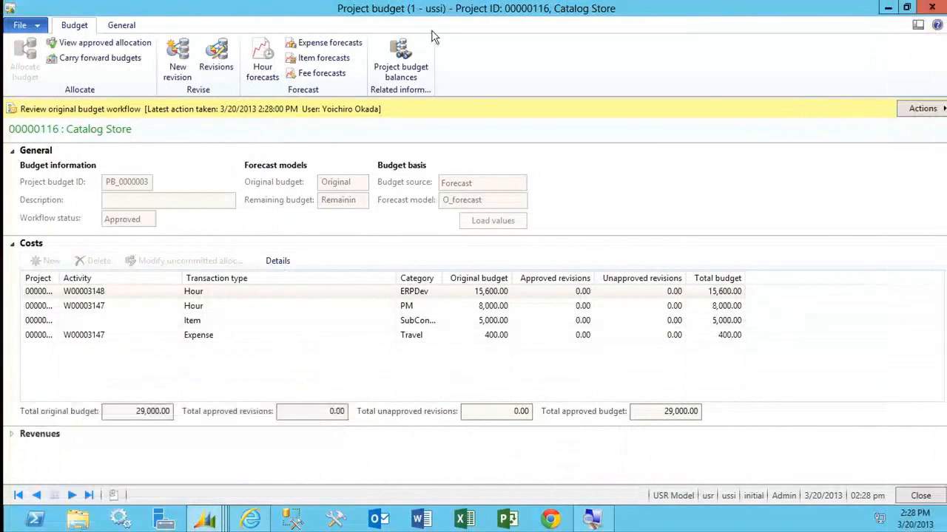
Review the project budget balances for Catalog Store, and close the balances and the project budget.
{"action": "left_click", "coordinate": [415, 65]}
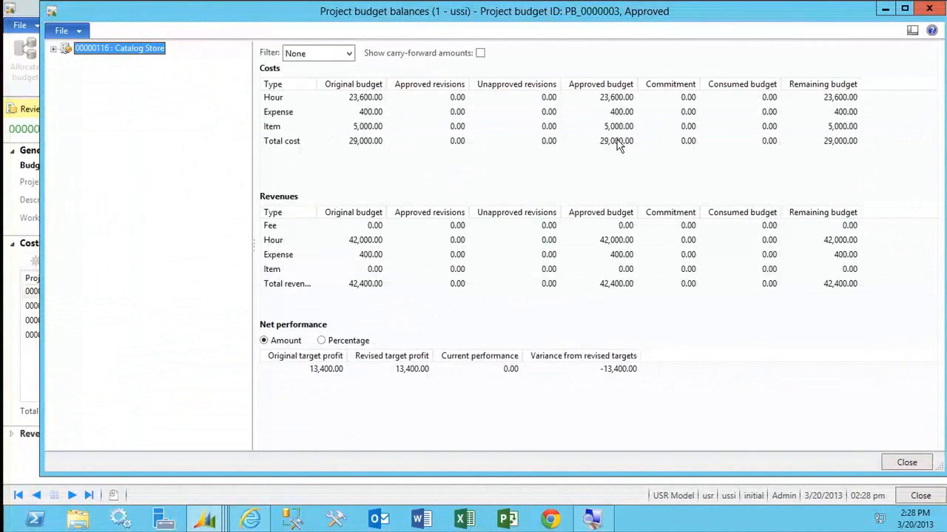
{"action": "left_click", "coordinate": [903, 466]}
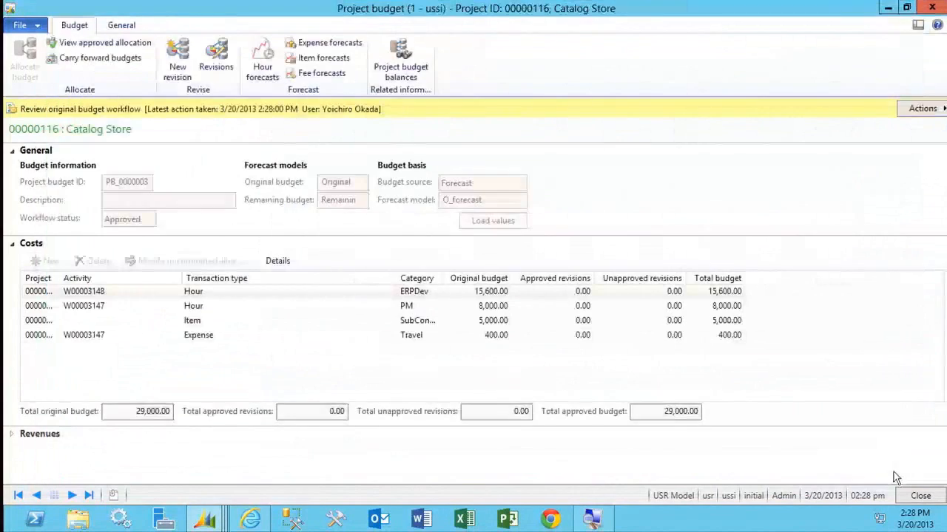
{"action": "left_click", "coordinate": [919, 496]}
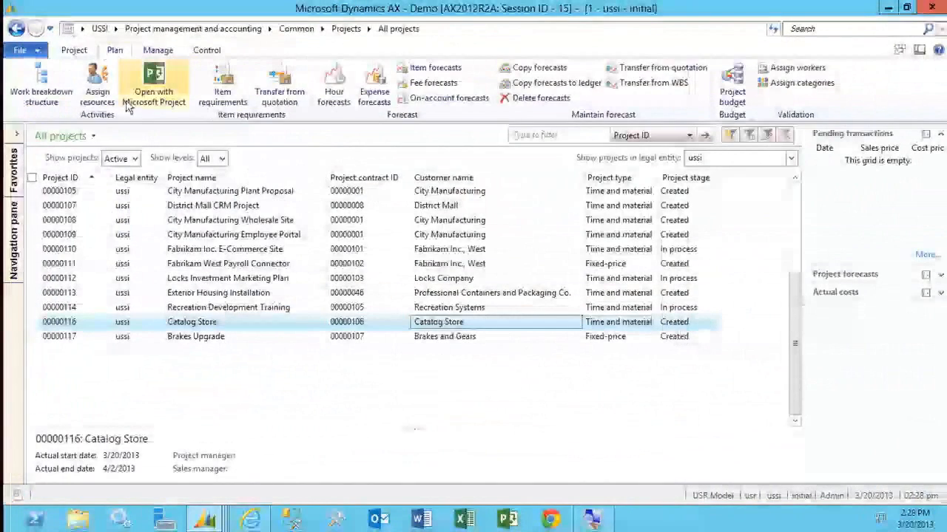
Change the project stage of Catalog Store to In process and accept the status update.
{"action": "left_click", "coordinate": [74, 50]}
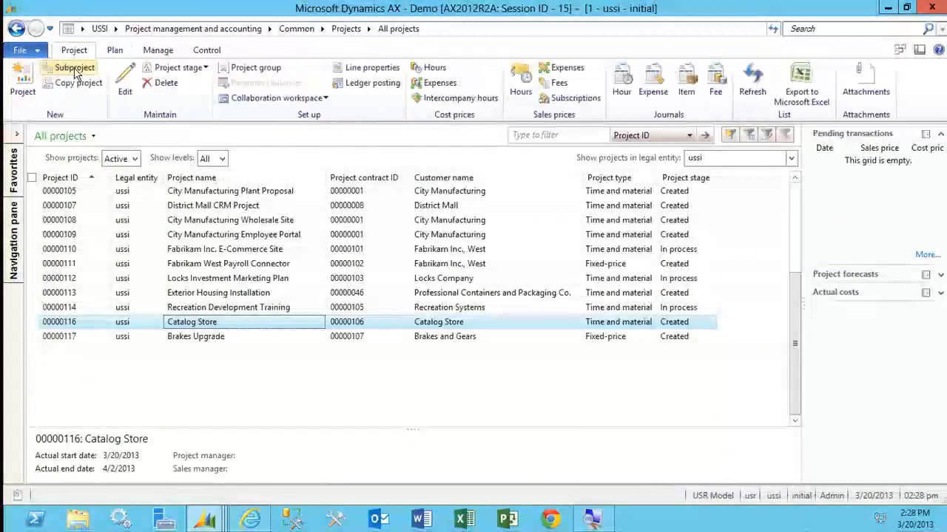
{"action": "left_click", "coordinate": [184, 72]}
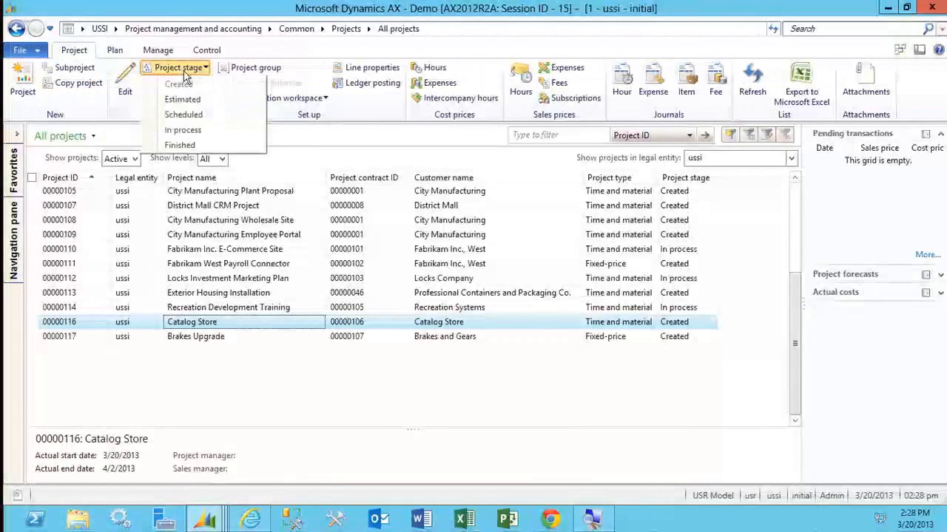
{"action": "left_click", "coordinate": [184, 129]}
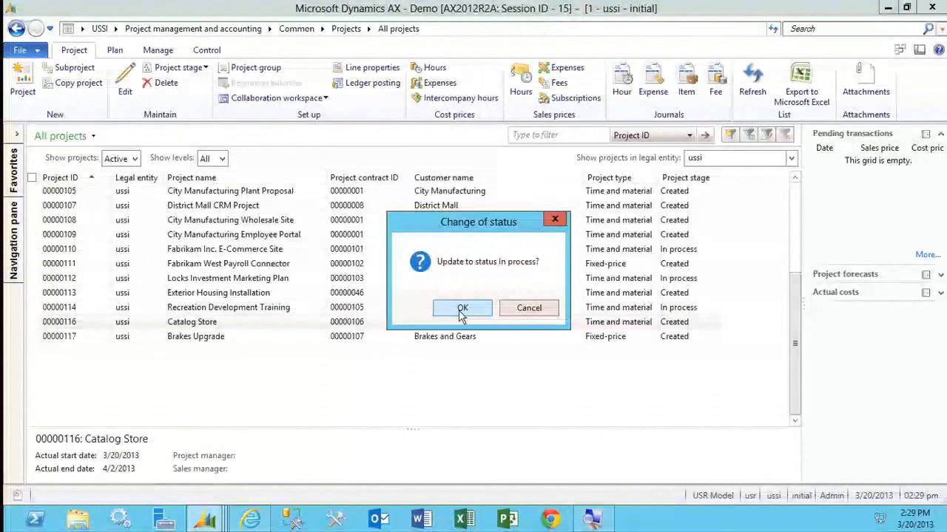
{"action": "left_click", "coordinate": [462, 309]}
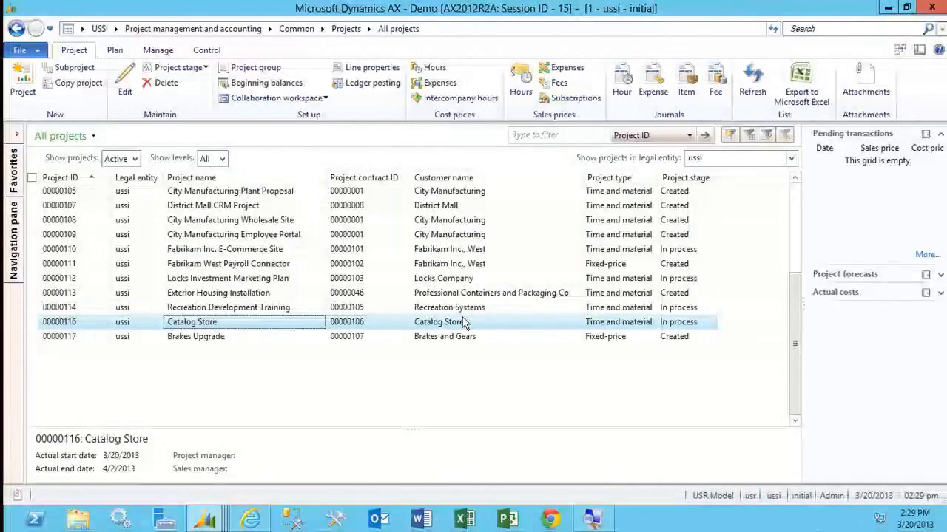
Add Contoso Consulting GB to the legal entities whose projects are shown, alongside Contoso Consulting USA.
{"action": "left_click", "coordinate": [791, 158]}
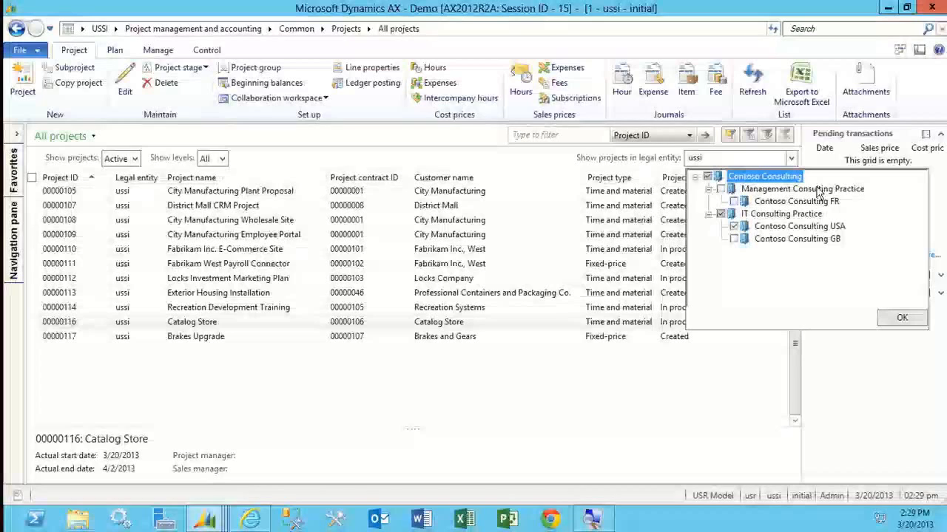
{"action": "left_click", "coordinate": [733, 239]}
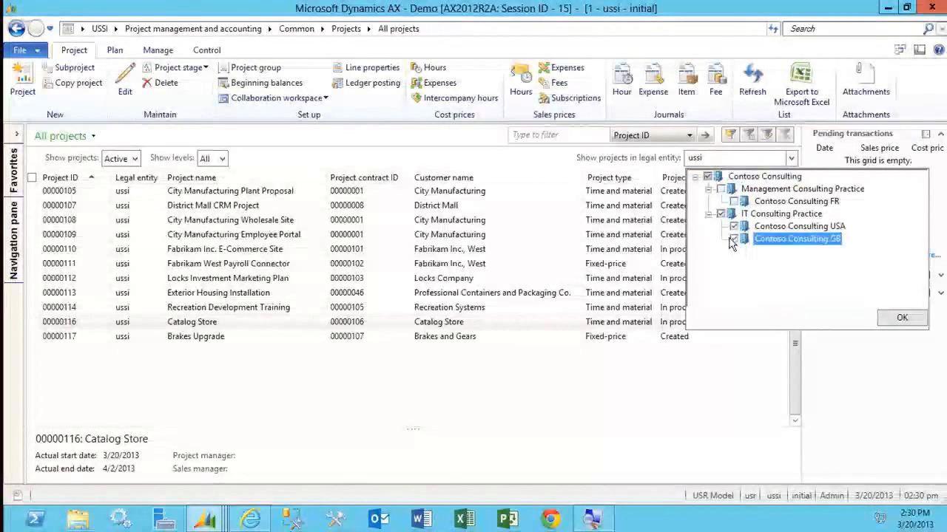
{"action": "left_click", "coordinate": [899, 318]}
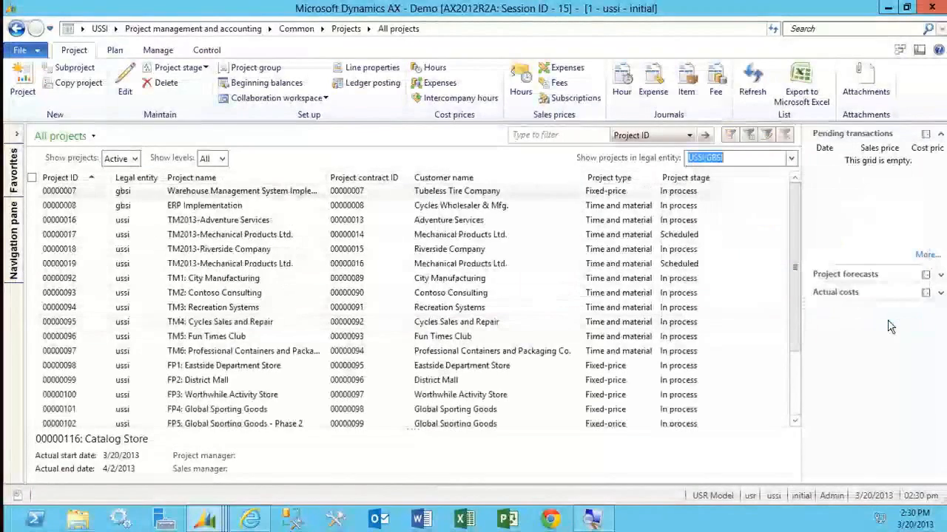
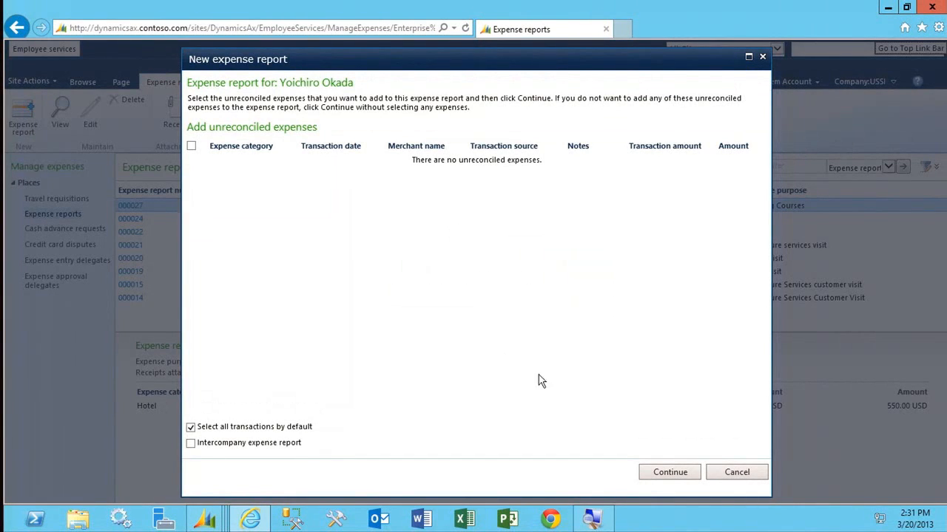
Create an expense report without unreconciled expenses, turn off its intercompany option, and start a new expense line in the Flight category.
{"action": "left_click", "coordinate": [666, 478]}
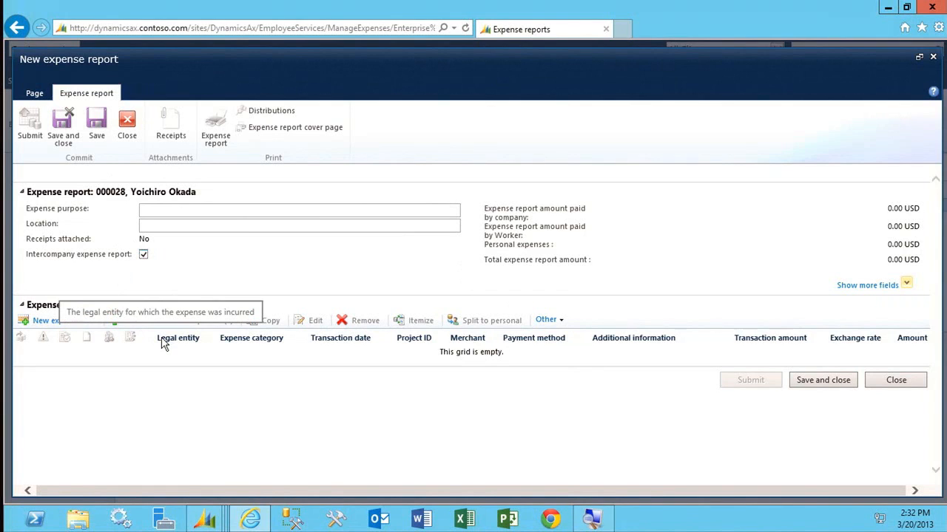
{"action": "left_click", "coordinate": [143, 254]}
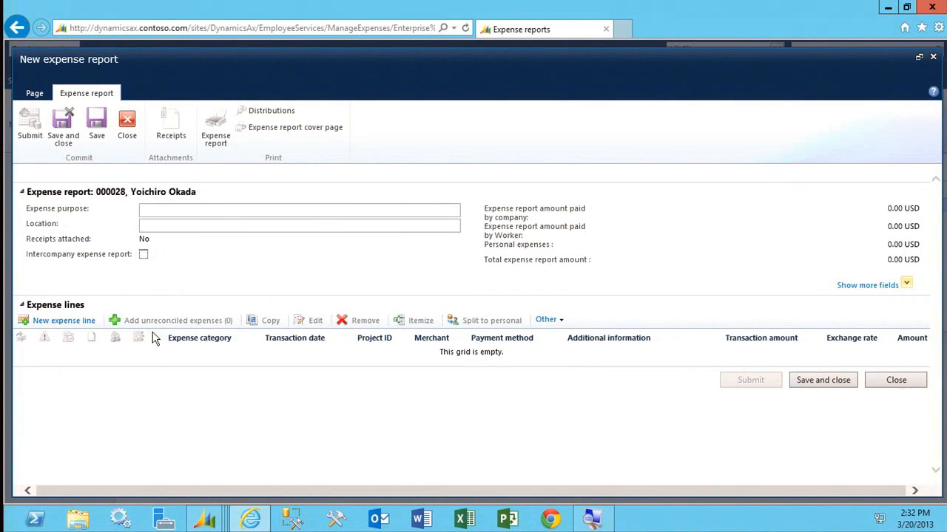
{"action": "left_click", "coordinate": [77, 324]}
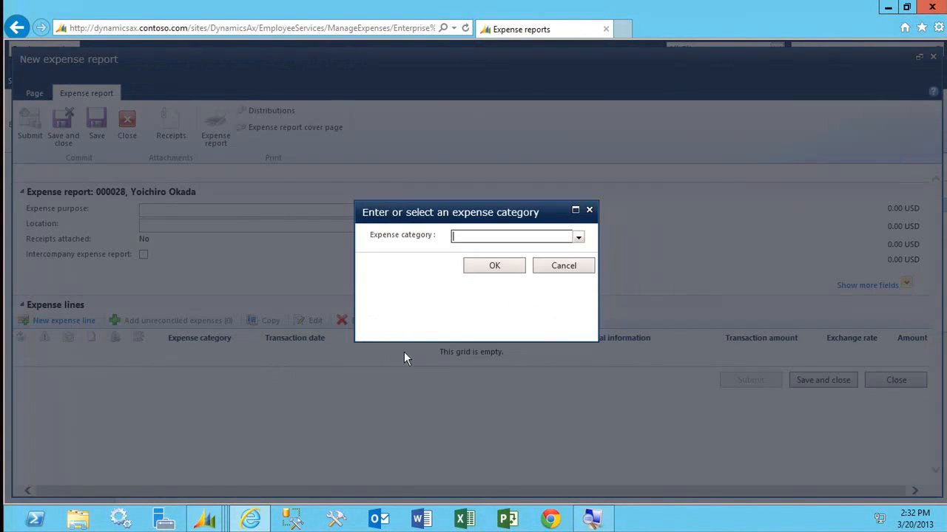
{"action": "left_click", "coordinate": [578, 237]}
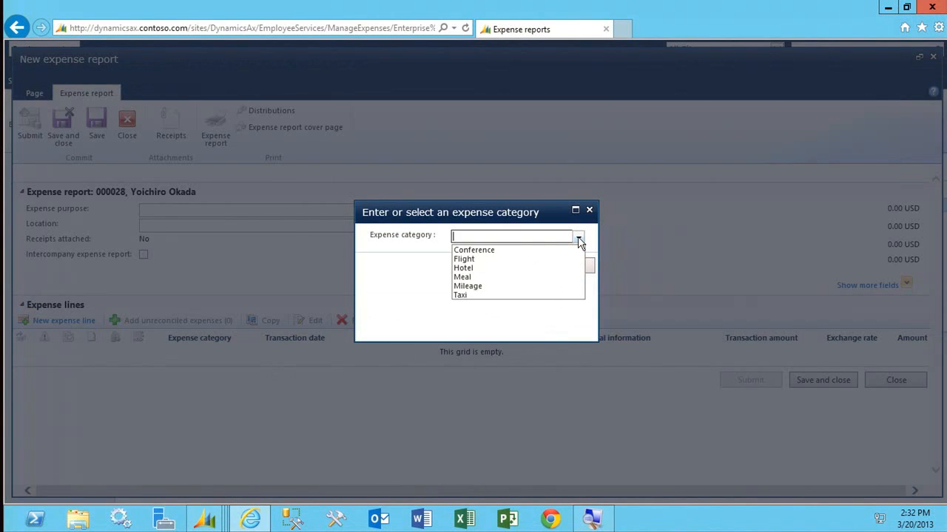
{"action": "left_click", "coordinate": [483, 268]}
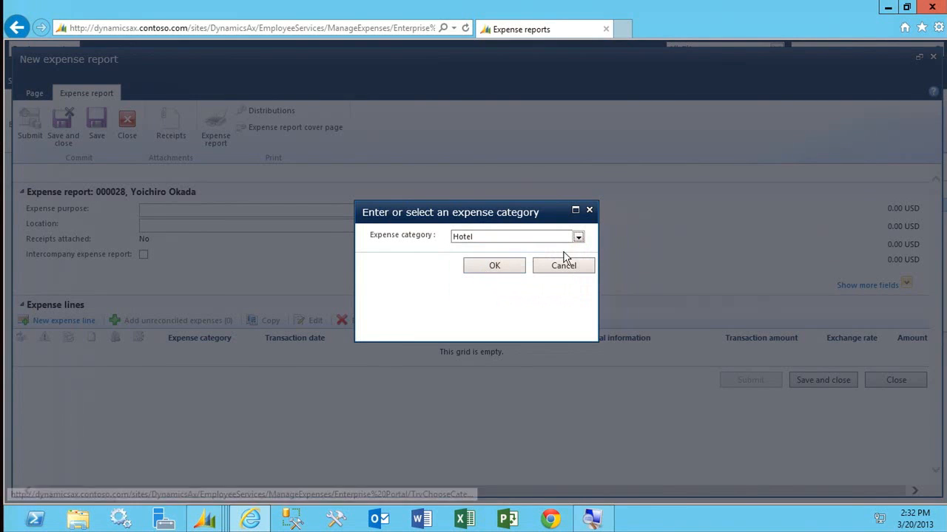
{"action": "left_click", "coordinate": [578, 237]}
{"action": "left_click", "coordinate": [525, 264]}
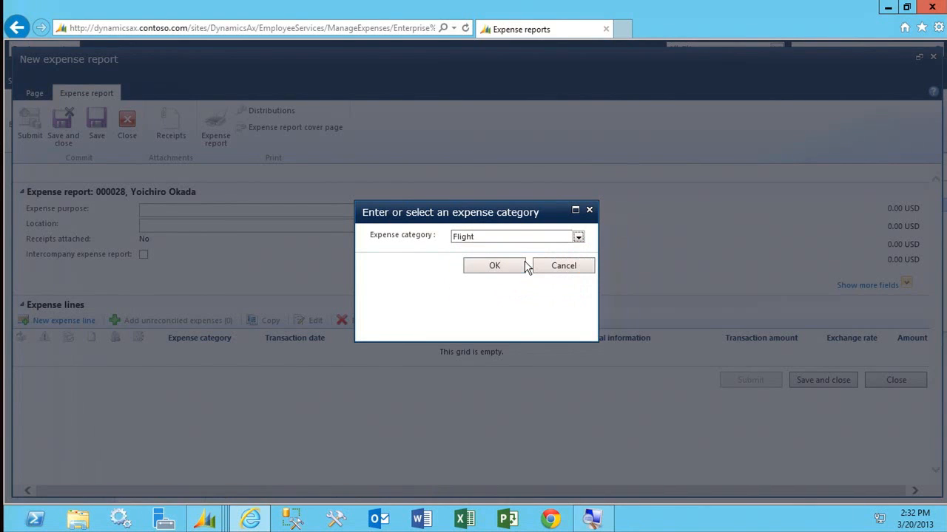
{"action": "left_click", "coordinate": [493, 265]}
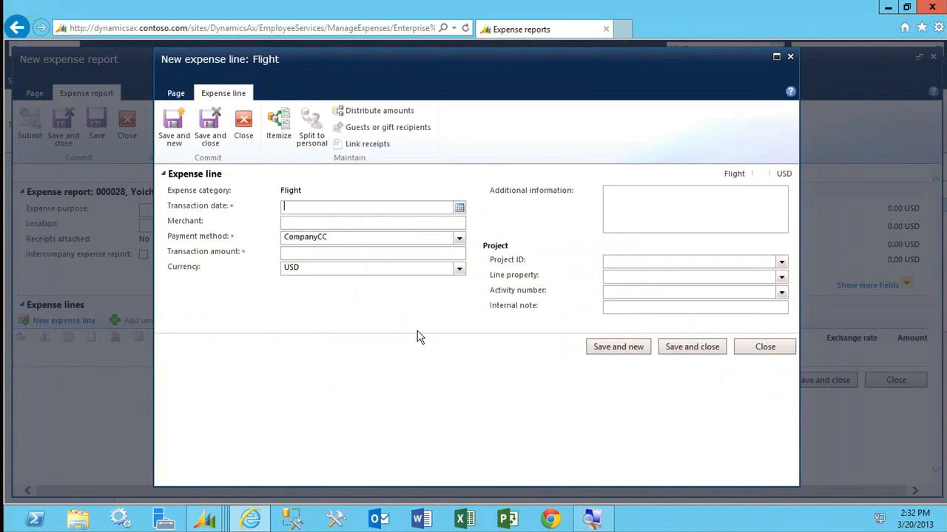
Fill in the Flight expense line with transaction date 3/19/2013, merchant Convergence and transaction amount 300.
{"action": "left_click", "coordinate": [459, 207]}
{"action": "left_click", "coordinate": [384, 299]}
{"action": "left_click", "coordinate": [328, 224]}
{"action": "type", "text": "Convergence"}
{"action": "key", "text": "Tab"}
{"action": "key", "text": "Tab"}
{"action": "type", "text": "300"}
{"action": "key", "text": "Tab"}
Assign the Flight expense line to project 00000116 Catalog Store without an activity number, and save and close the line.
{"action": "left_click", "coordinate": [781, 265]}
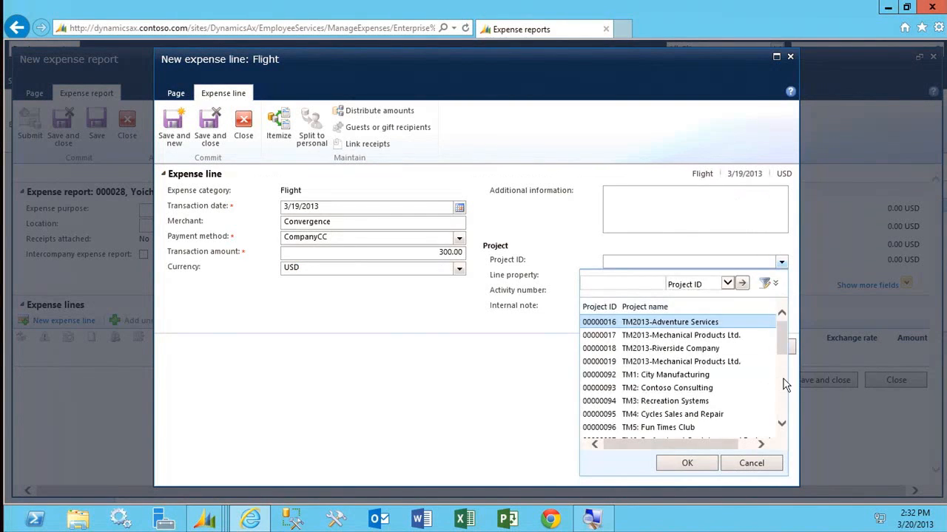
{"action": "scroll", "coordinate": [784, 392], "scroll_direction": "down", "scroll_amount": 7}
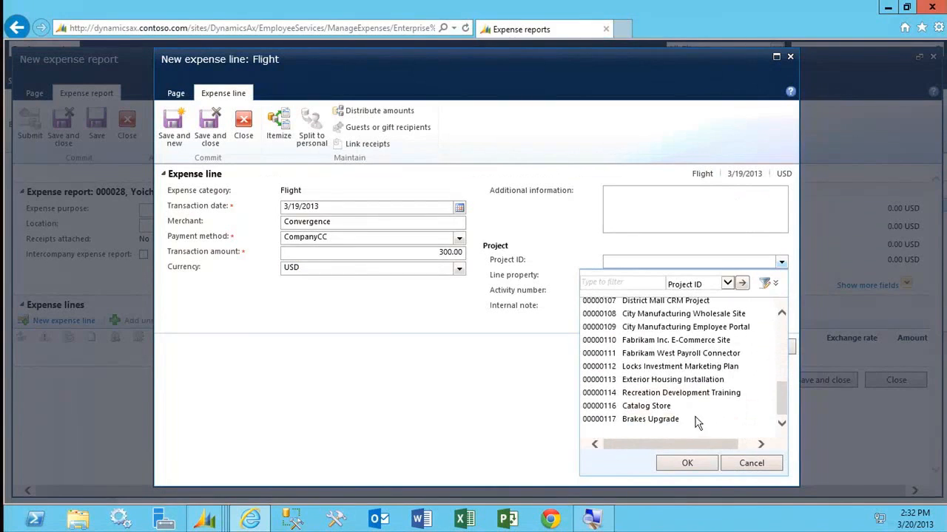
{"action": "left_click", "coordinate": [690, 409]}
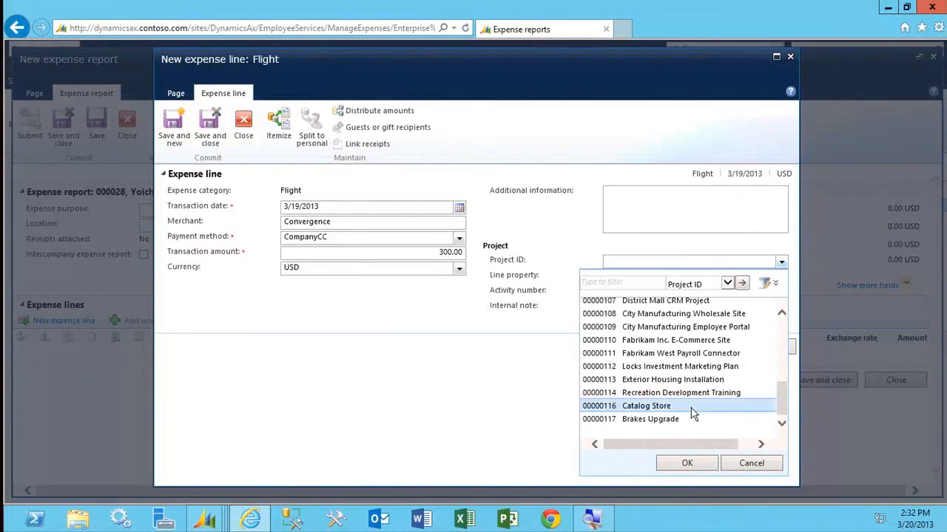
{"action": "left_click", "coordinate": [687, 463]}
{"action": "left_click", "coordinate": [637, 291]}
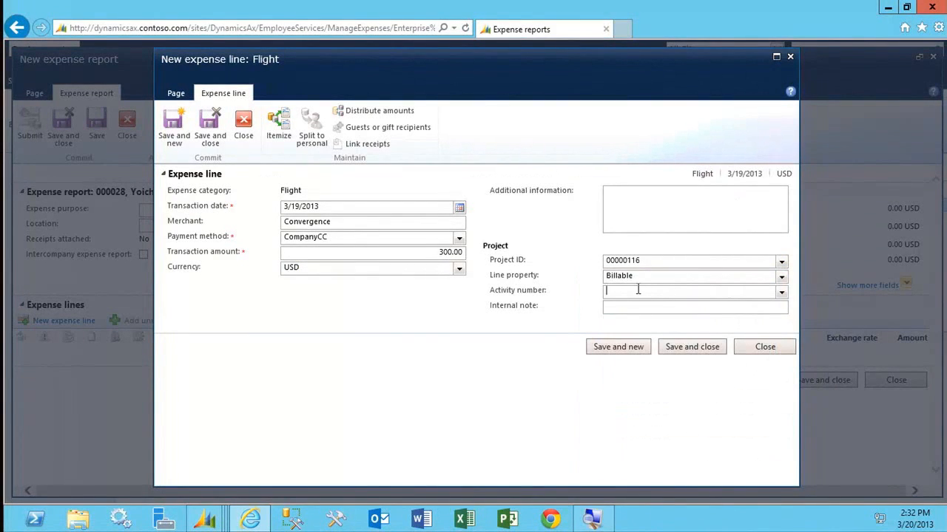
{"action": "left_click", "coordinate": [673, 349]}
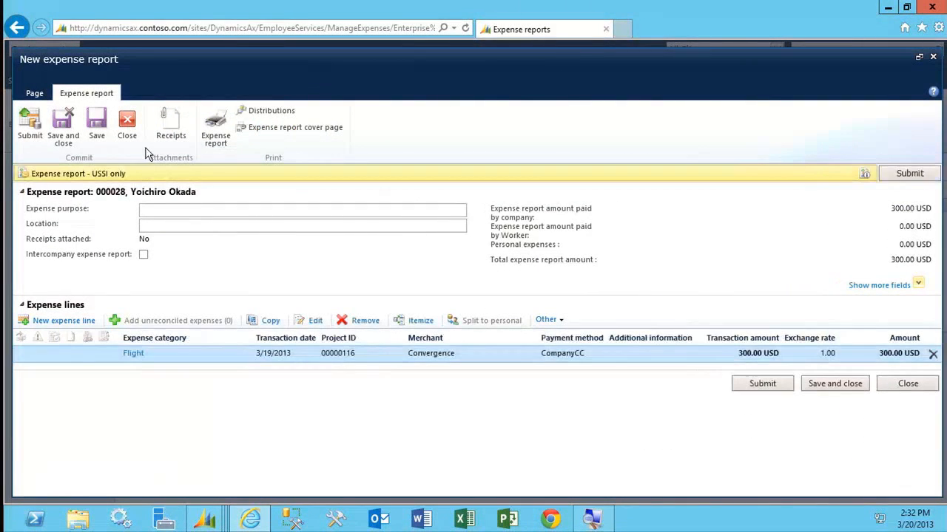
Submit the expense report to its workflow without a comment, and check the submitted report's available workflow actions.
{"action": "left_click", "coordinate": [913, 175]}
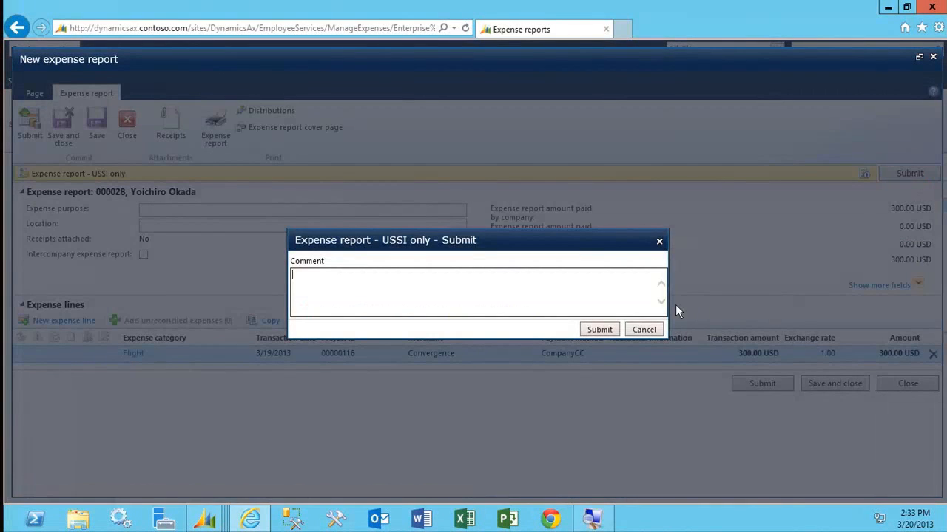
{"action": "left_click", "coordinate": [605, 330]}
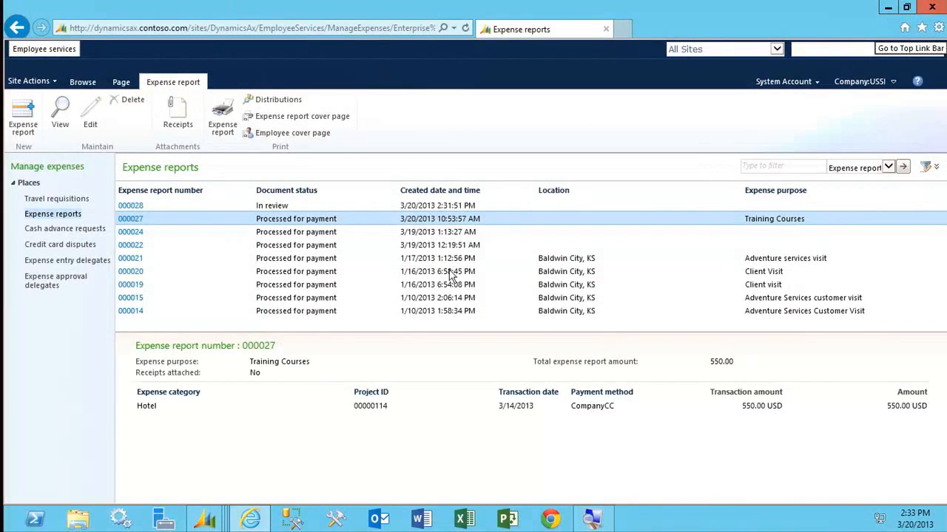
{"action": "left_click", "coordinate": [133, 207]}
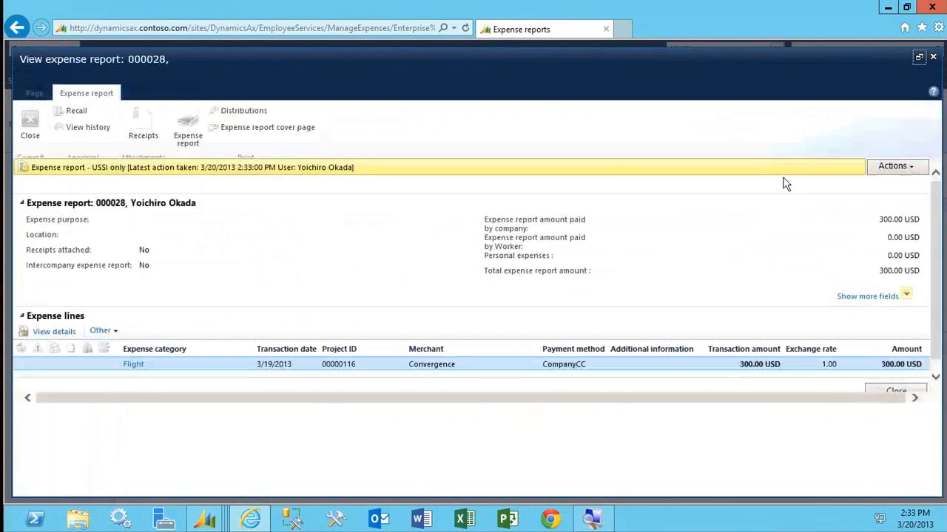
{"action": "left_click", "coordinate": [890, 172]}
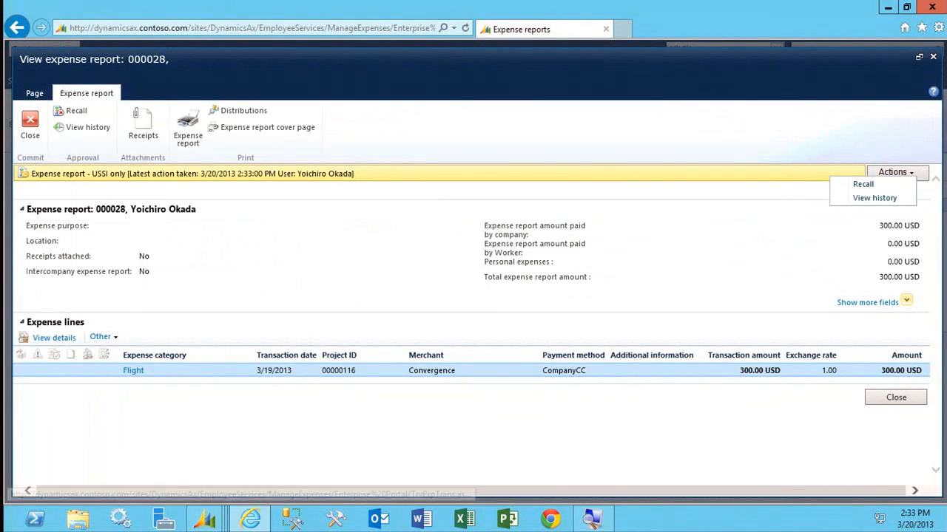
{"action": "left_click", "coordinate": [931, 56]}
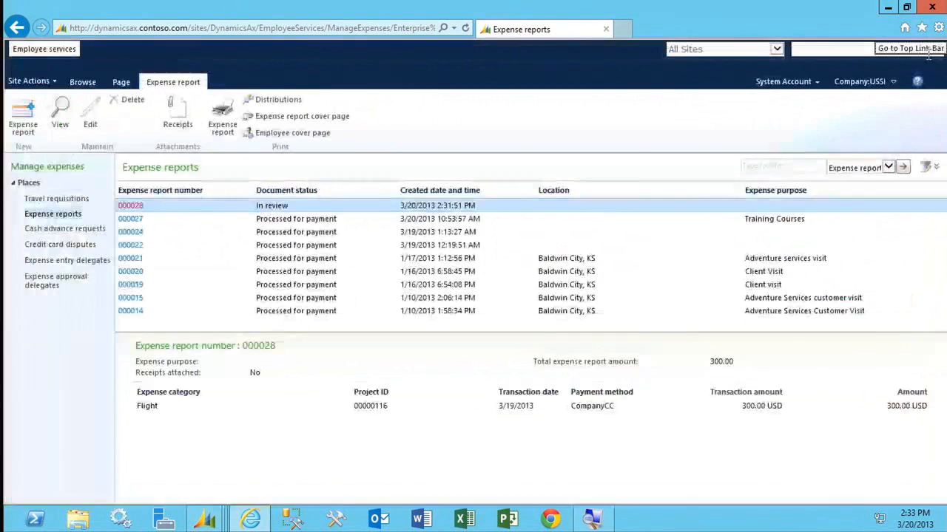
Go to the employee timesheets and create a timesheet dated 3/20/2013 for the third worker listed.
{"action": "left_click", "coordinate": [68, 49]}
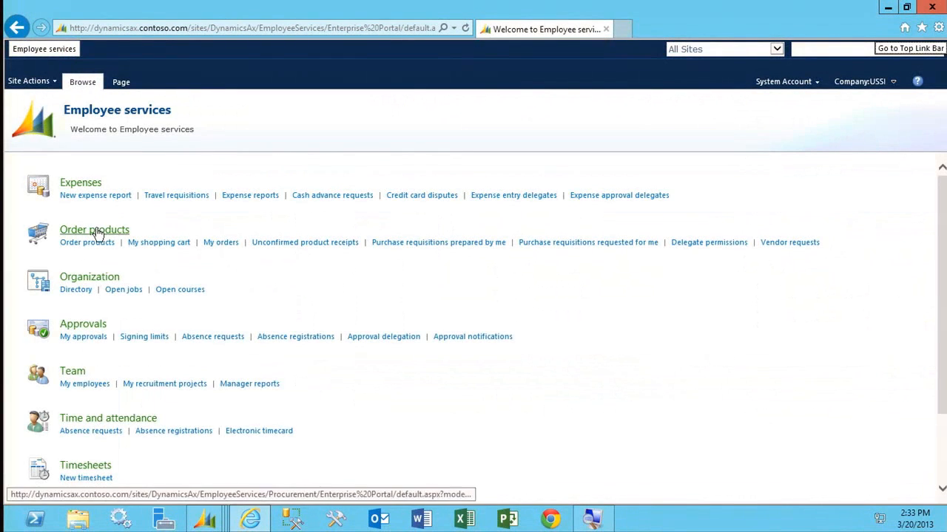
{"action": "scroll", "coordinate": [76, 381], "scroll_direction": "down", "scroll_amount": 3}
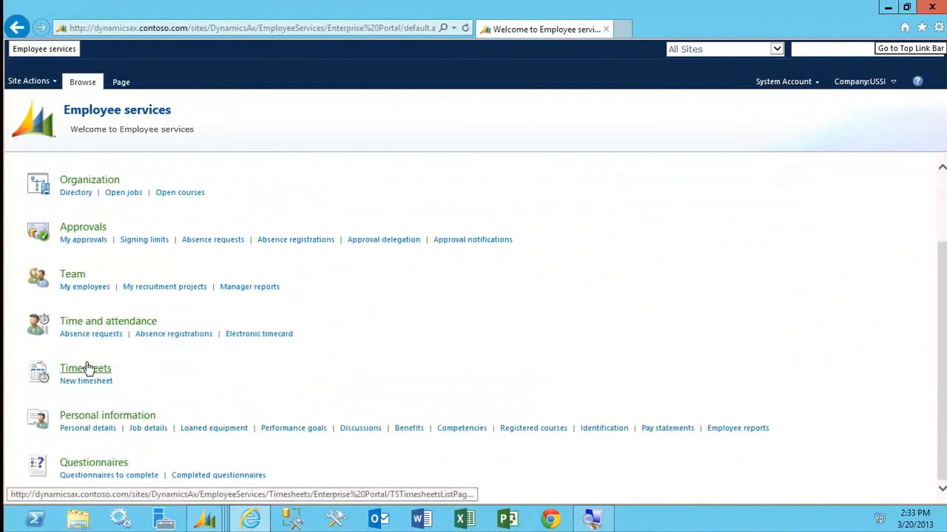
{"action": "left_click", "coordinate": [85, 368]}
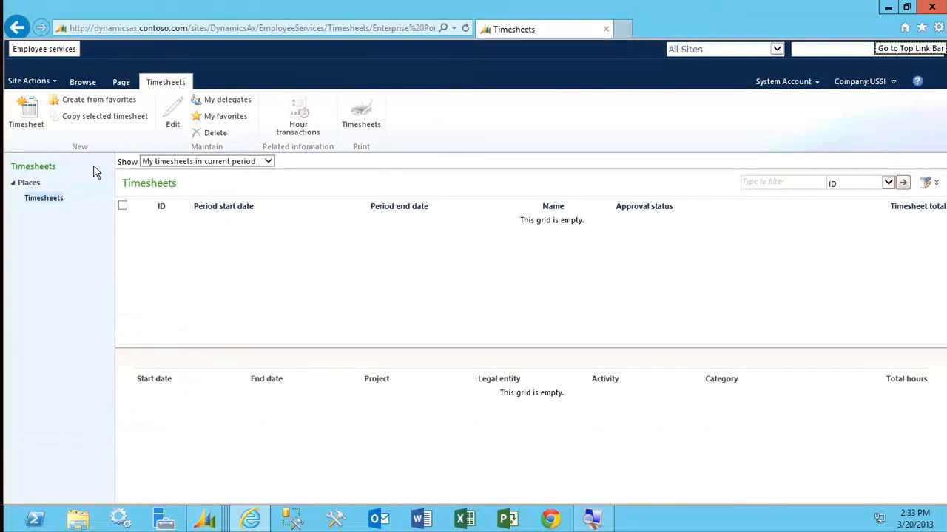
{"action": "left_click", "coordinate": [27, 118]}
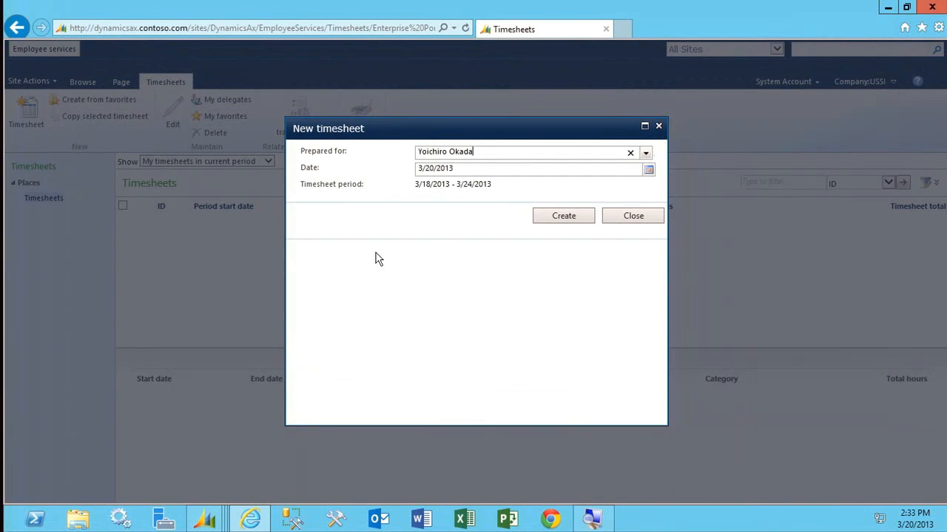
{"action": "left_click", "coordinate": [645, 153]}
{"action": "left_click", "coordinate": [568, 213]}
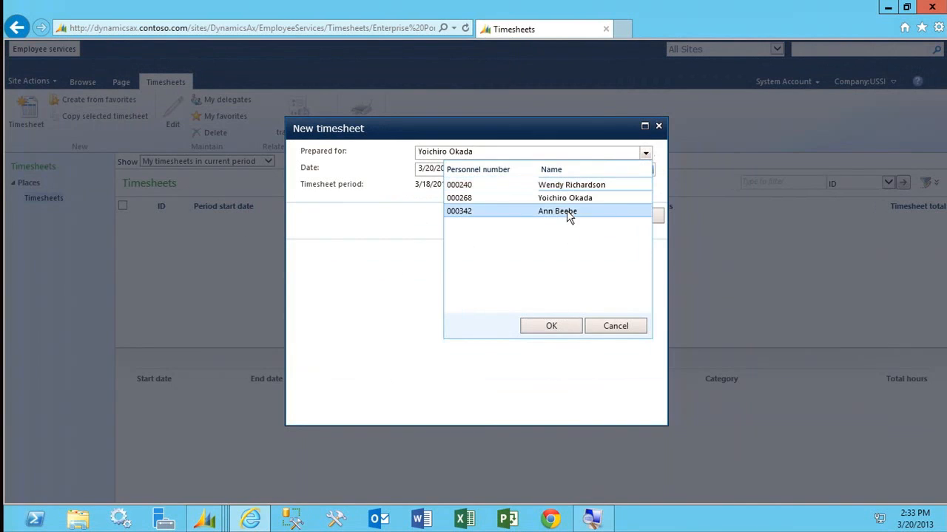
{"action": "left_click", "coordinate": [551, 326]}
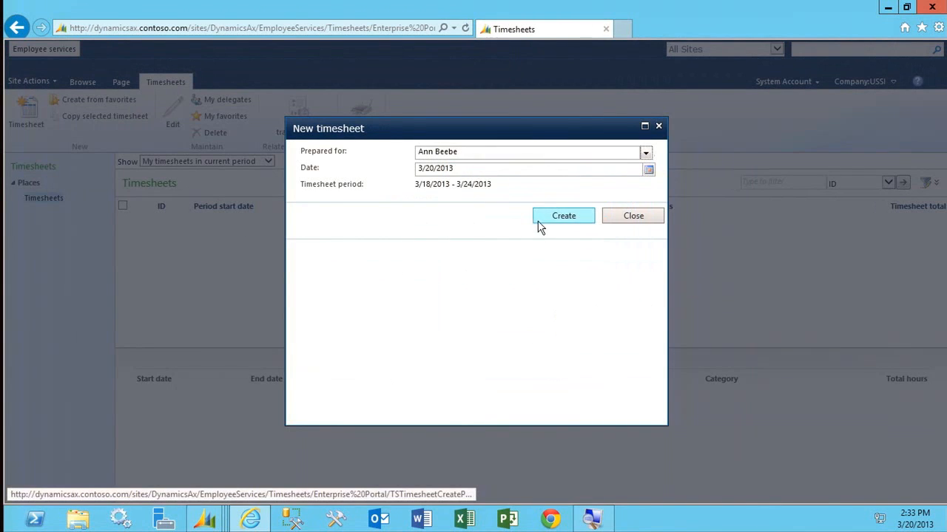
{"action": "left_click", "coordinate": [562, 215]}
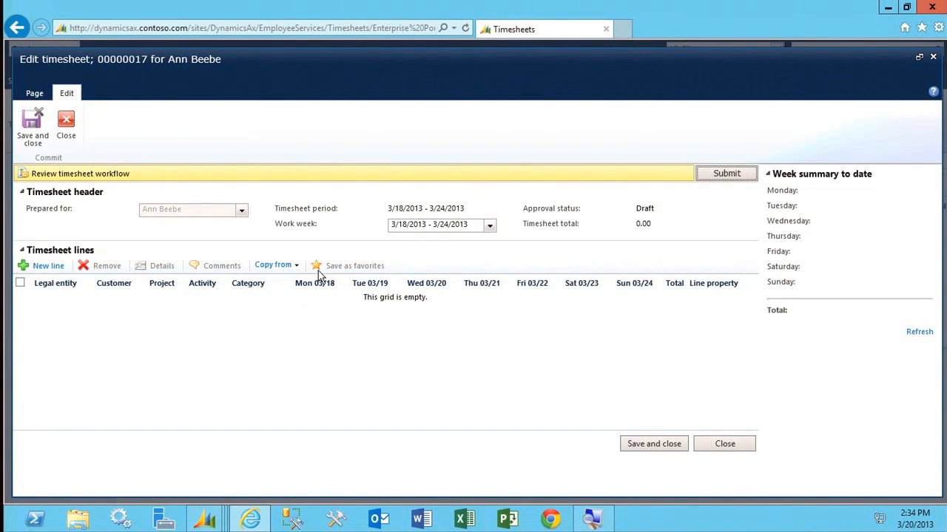
Create the timesheet line from the worker's Catalog Store assignment and enter 8 hours for each day from Monday 03/18 through Friday 03/22.
{"action": "left_click", "coordinate": [274, 268]}
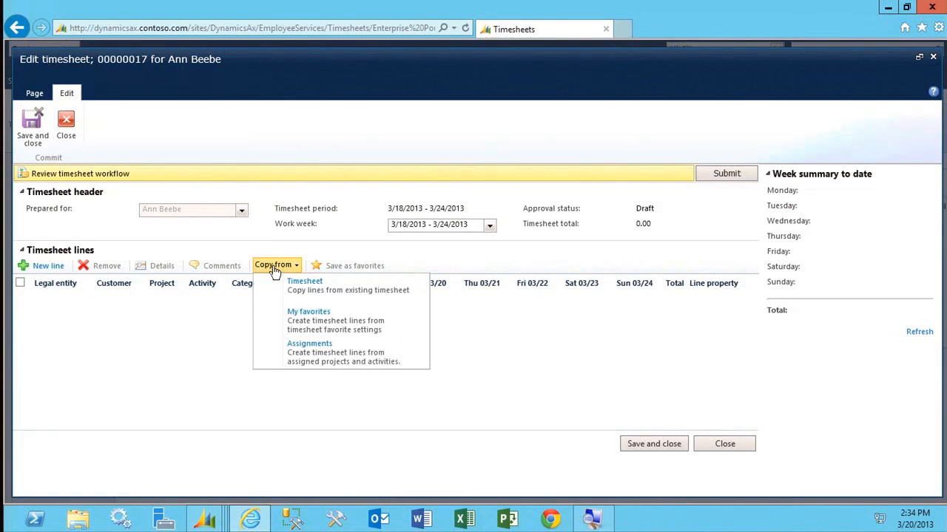
{"action": "left_click", "coordinate": [334, 354]}
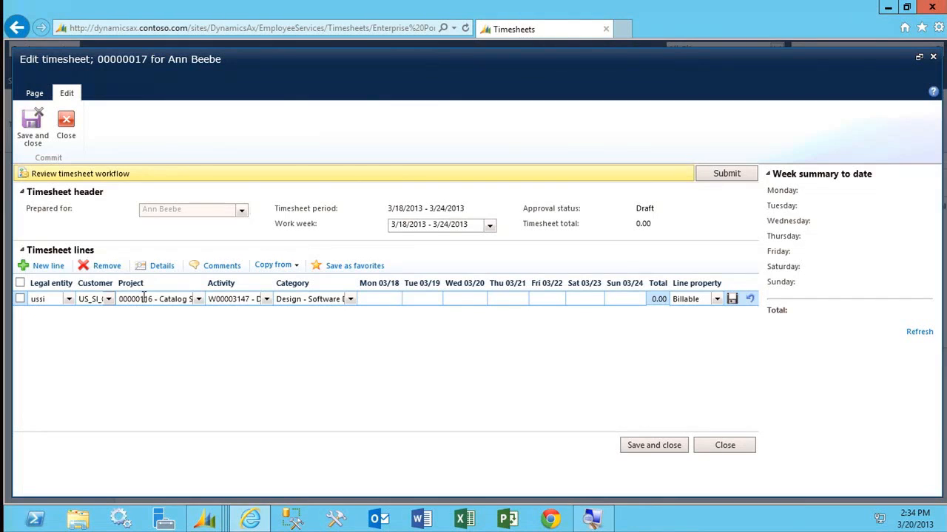
{"action": "left_click", "coordinate": [372, 296]}
{"action": "type", "text": "8"}
{"action": "key", "text": "Tab"}
{"action": "type", "text": "8"}
{"action": "left_click", "coordinate": [481, 298]}
{"action": "type", "text": "8"}
{"action": "left_click", "coordinate": [504, 299]}
{"action": "type", "text": "8"}
Add a second timesheet line for legal entity GBSI and project 00000008 ERP Implementation.
{"action": "left_click", "coordinate": [60, 268]}
{"action": "left_click", "coordinate": [74, 318]}
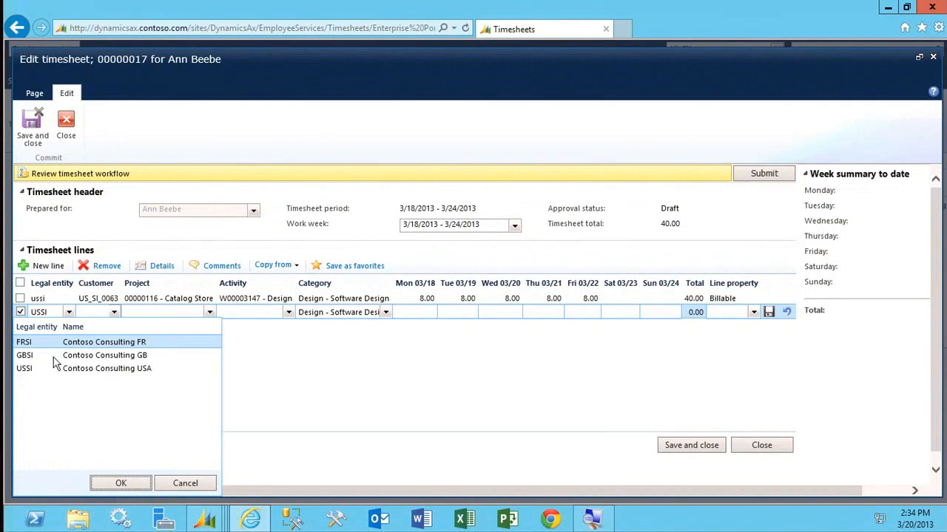
{"action": "left_click", "coordinate": [54, 357]}
{"action": "left_click", "coordinate": [122, 485]}
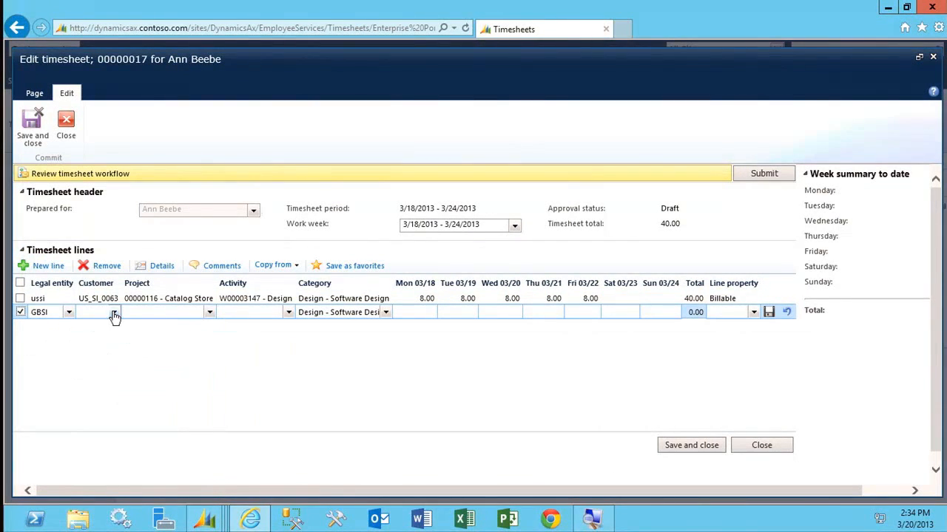
{"action": "left_click", "coordinate": [209, 312]}
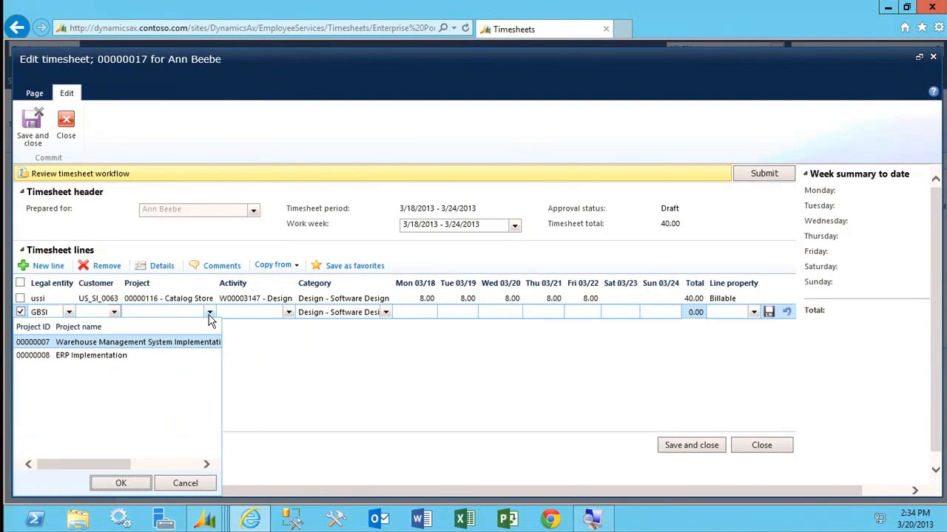
{"action": "left_click", "coordinate": [77, 357]}
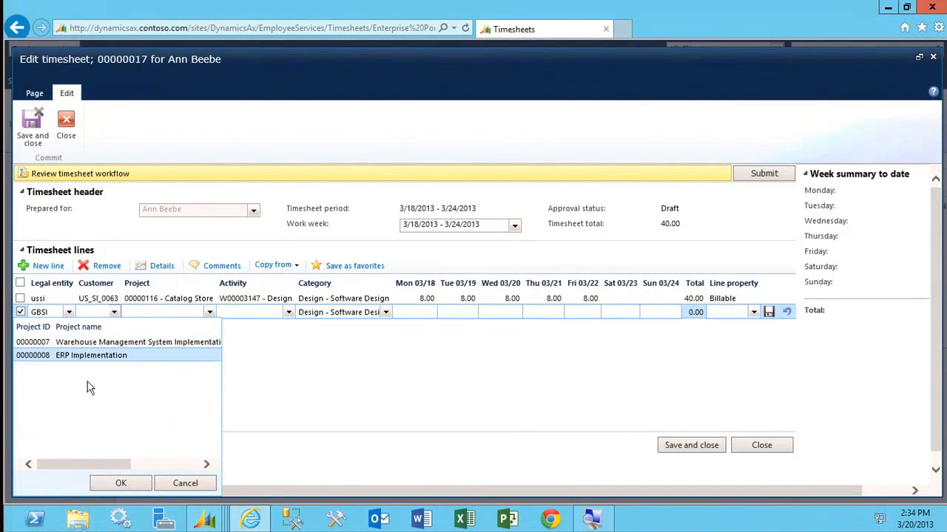
{"action": "left_click", "coordinate": [121, 483]}
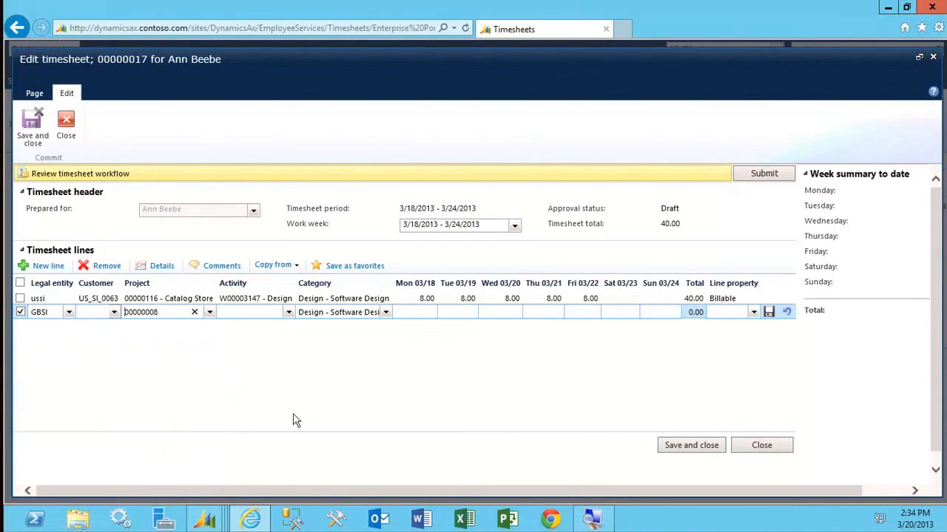
Enter 8 hours on Tuesday 03/19 for the ERP Implementation line, set its line property to Billable, and save the line.
{"action": "left_click", "coordinate": [447, 316]}
{"action": "type", "text": "8"}
{"action": "left_click", "coordinate": [754, 313]}
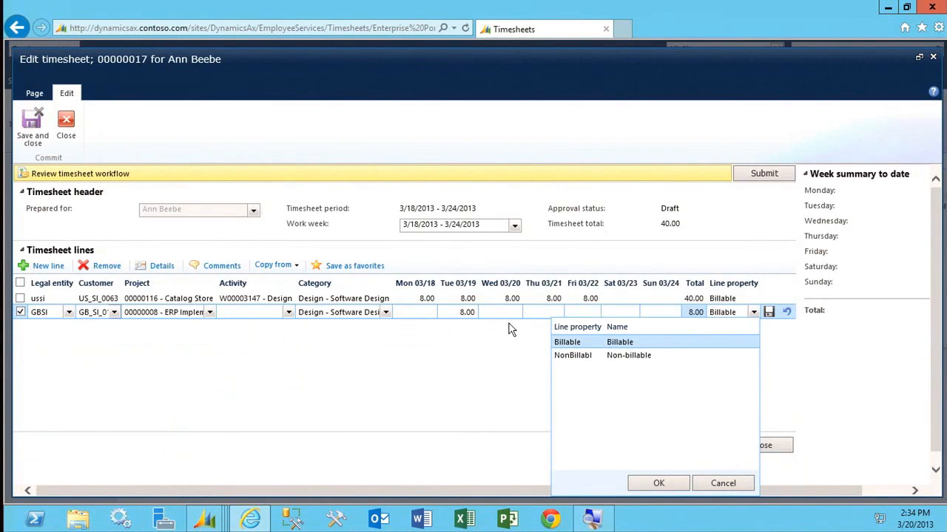
{"action": "left_click", "coordinate": [658, 484]}
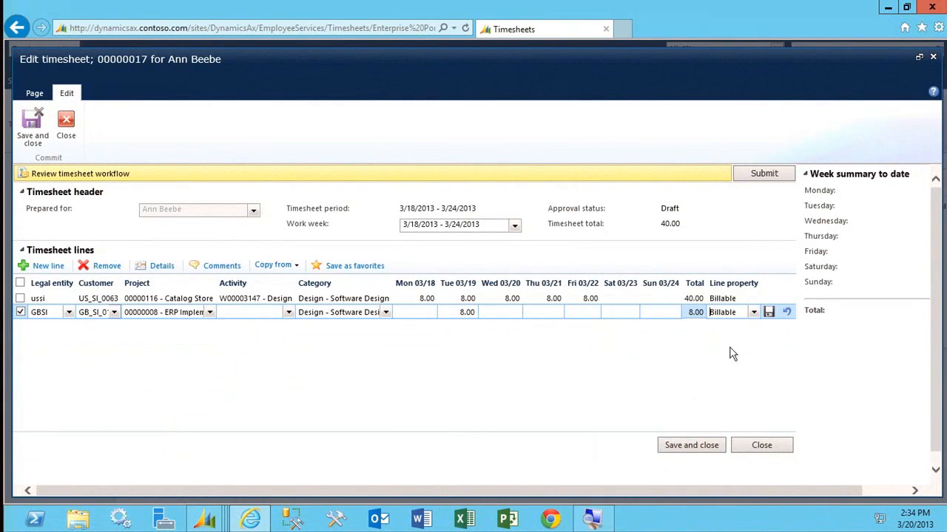
{"action": "left_click", "coordinate": [768, 313]}
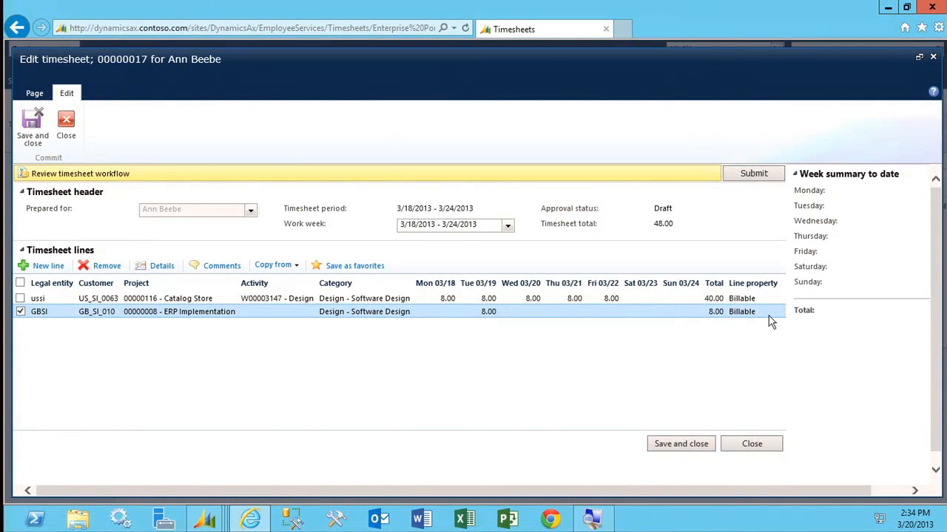
Submit the timesheet to the review workflow without a comment.
{"action": "left_click", "coordinate": [754, 181]}
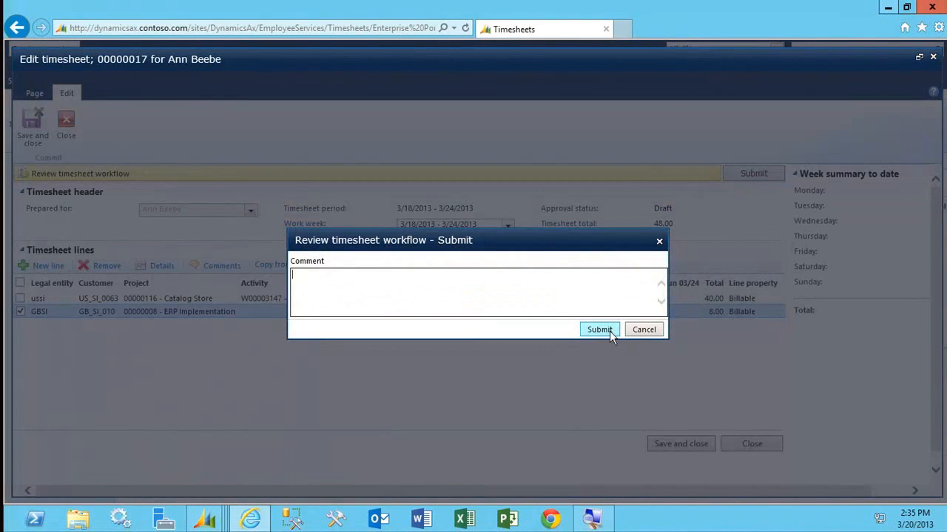
{"action": "left_click", "coordinate": [609, 330]}
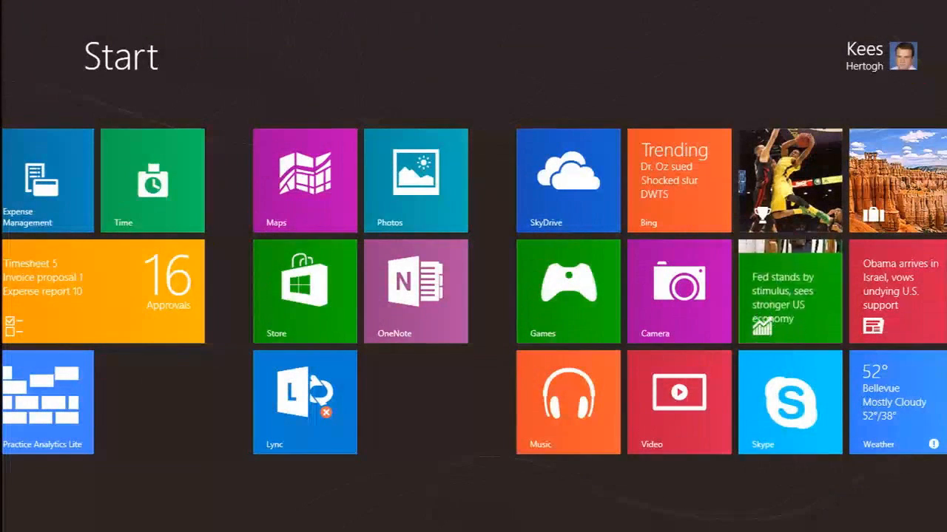
Switch to the Time app and open the draft timesheet for Mon, 11th Mar - Sun, 17th Mar.
{"action": "scroll", "coordinate": [474, 291], "scroll_direction": "left", "scroll_amount": 3}
{"action": "scroll", "coordinate": [473, 291], "scroll_direction": "left", "scroll_amount": 3}
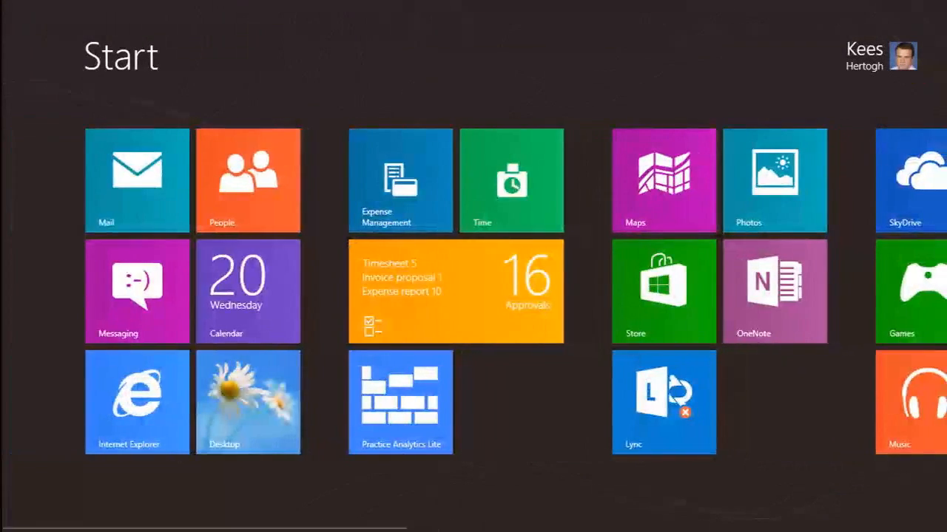
{"action": "left_click", "coordinate": [512, 181]}
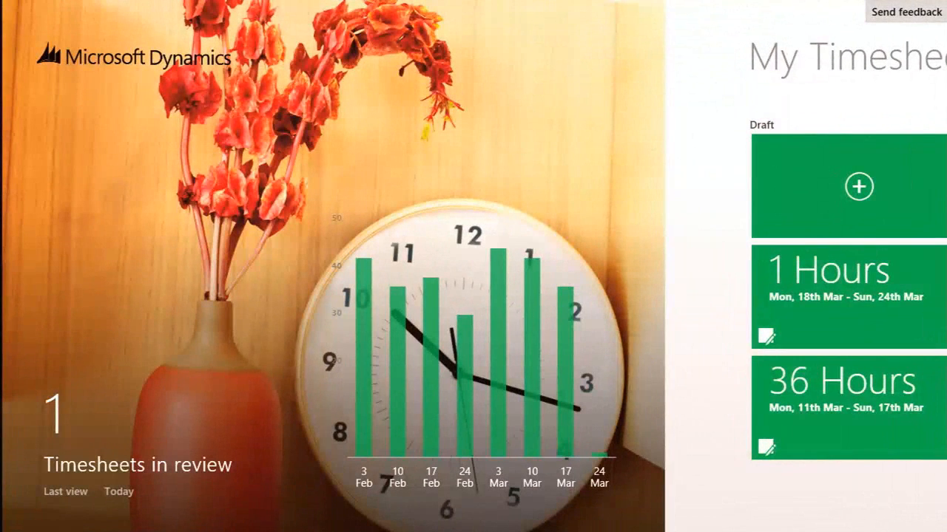
{"action": "scroll", "coordinate": [474, 291], "scroll_direction": "right", "scroll_amount": 3}
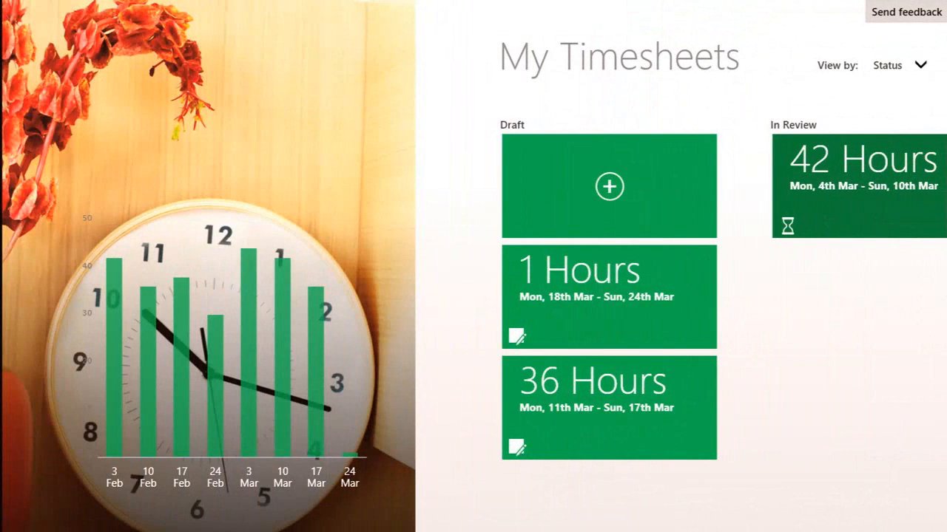
{"action": "left_click", "coordinate": [609, 408]}
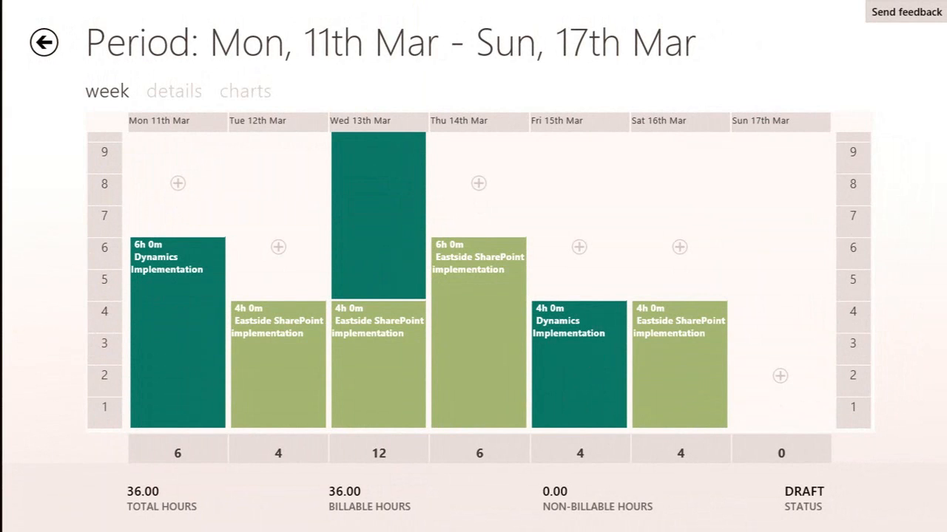
Create a 6-hour time entry on Friday 3/15/2013 for the Contoso Consulting Partnership project.
{"action": "scroll", "coordinate": [479, 281], "scroll_direction": "up", "scroll_amount": 3}
{"action": "scroll", "coordinate": [479, 281], "scroll_direction": "down", "scroll_amount": 3}
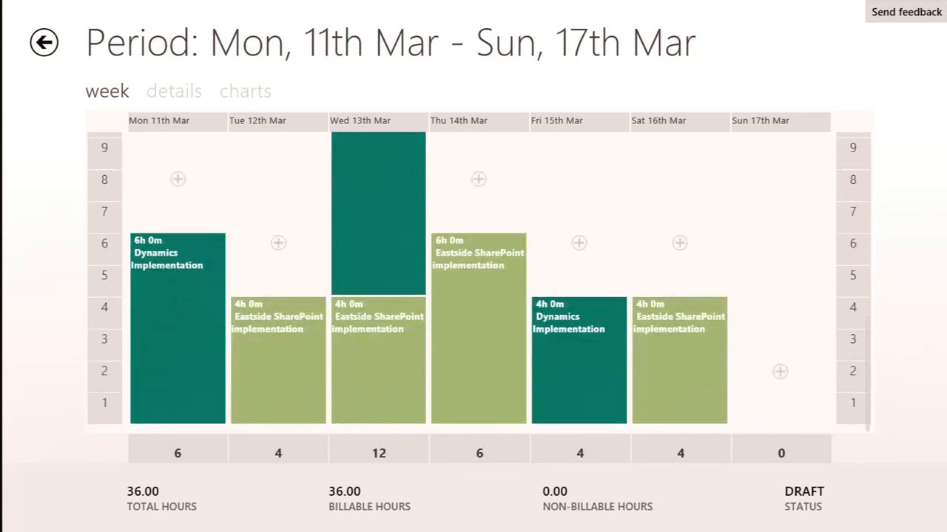
{"action": "left_click", "coordinate": [579, 246]}
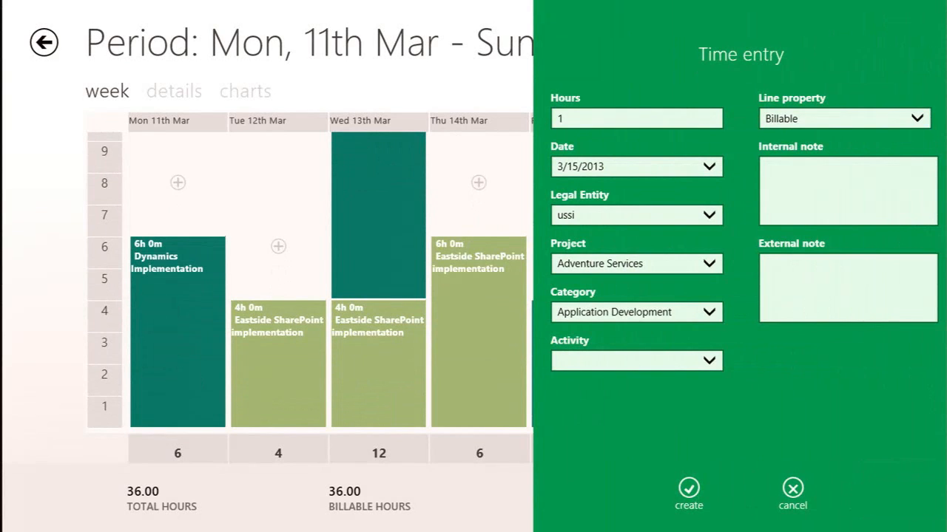
{"action": "left_click", "coordinate": [557, 130]}
{"action": "key", "text": "BackSpace"}
{"action": "type", "text": "6"}
{"action": "key", "text": "Tab"}
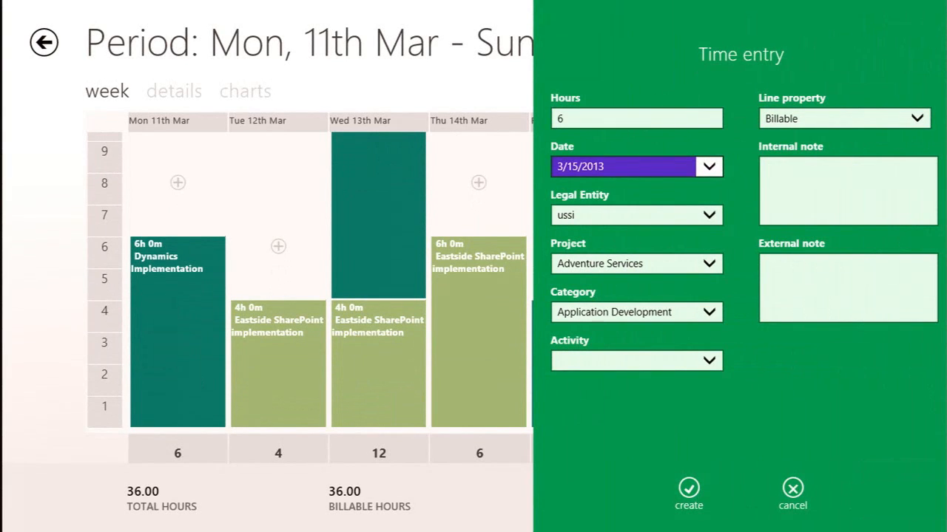
{"action": "left_click", "coordinate": [707, 265]}
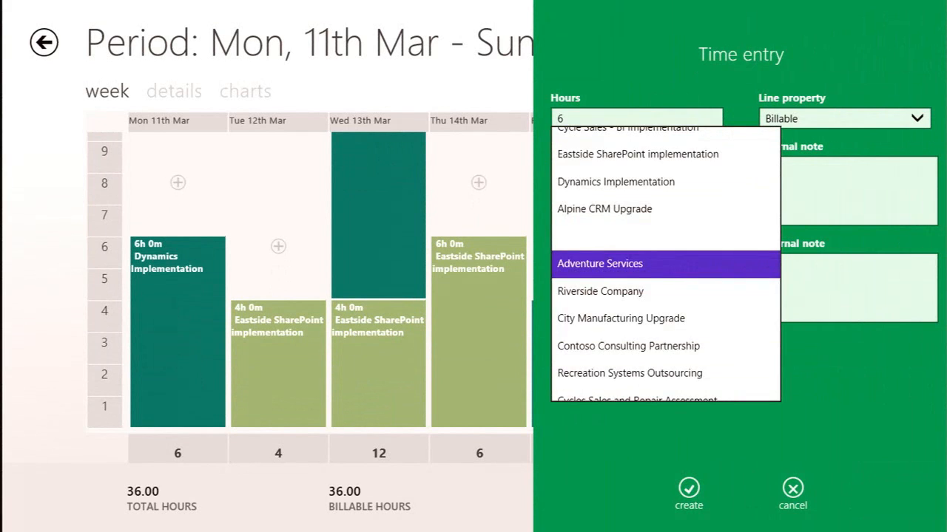
{"action": "left_click", "coordinate": [628, 346]}
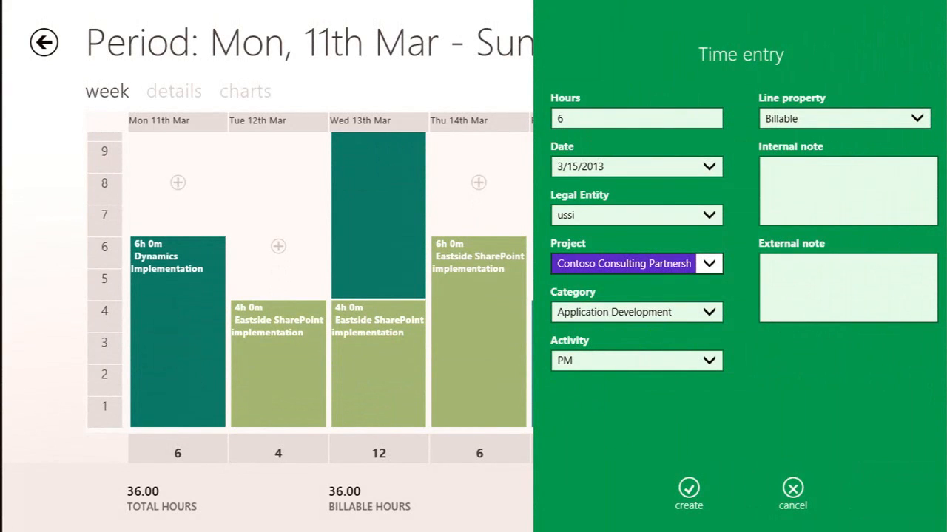
{"action": "left_click", "coordinate": [688, 490]}
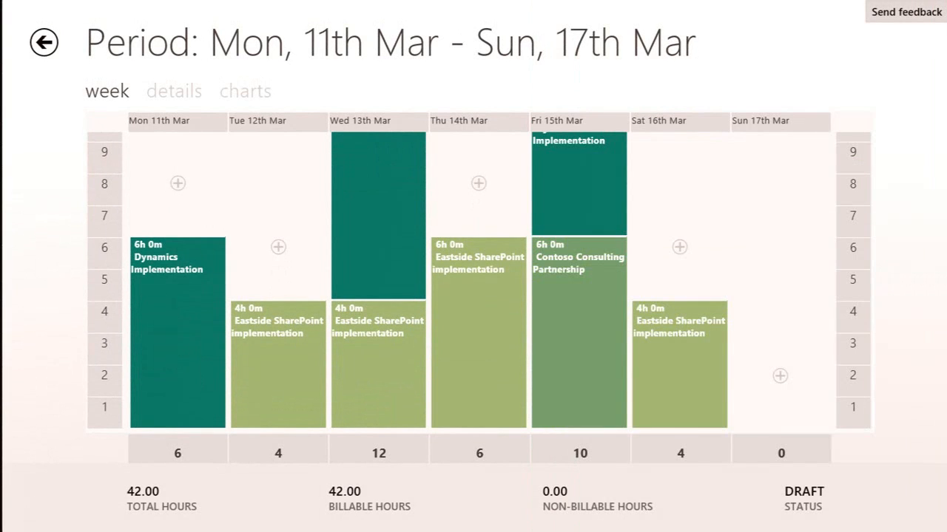
Return to the My Timesheets overview and view the timesheets by date instead of status.
{"action": "scroll", "coordinate": [479, 281], "scroll_direction": "up", "scroll_amount": 2}
{"action": "scroll", "coordinate": [480, 281], "scroll_direction": "down", "scroll_amount": 1}
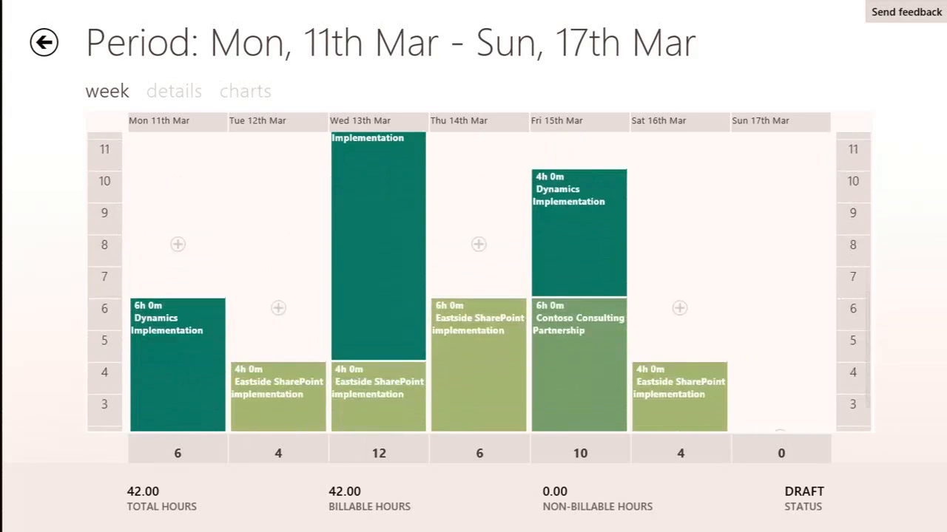
{"action": "scroll", "coordinate": [479, 281], "scroll_direction": "down", "scroll_amount": 1}
{"action": "left_click", "coordinate": [44, 42]}
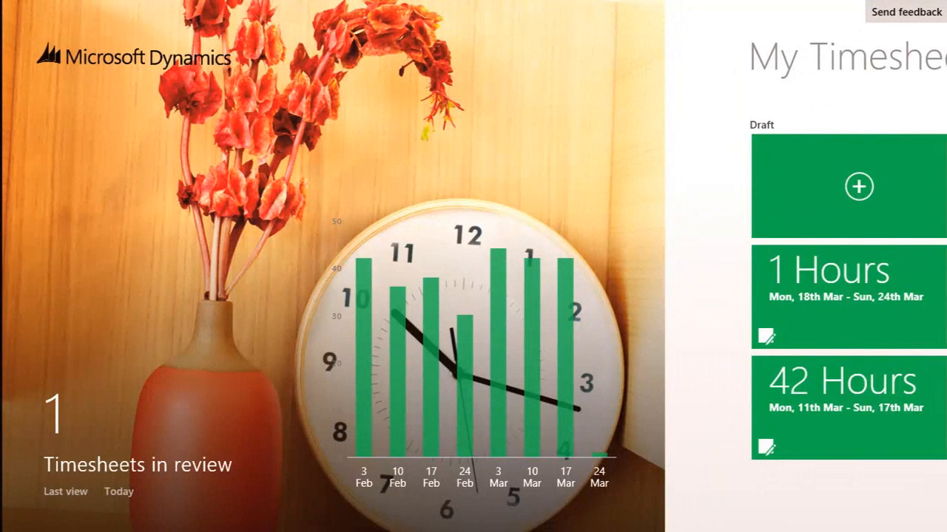
{"action": "scroll", "coordinate": [473, 296], "scroll_direction": "right", "scroll_amount": 6}
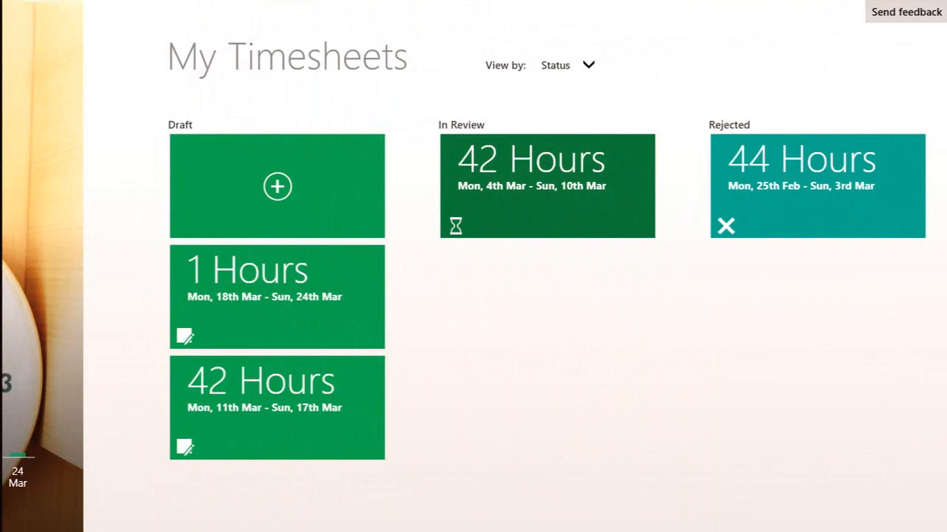
{"action": "scroll", "coordinate": [473, 295], "scroll_direction": "right", "scroll_amount": 5}
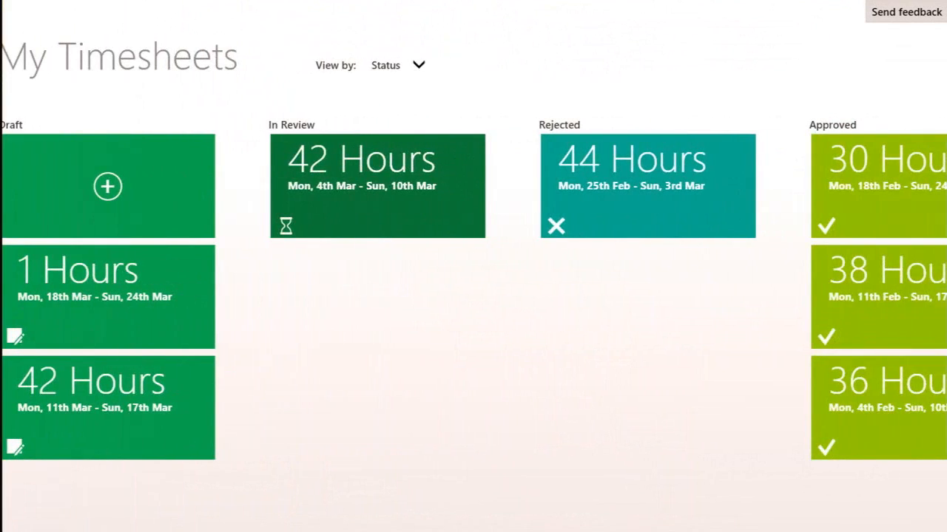
{"action": "scroll", "coordinate": [473, 296], "scroll_direction": "left", "scroll_amount": 5}
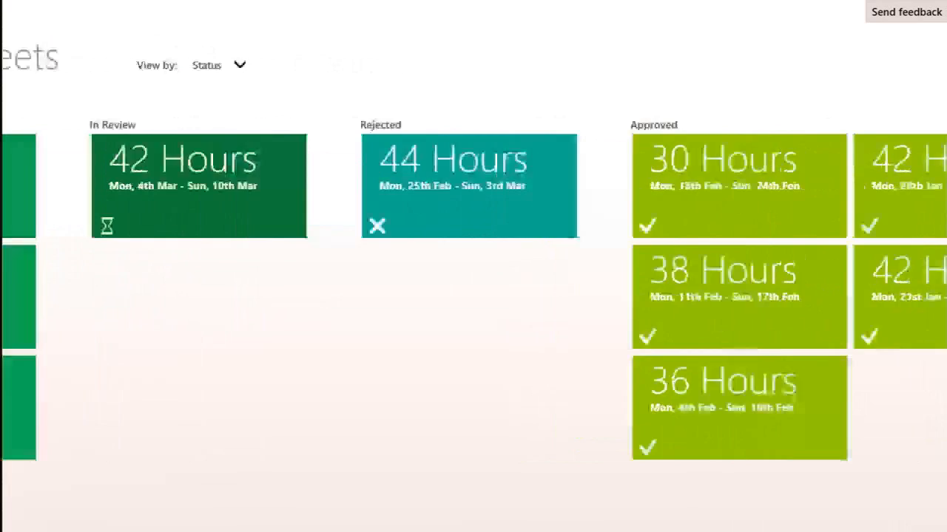
{"action": "left_click", "coordinate": [486, 65]}
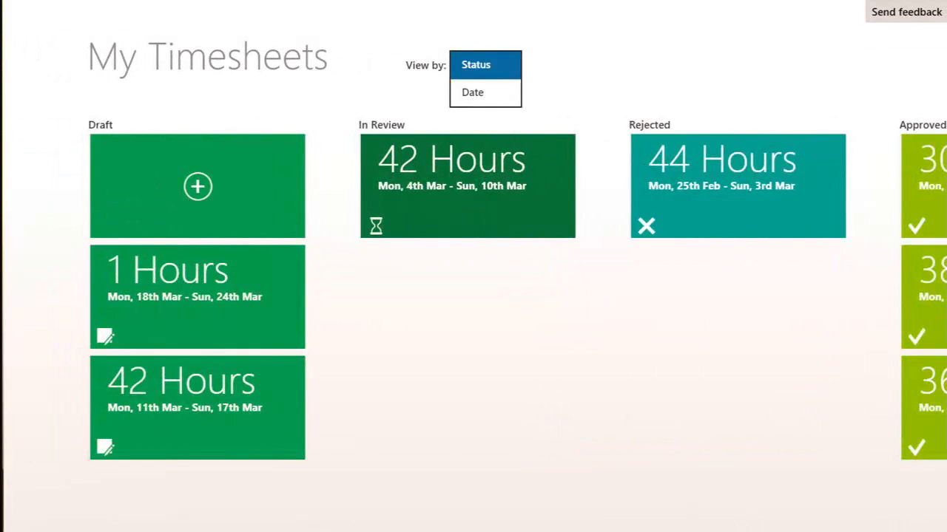
{"action": "left_click", "coordinate": [472, 92]}
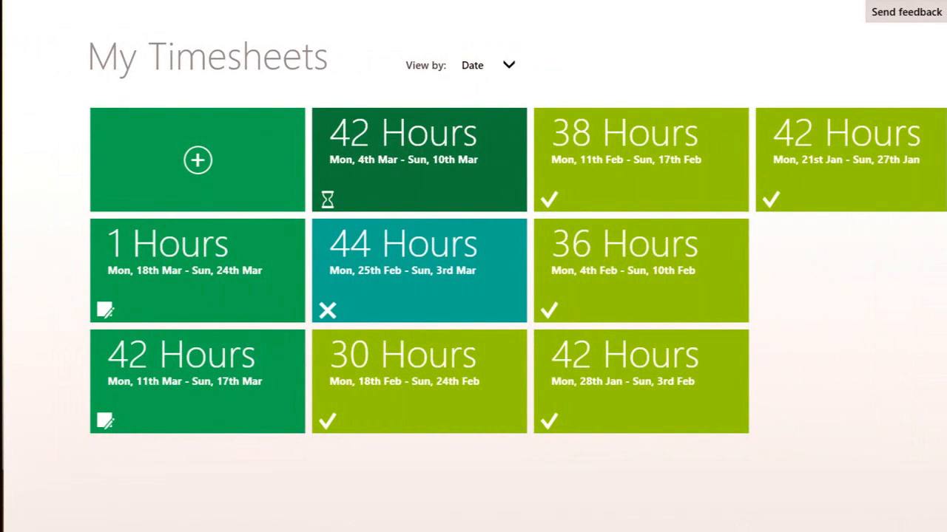
{"action": "scroll", "coordinate": [474, 267], "scroll_direction": "left", "scroll_amount": 5}
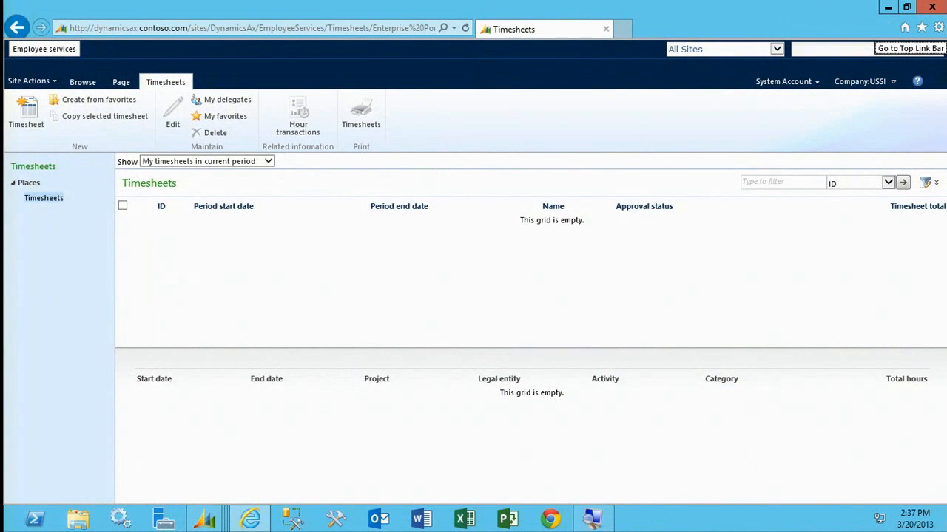
Switch to Dynamics AX and open the list of all expense reports in Travel and expense.
{"action": "left_click", "coordinate": [888, 9]}
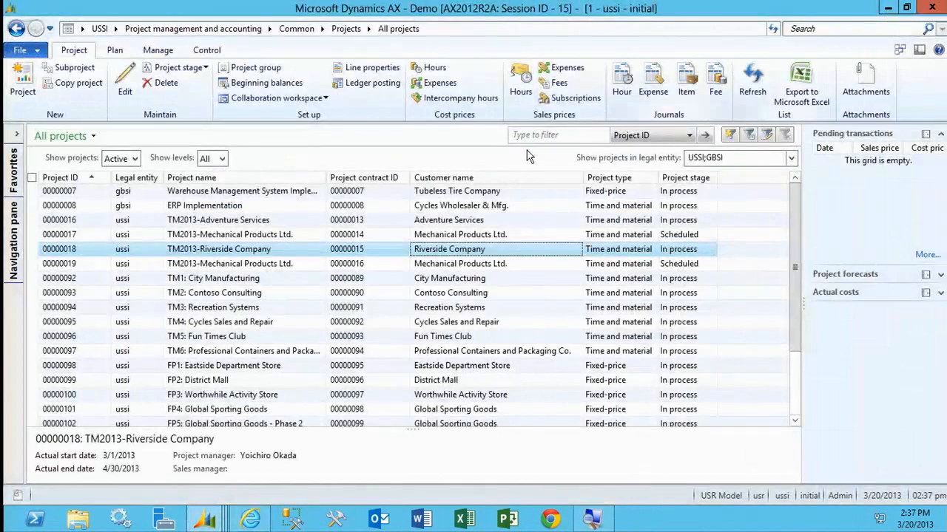
{"action": "left_click", "coordinate": [13, 262]}
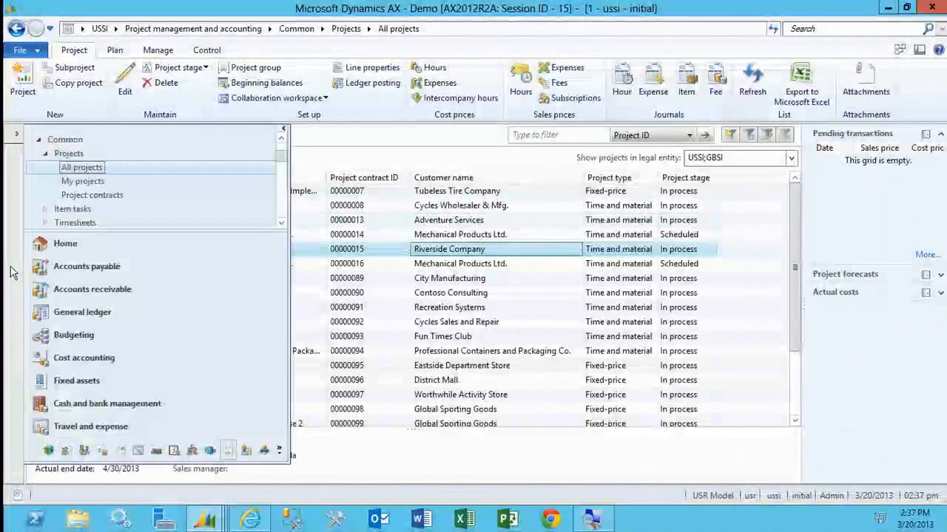
{"action": "left_click", "coordinate": [148, 426]}
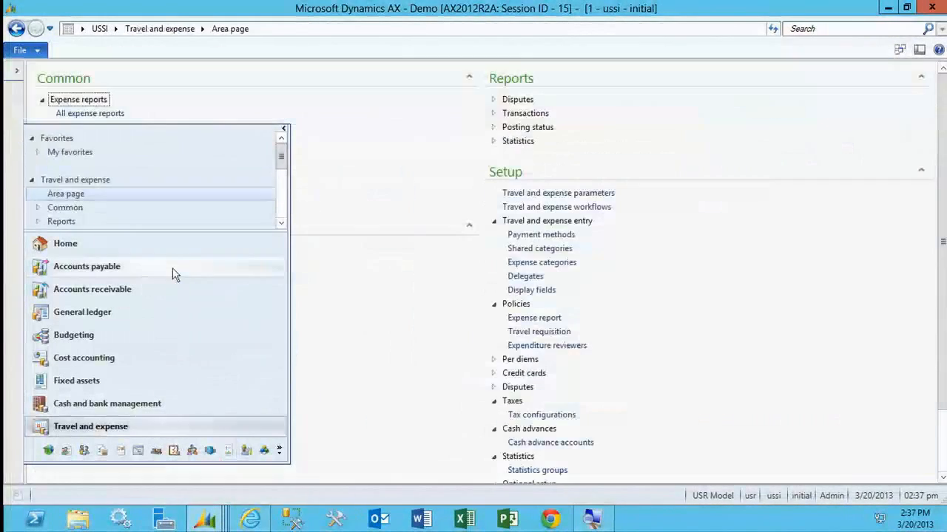
{"action": "left_click", "coordinate": [73, 115]}
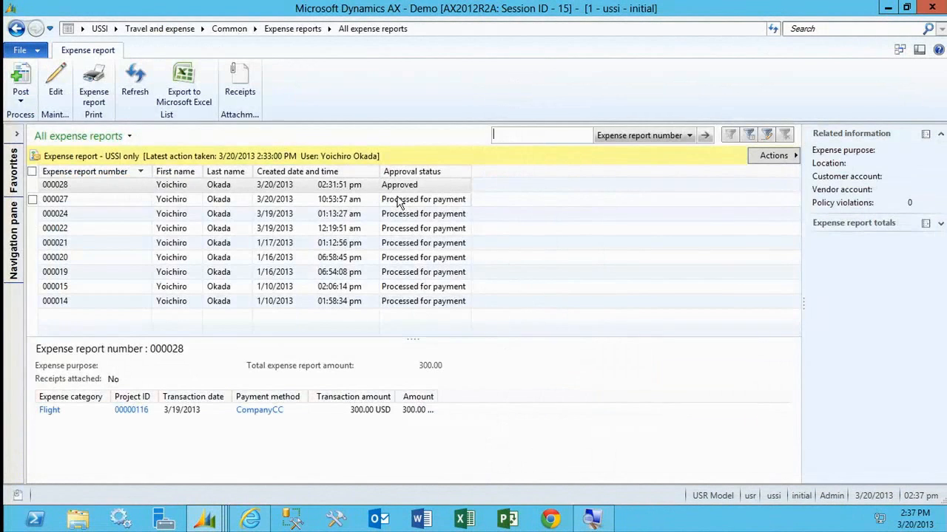
Post the approved expense report 000028.
{"action": "left_click", "coordinate": [429, 199]}
{"action": "left_click", "coordinate": [271, 186]}
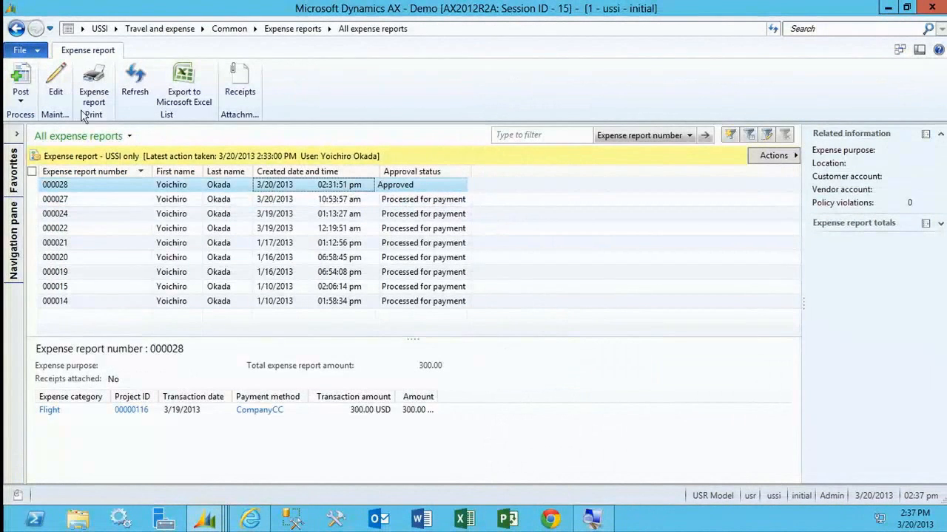
{"action": "left_click", "coordinate": [21, 98]}
{"action": "left_click", "coordinate": [40, 117]}
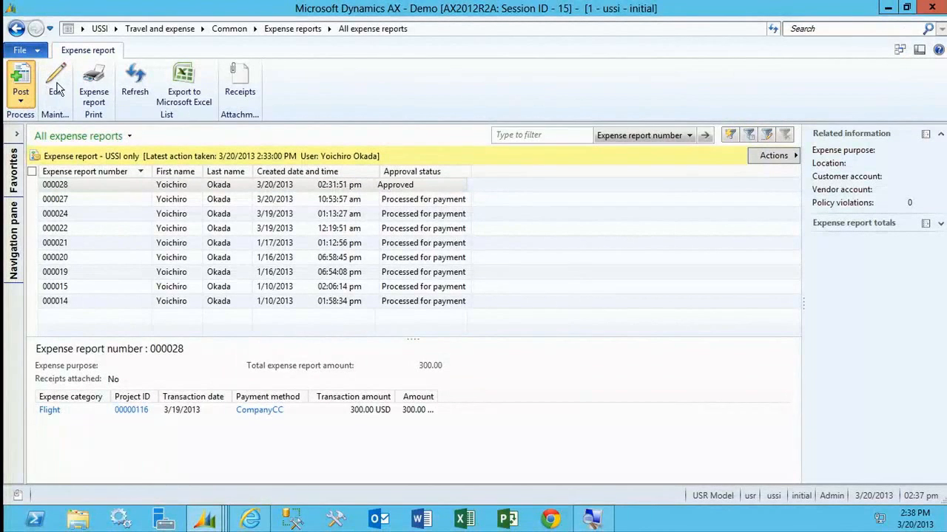
{"action": "left_click", "coordinate": [21, 82]}
{"action": "left_click", "coordinate": [249, 340]}
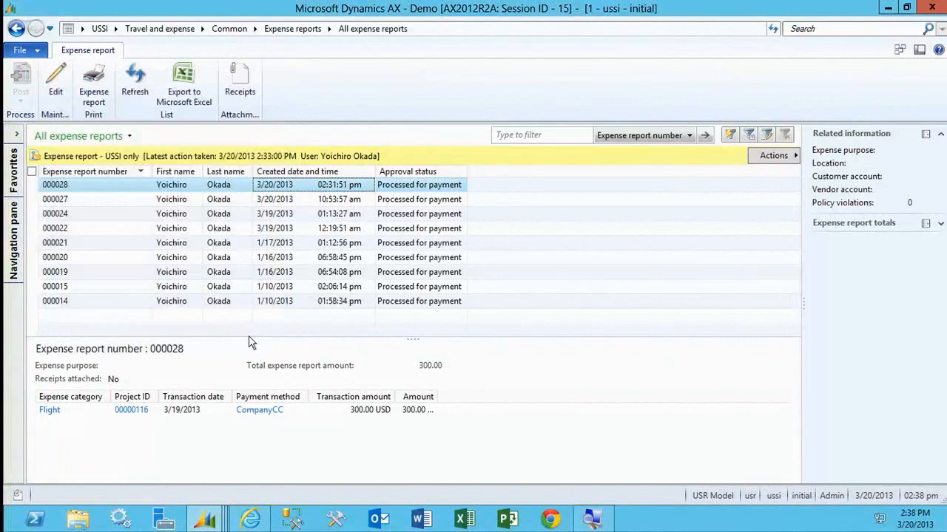
Open the list of all timesheets in Project management and accounting.
{"action": "left_click", "coordinate": [14, 245]}
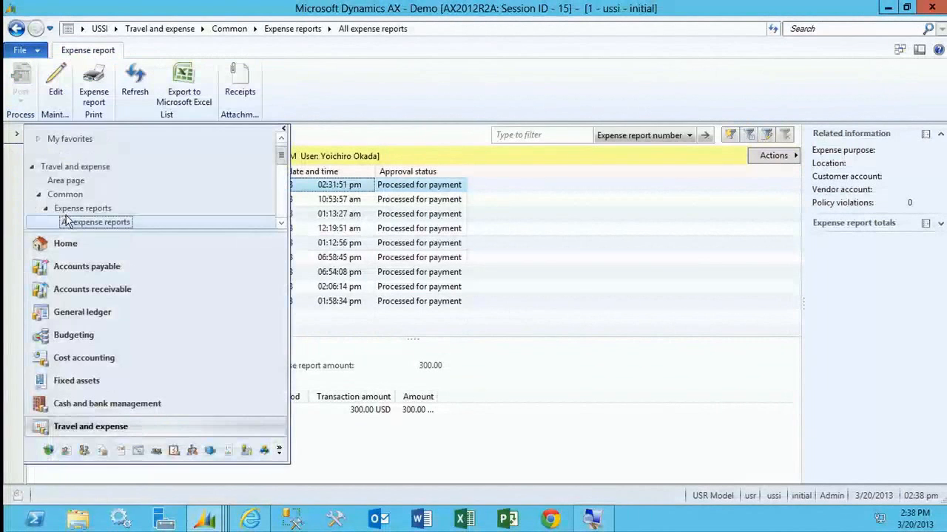
{"action": "left_click", "coordinate": [231, 451]}
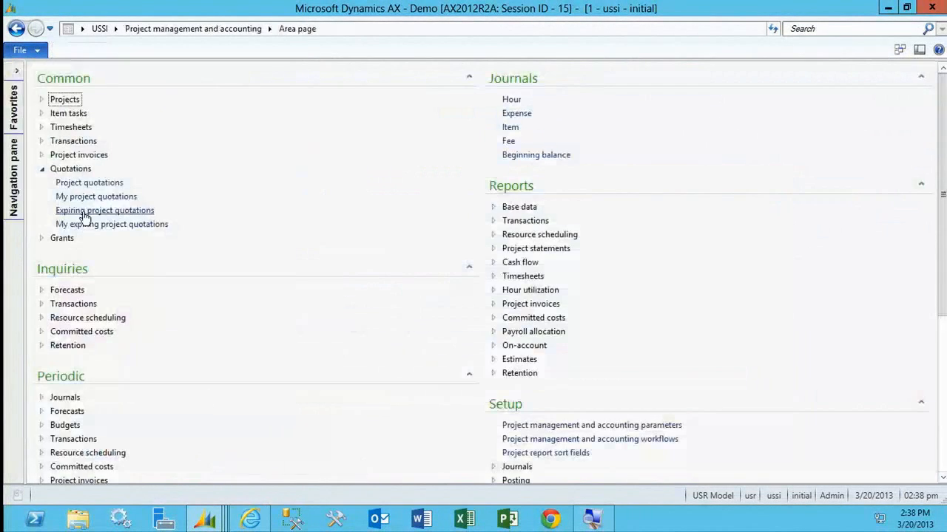
{"action": "left_click", "coordinate": [73, 127]}
{"action": "left_click", "coordinate": [81, 141]}
{"action": "mouse_move", "coordinate": [344, 195]}
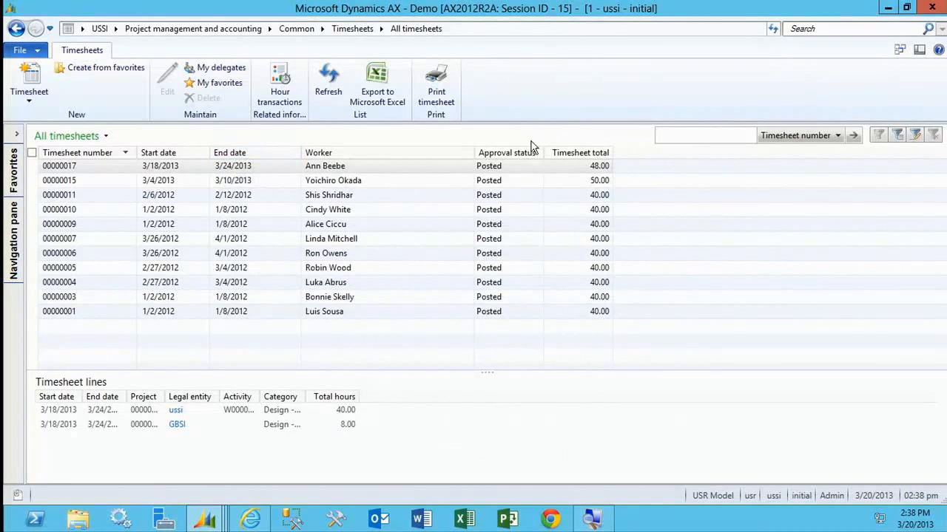
Open the hour transactions of timesheet 00000017 and compare cost price and sales currency between the gbsi and ussi lines.
{"action": "left_click", "coordinate": [529, 170]}
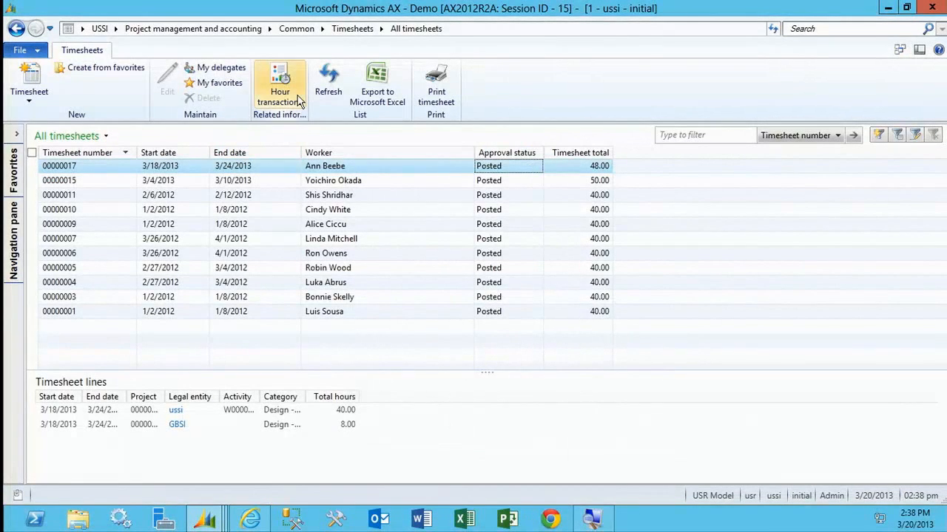
{"action": "left_click", "coordinate": [298, 101]}
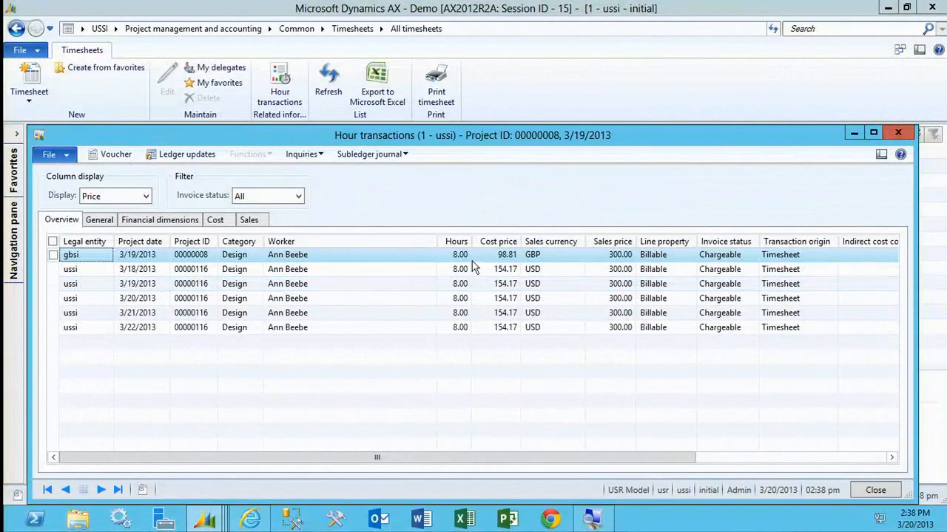
{"action": "left_click", "coordinate": [509, 298]}
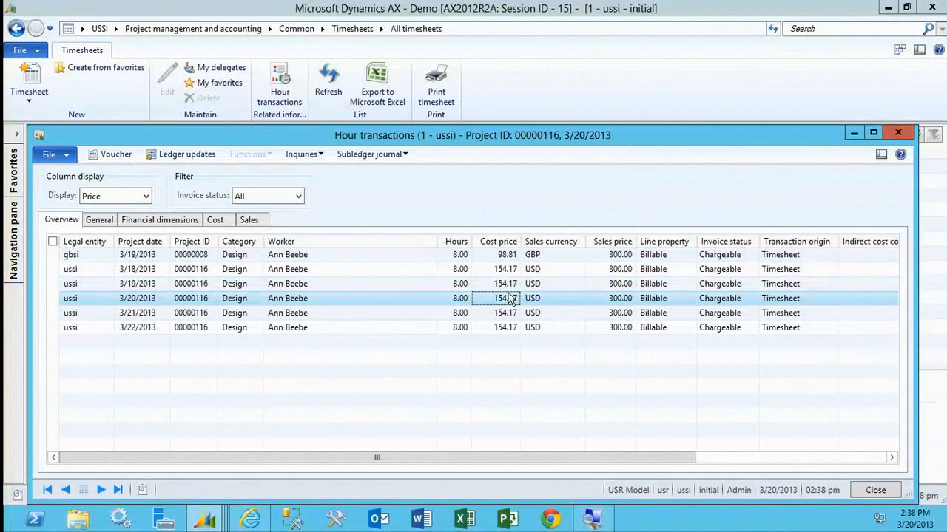
{"action": "left_click", "coordinate": [552, 259]}
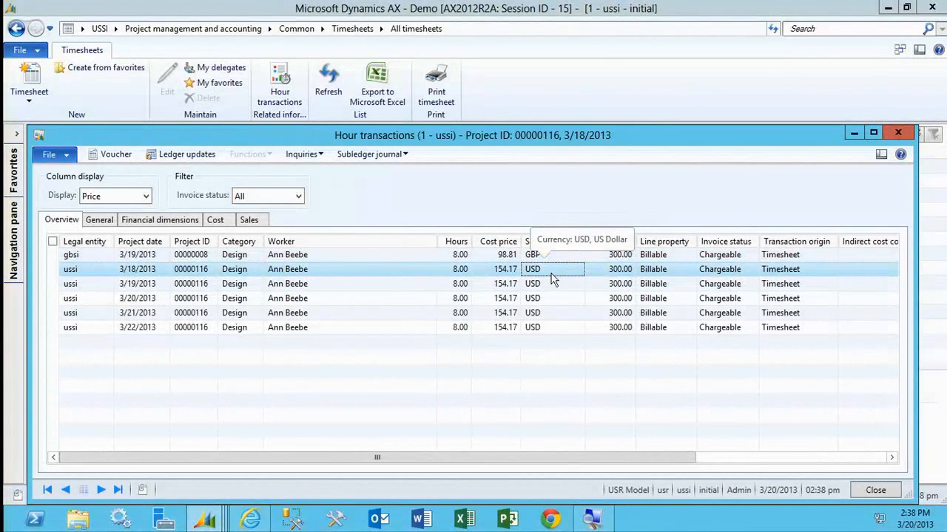
{"action": "left_click", "coordinate": [576, 314]}
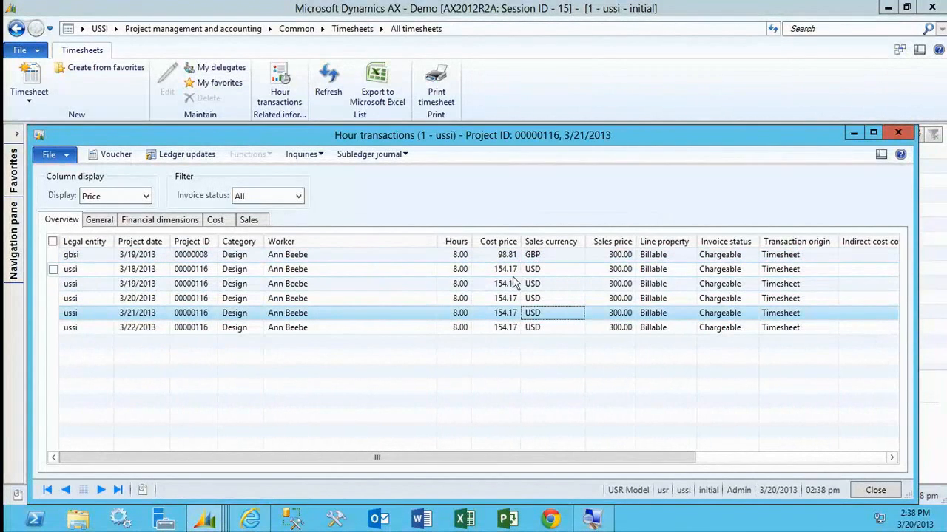
Review the project intercompany cost subledger journal for the gbsi hour transaction, then close it and the hour transactions.
{"action": "left_click", "coordinate": [499, 255]}
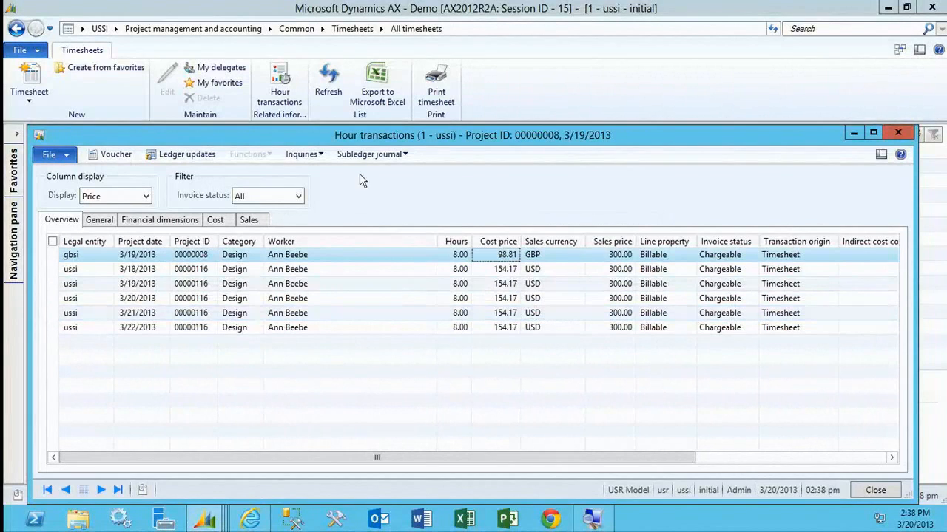
{"action": "left_click", "coordinate": [370, 154]}
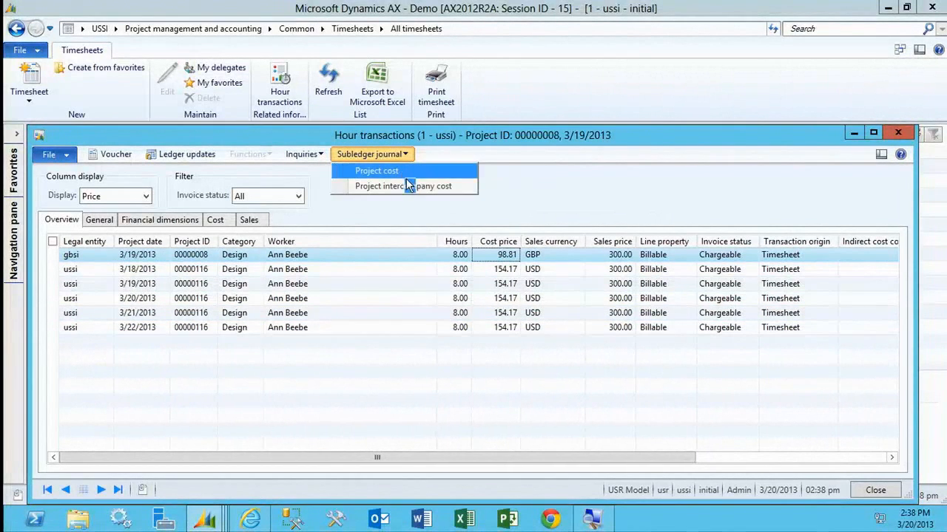
{"action": "left_click", "coordinate": [407, 187]}
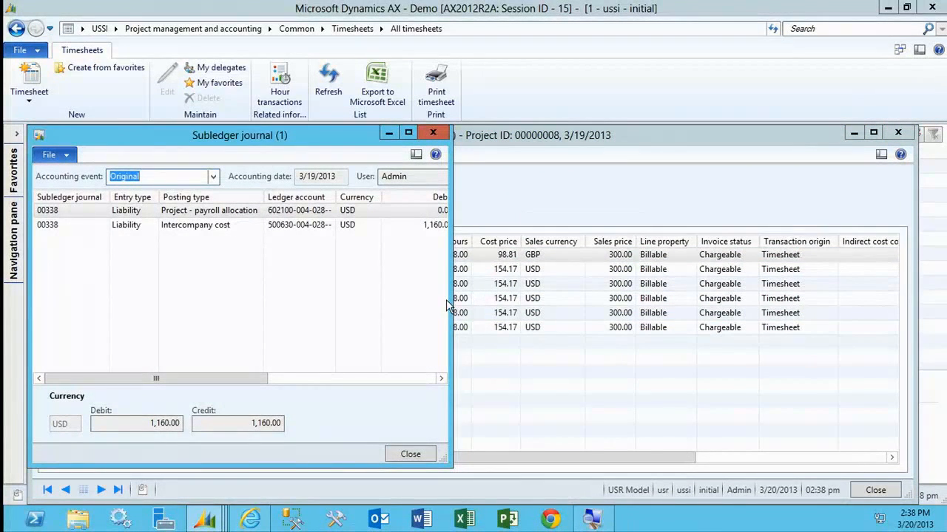
{"action": "left_click_drag", "start_coordinate": [449, 298], "coordinate": [832, 374]}
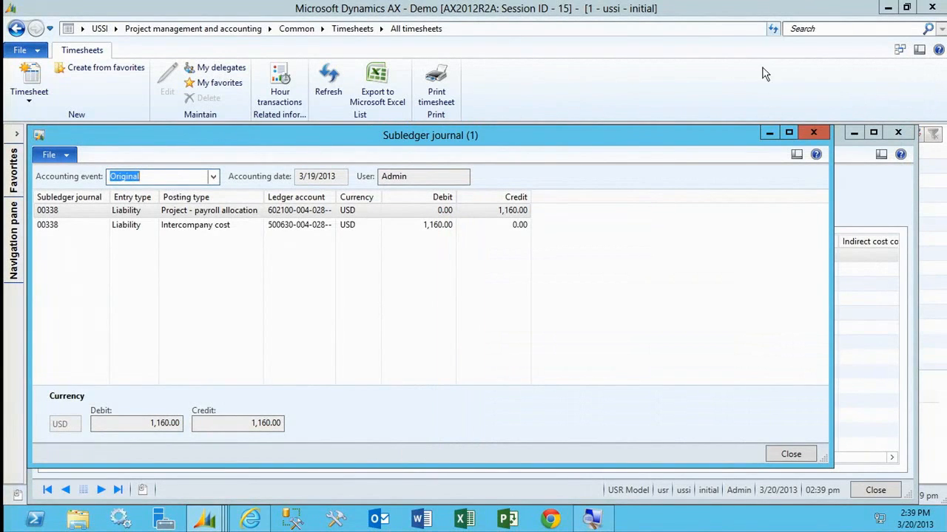
{"action": "left_click", "coordinate": [813, 134]}
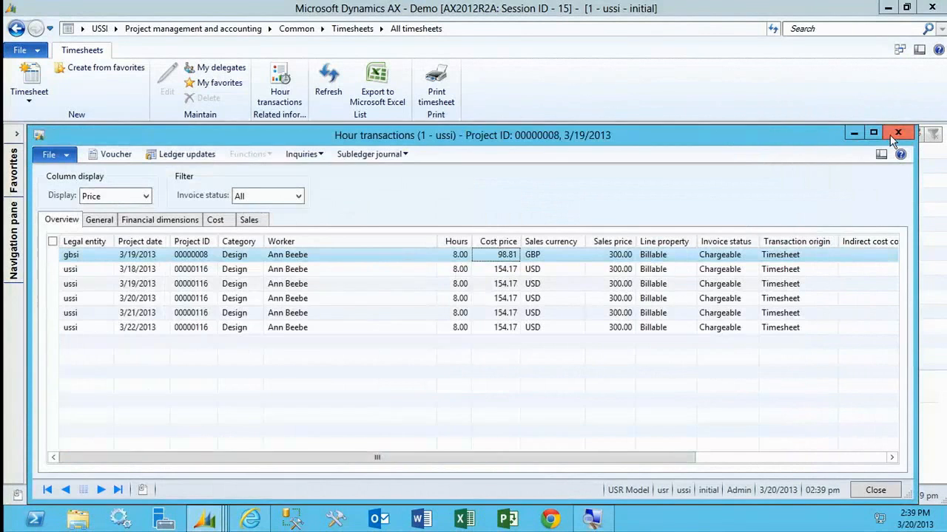
{"action": "left_click", "coordinate": [891, 138]}
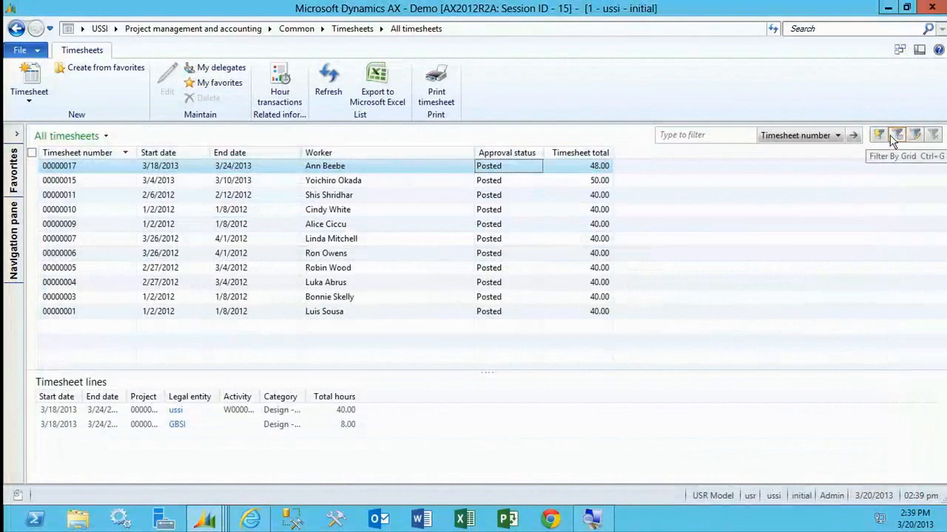
Open the list of all projects in Project management and accounting and select the Catalog Store project.
{"action": "left_click", "coordinate": [10, 272]}
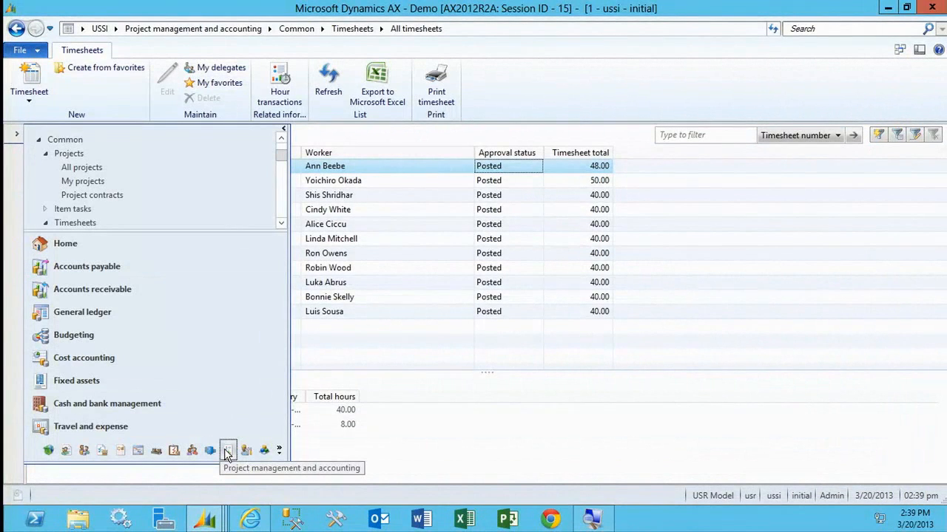
{"action": "left_click", "coordinate": [79, 168]}
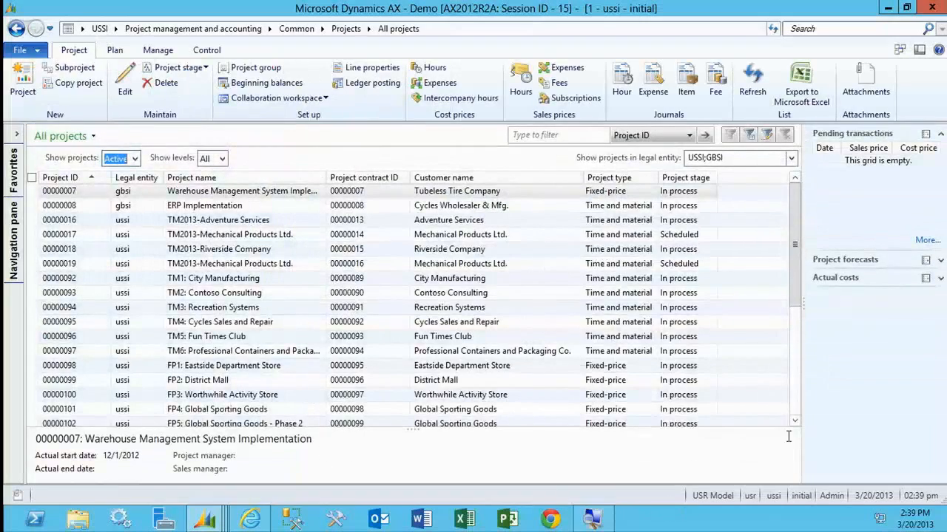
{"action": "left_click", "coordinate": [794, 413]}
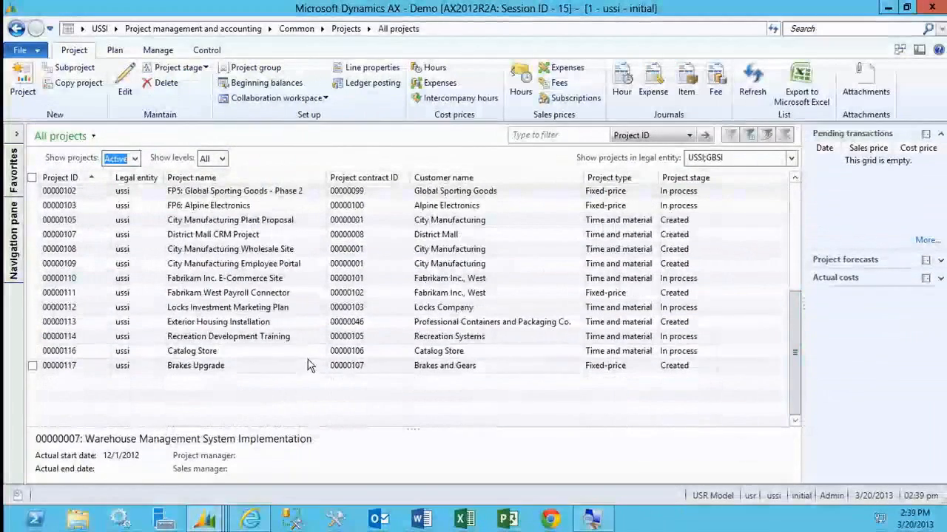
{"action": "left_click", "coordinate": [316, 353]}
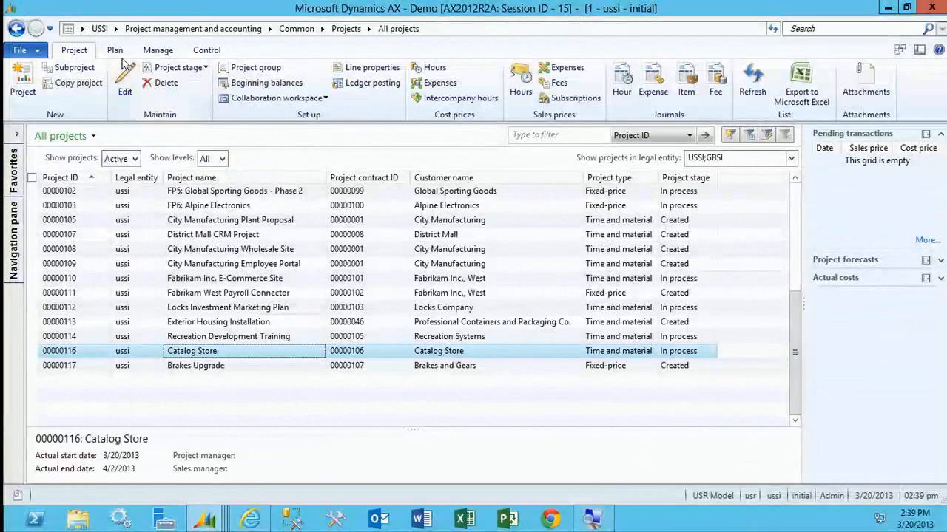
Create a purchase order for the Catalog Store project with Local Sales and Rental as the vendor.
{"action": "left_click", "coordinate": [158, 50]}
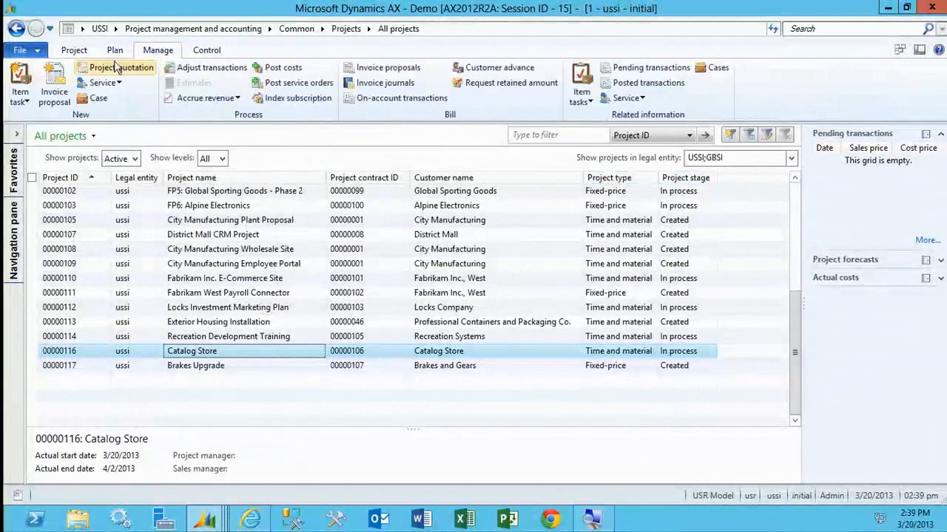
{"action": "left_click", "coordinate": [21, 93]}
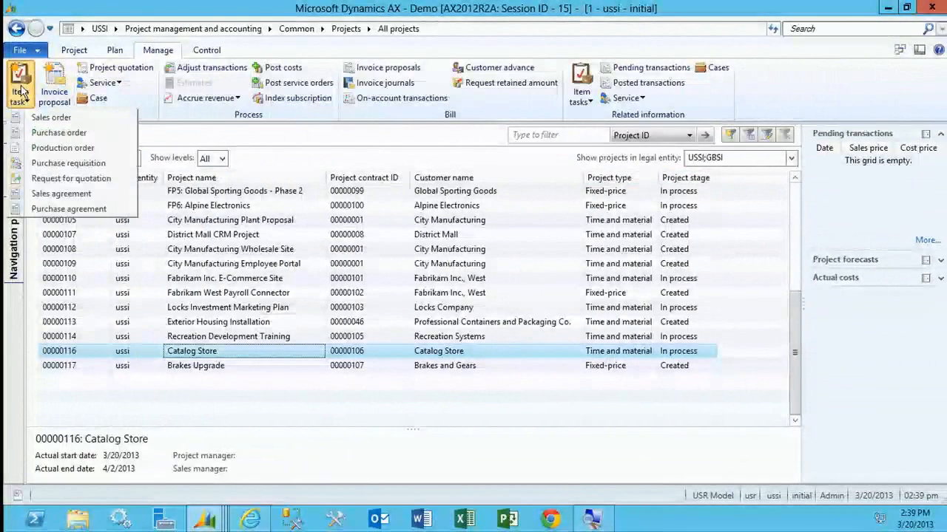
{"action": "left_click", "coordinate": [74, 133]}
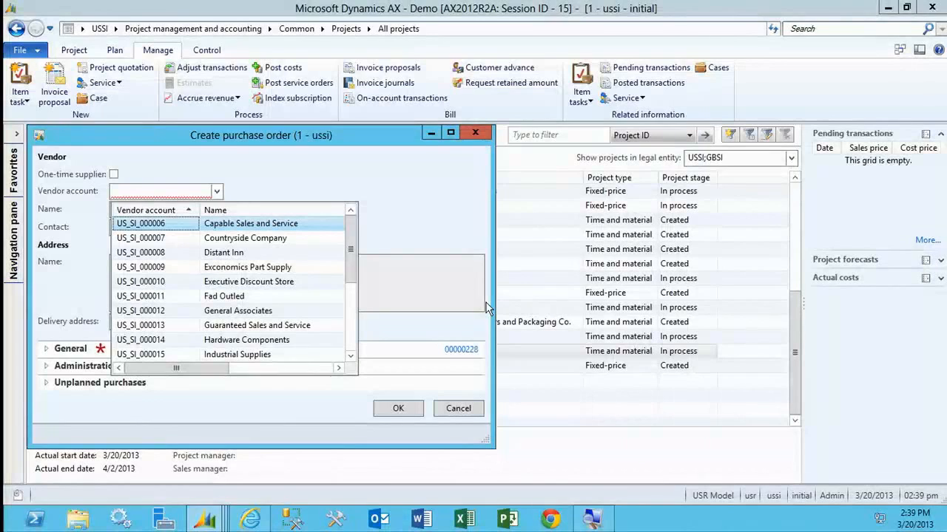
{"action": "left_click", "coordinate": [351, 314]}
{"action": "left_click", "coordinate": [233, 254]}
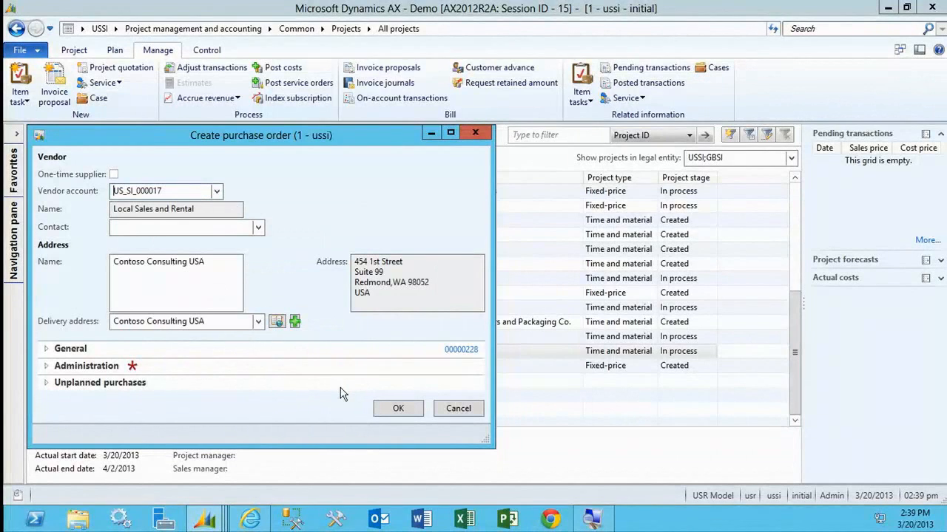
{"action": "left_click", "coordinate": [398, 409]}
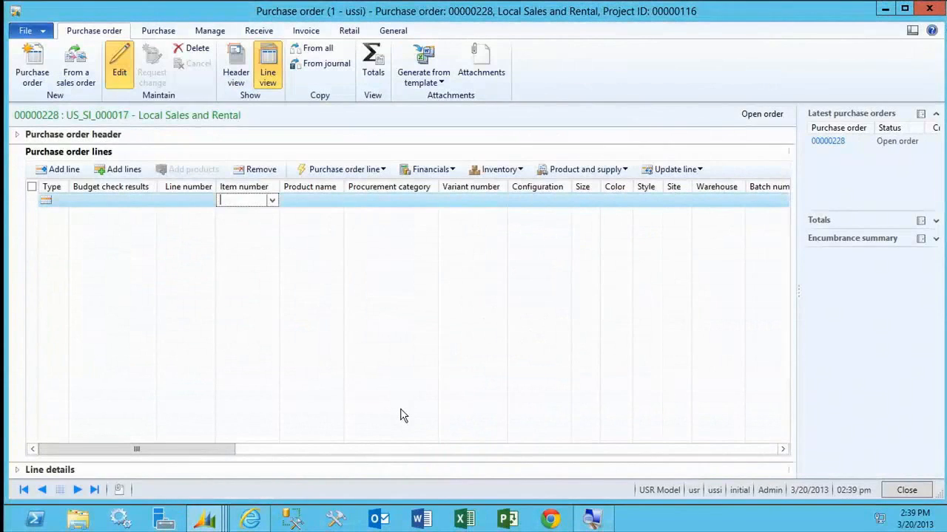
Set the procurement category of the first purchase order line to Training, found under WORKPLACE SERVICES.
{"action": "left_click", "coordinate": [297, 206]}
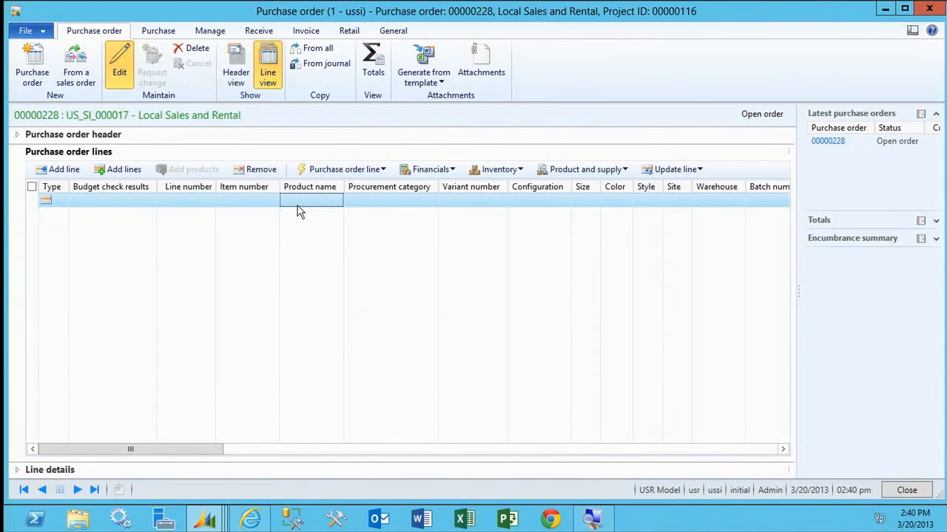
{"action": "left_click", "coordinate": [419, 204]}
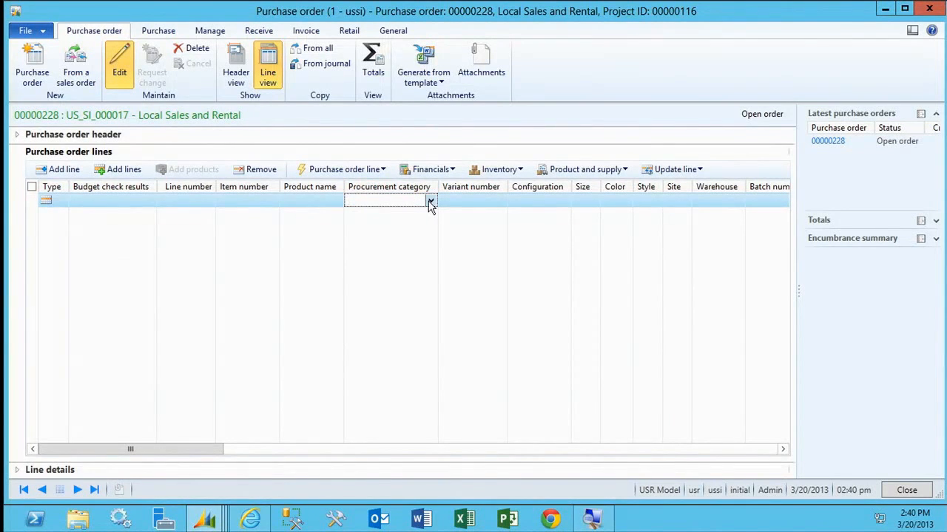
{"action": "left_click", "coordinate": [430, 203]}
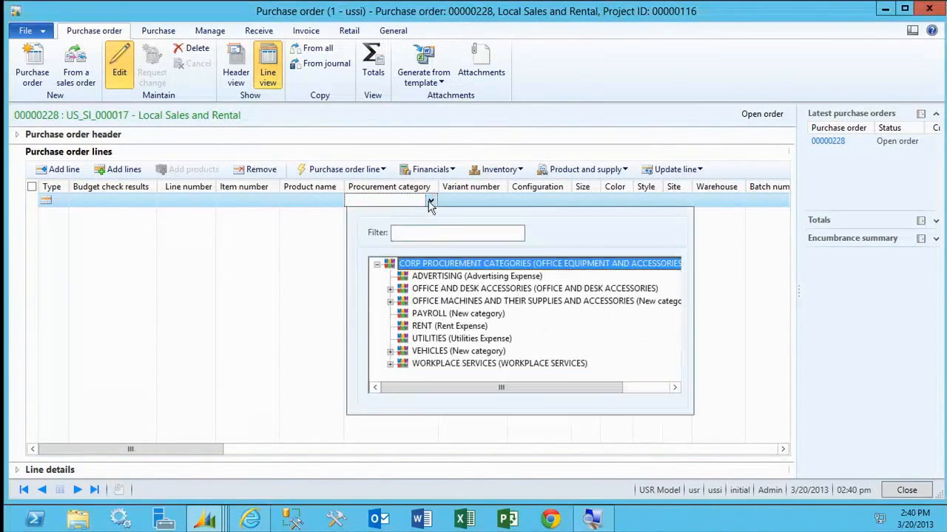
{"action": "left_click", "coordinate": [389, 363]}
{"action": "left_click", "coordinate": [428, 365]}
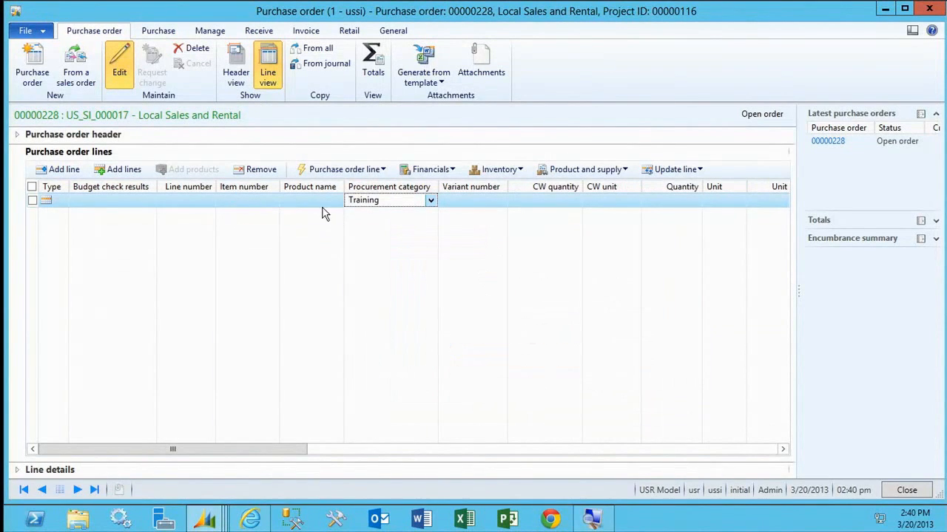
Set the Training line's quantity to 1, its unit to ea and its unit price to 4000.
{"action": "key", "text": "Tab"}
{"action": "key", "text": "Tab"}
{"action": "key", "text": "Tab"}
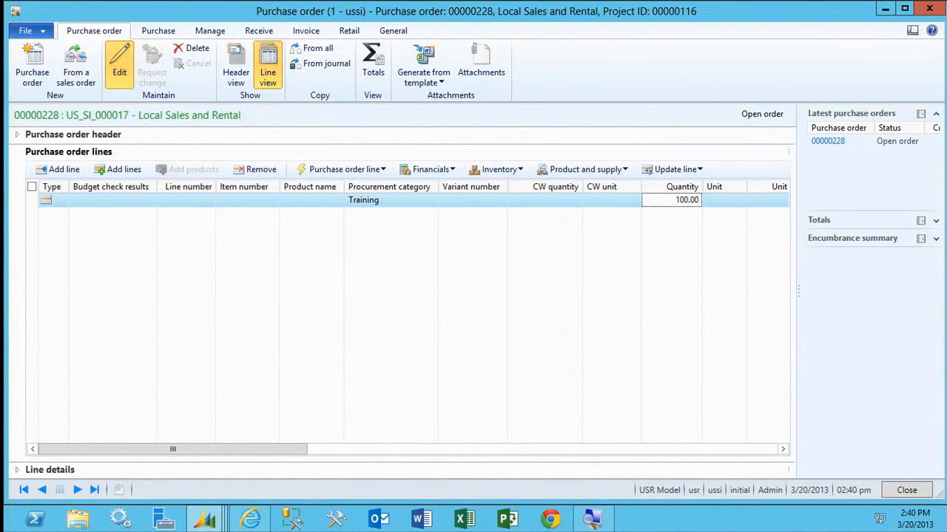
{"action": "type", "text": "1"}
{"action": "key", "text": "Tab"}
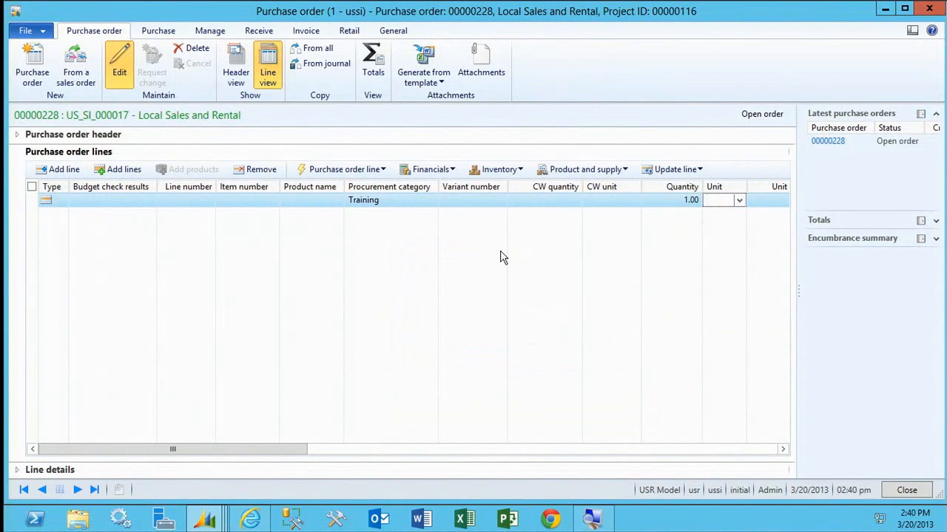
{"action": "key", "text": "Tab"}
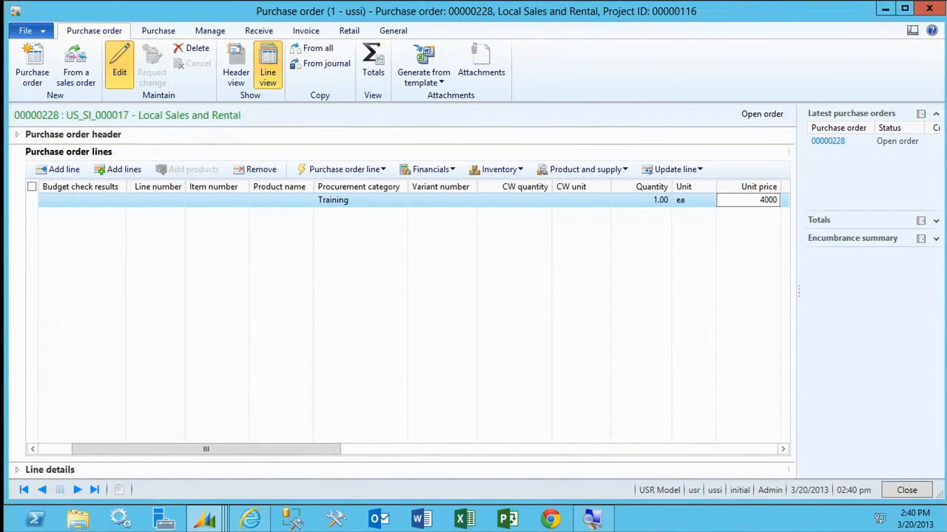
{"action": "type", "text": "4000"}
{"action": "key", "text": "Tab"}
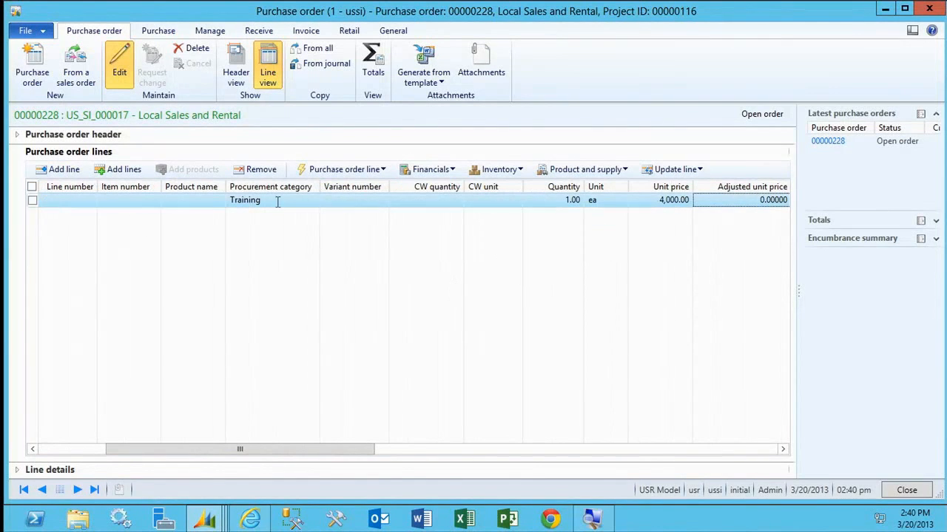
In the Training line's project details, set the project category to SubContrac.
{"action": "left_click", "coordinate": [33, 471]}
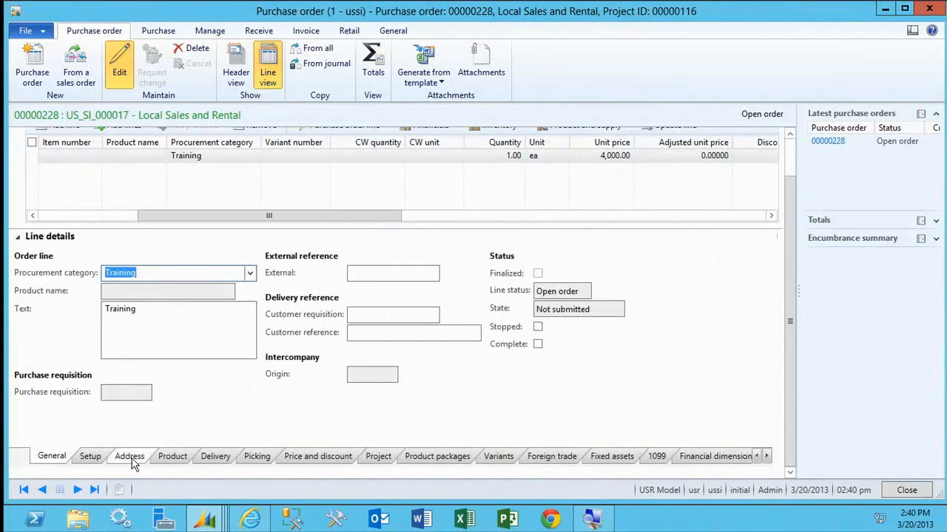
{"action": "left_click", "coordinate": [378, 457]}
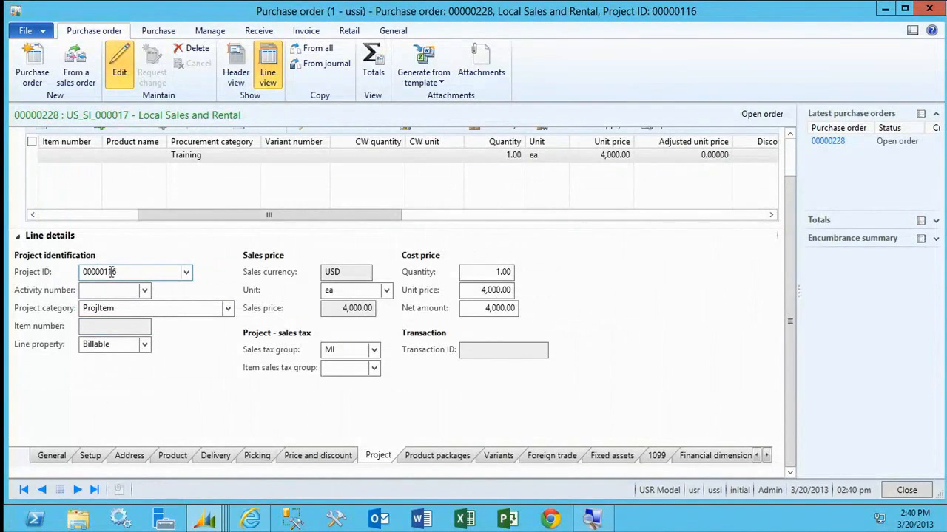
{"action": "left_click", "coordinate": [229, 310]}
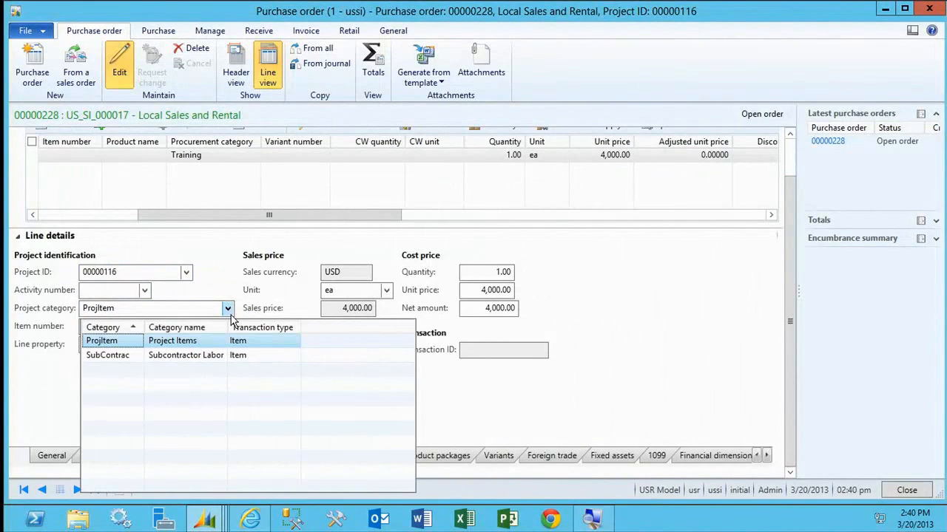
{"action": "left_click", "coordinate": [216, 355]}
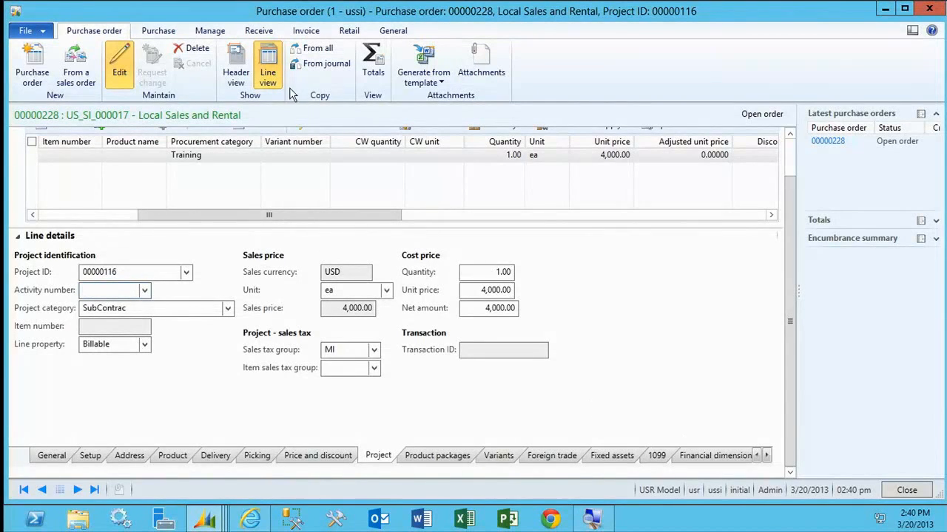
Confirm the purchase order and generate a vendor invoice from it.
{"action": "left_click", "coordinate": [173, 33]}
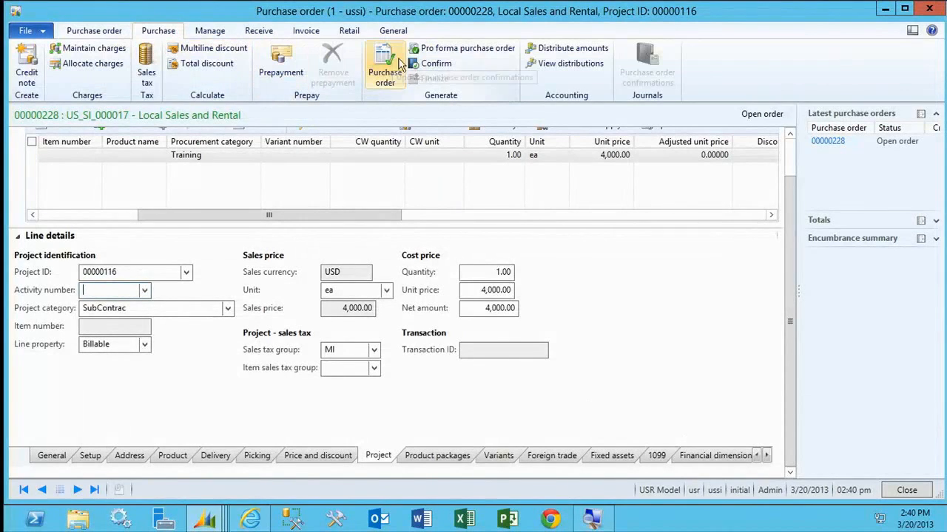
{"action": "left_click", "coordinate": [433, 64]}
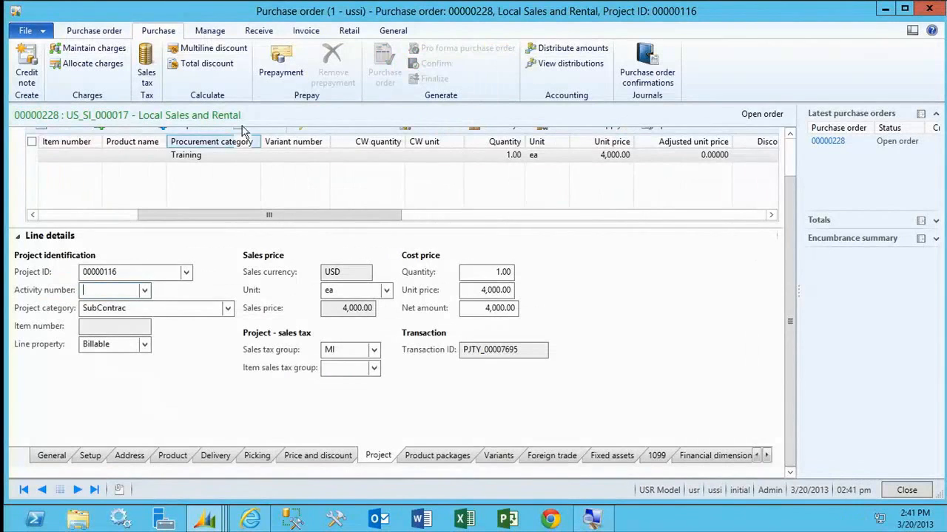
{"action": "left_click", "coordinate": [306, 30]}
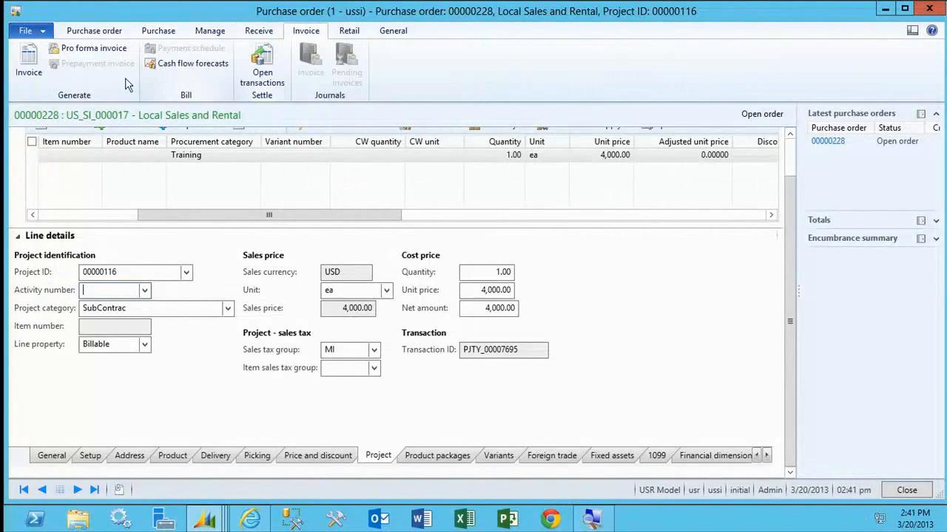
{"action": "left_click", "coordinate": [29, 73]}
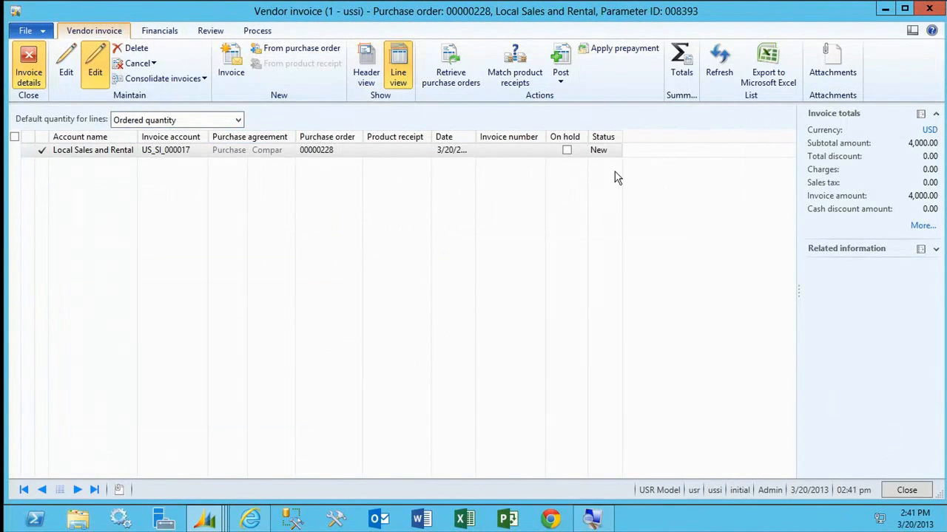
Enter 1111 as the vendor invoice number and post the invoice, declining the recommended product receipt quantity.
{"action": "left_click", "coordinate": [366, 72]}
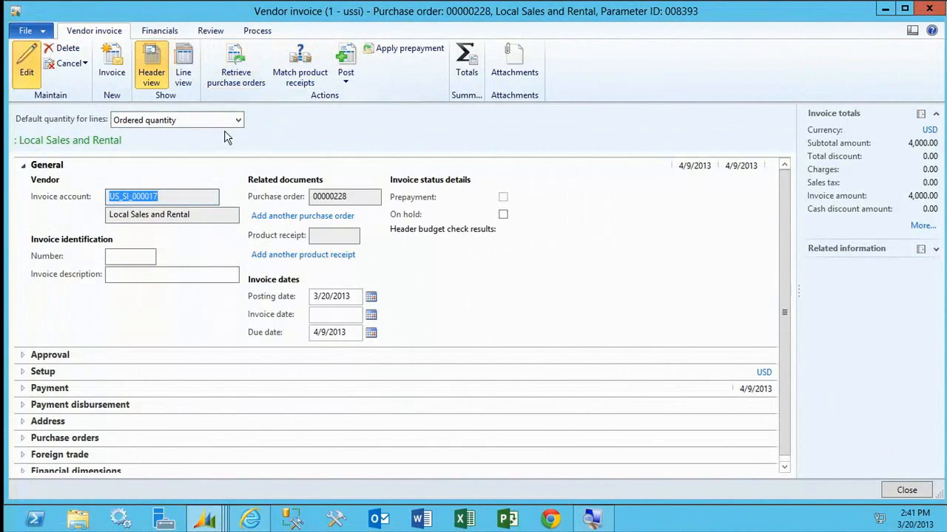
{"action": "left_click", "coordinate": [196, 70]}
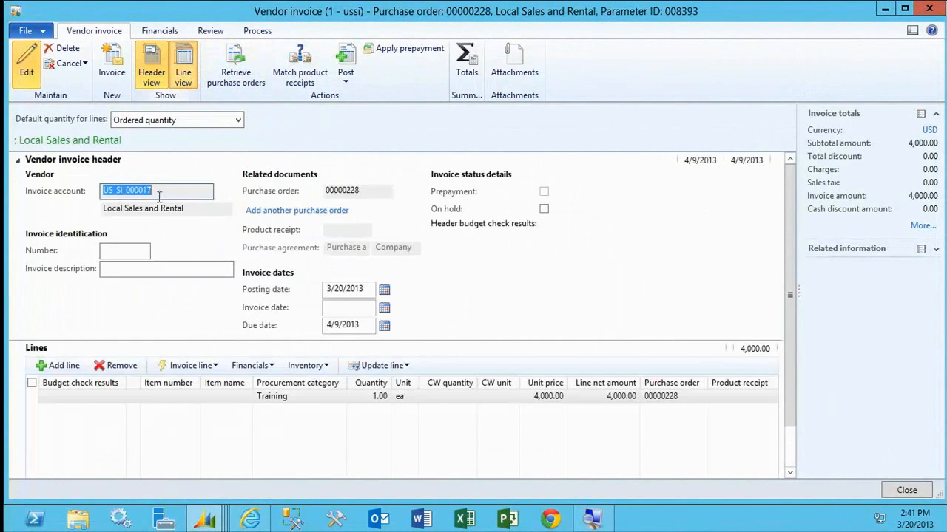
{"action": "left_click", "coordinate": [137, 252]}
{"action": "type", "text": "1111"}
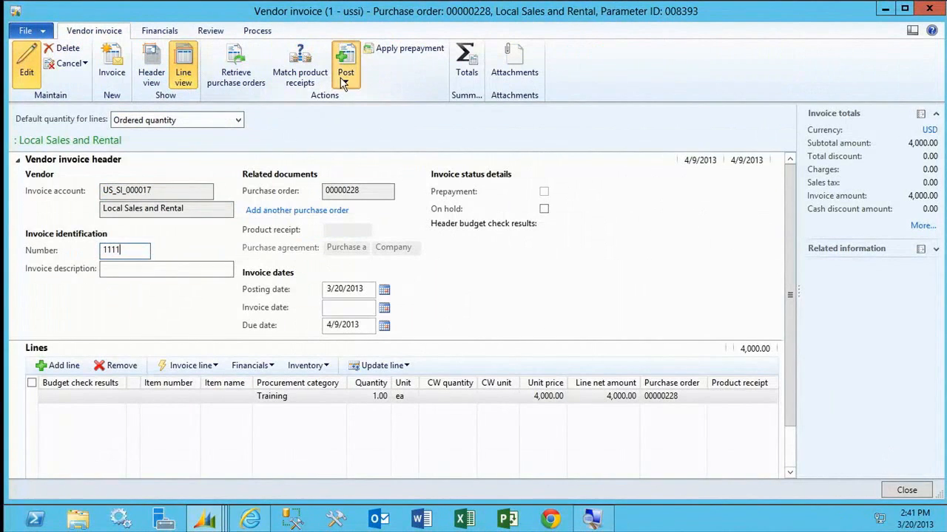
{"action": "left_click", "coordinate": [342, 80]}
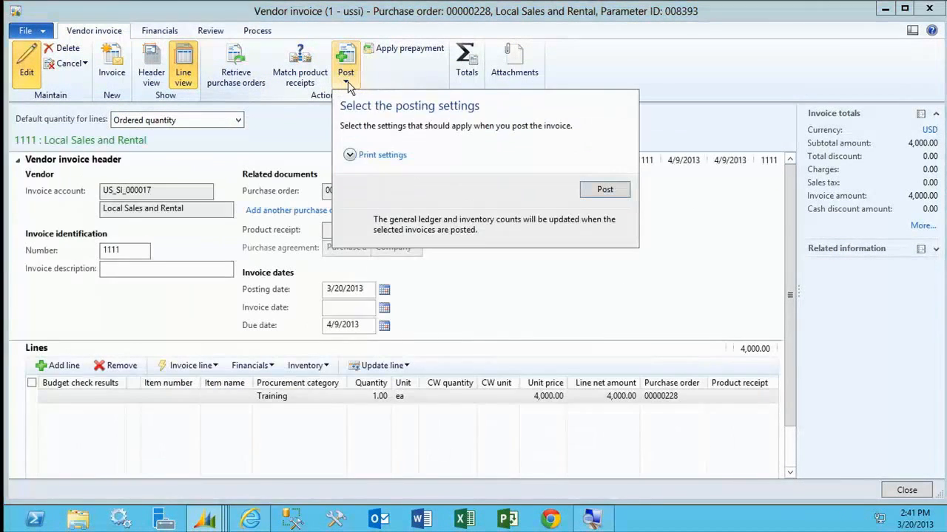
{"action": "left_click", "coordinate": [603, 190]}
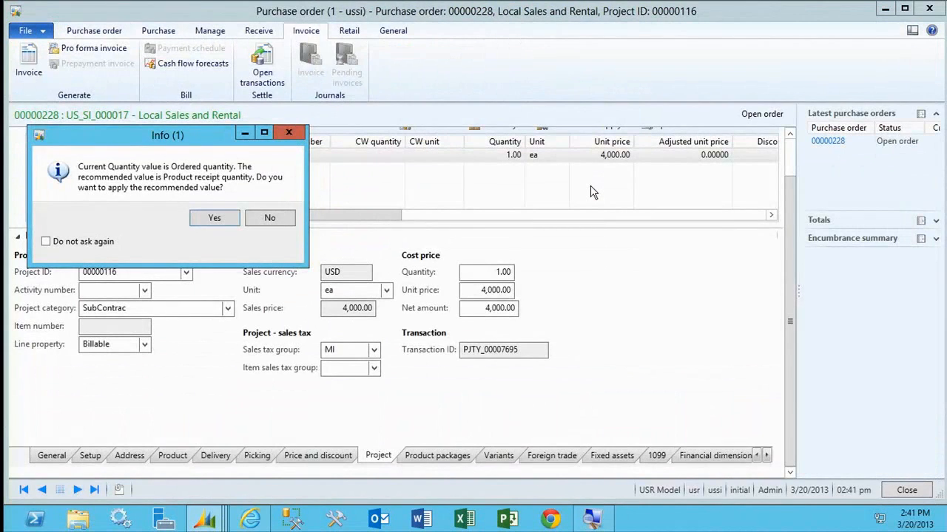
{"action": "left_click", "coordinate": [265, 217]}
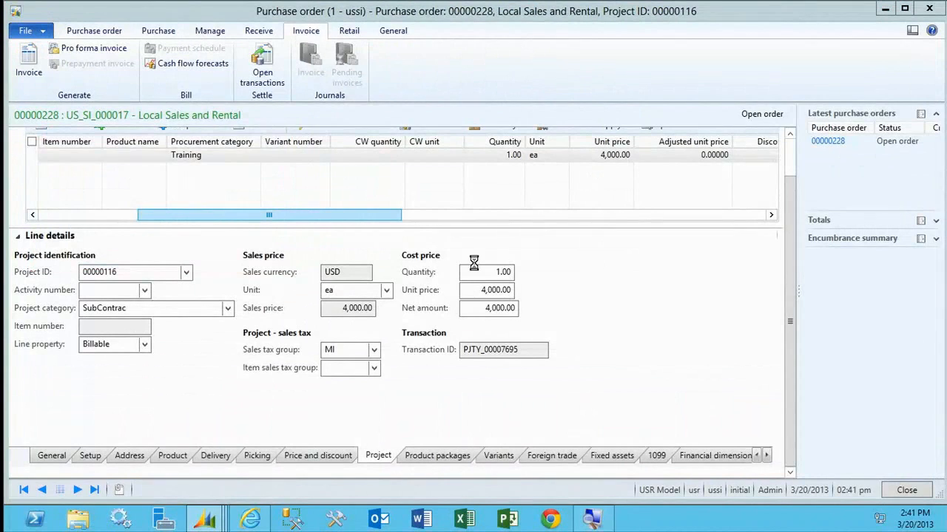
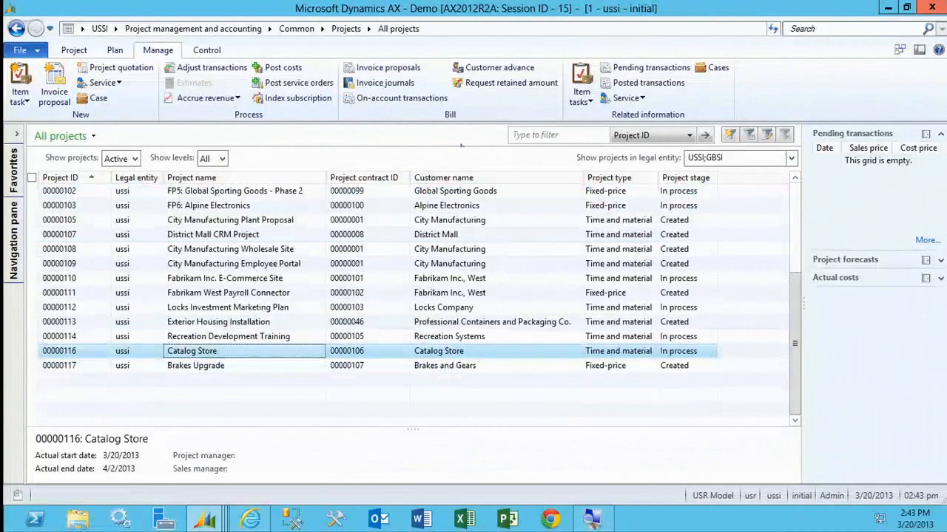
Start a customer advance for the Catalog Store project and set the default percent to pre-bill to 10.
{"action": "left_click", "coordinate": [460, 73]}
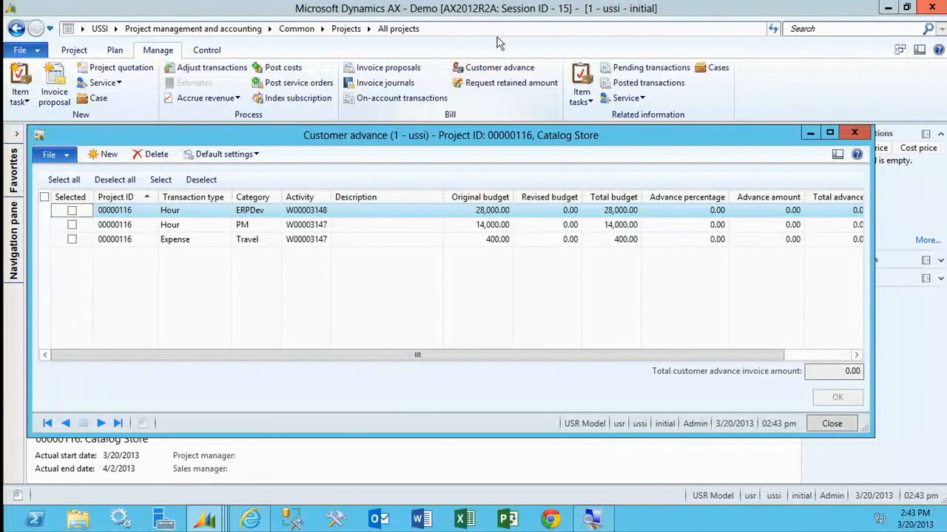
{"action": "left_click", "coordinate": [222, 156]}
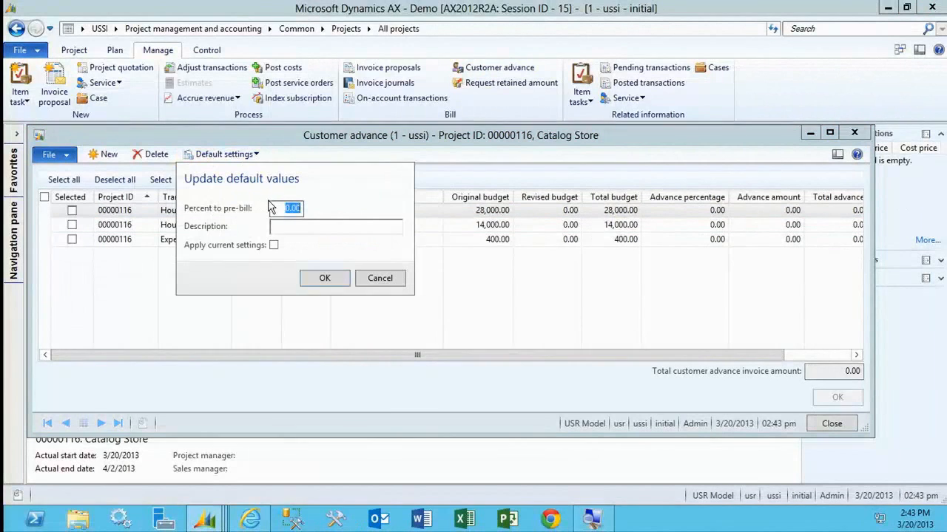
{"action": "type", "text": "10"}
{"action": "key", "text": "Tab"}
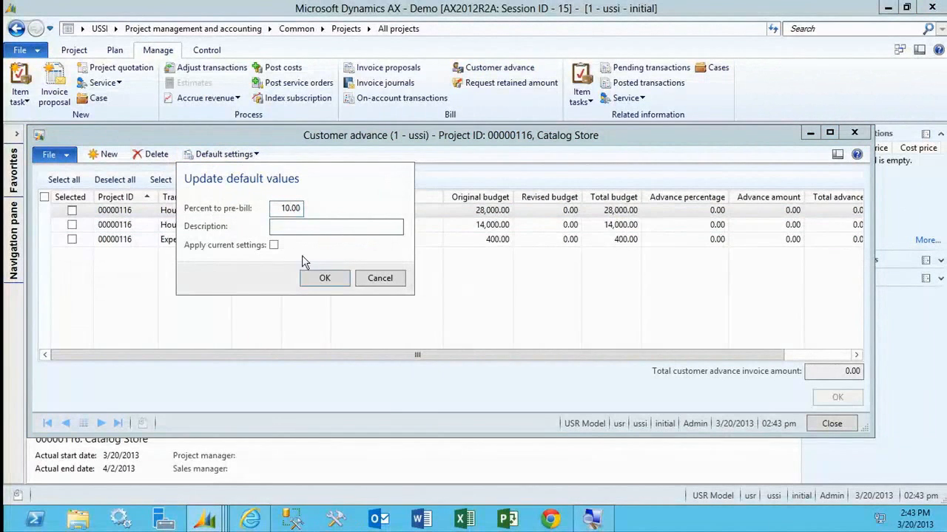
{"action": "left_click", "coordinate": [319, 278]}
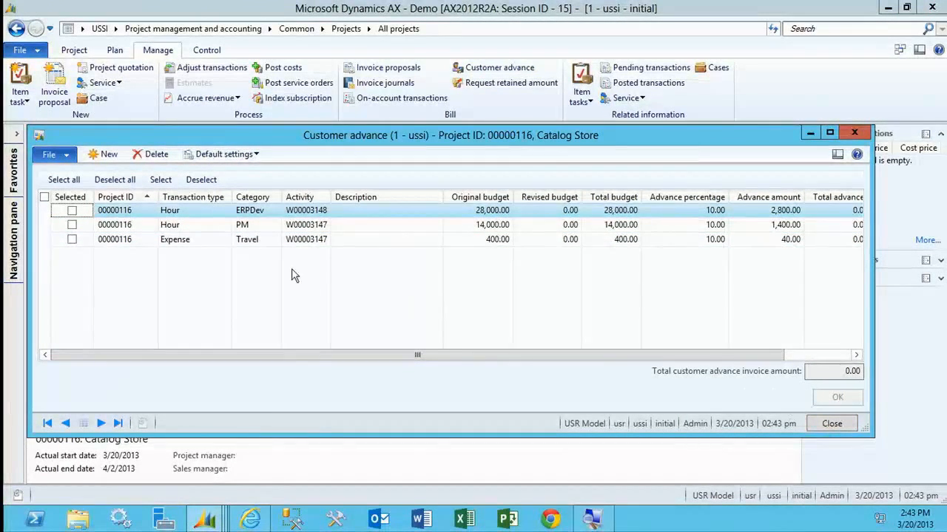
Include all budget lines in the customer advance, generate its invoice proposal and close the proposals window.
{"action": "left_click", "coordinate": [59, 180]}
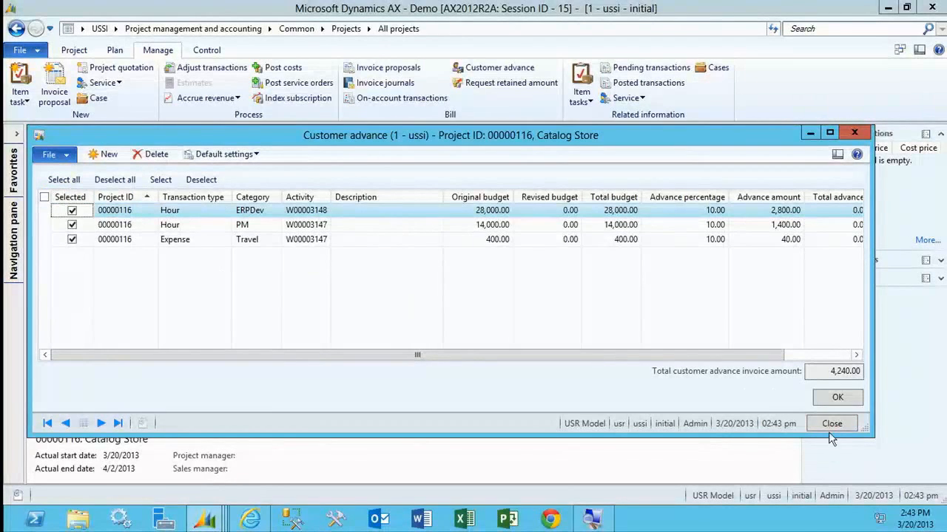
{"action": "left_click", "coordinate": [835, 398]}
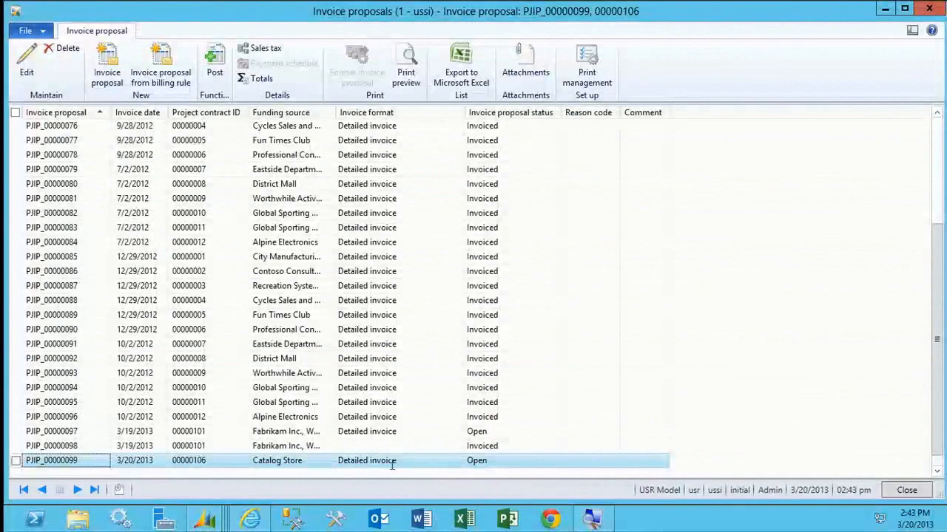
{"action": "left_click", "coordinate": [156, 468]}
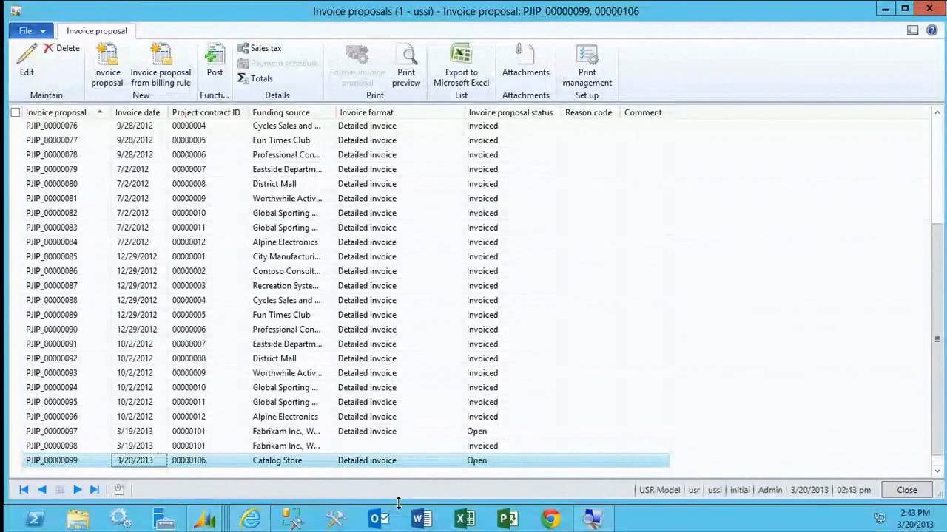
{"action": "left_click", "coordinate": [205, 469]}
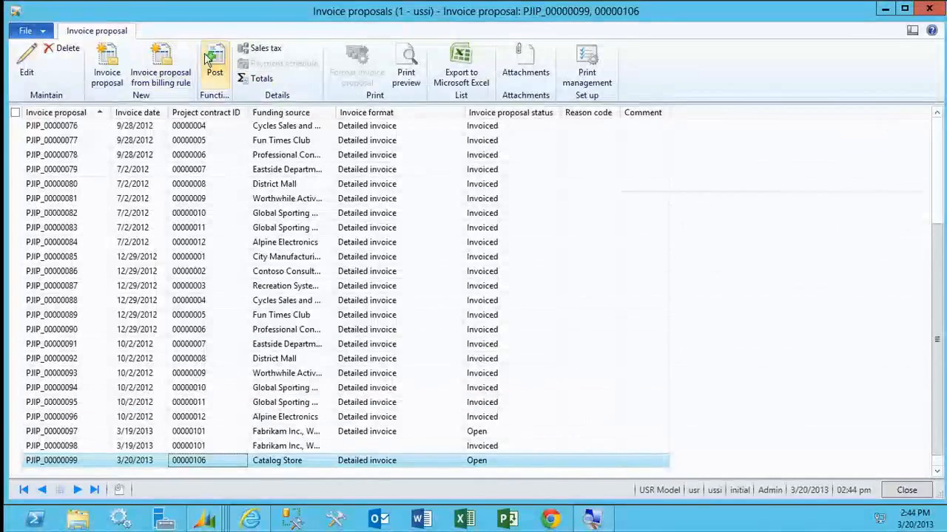
{"action": "left_click", "coordinate": [933, 10]}
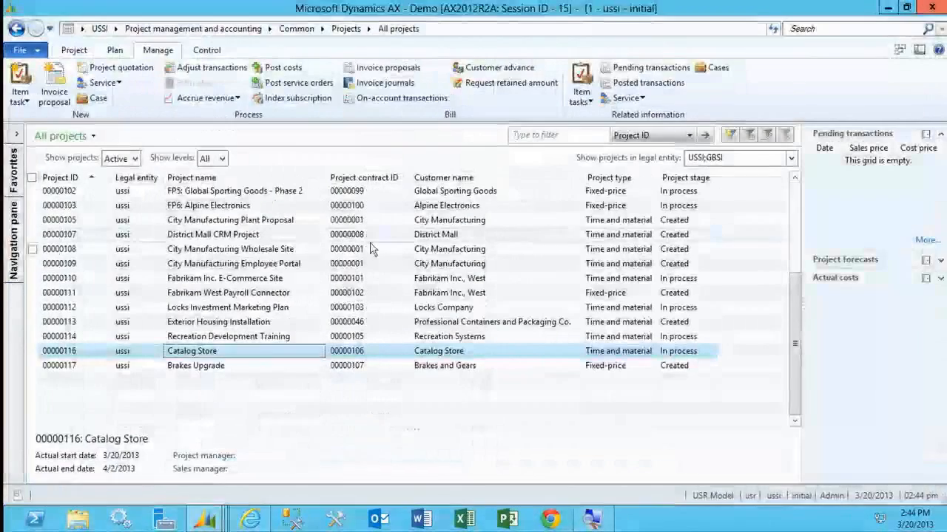
From the list of project invoice proposals, post the open Catalog Store proposal for the customer advance without printing it.
{"action": "left_click", "coordinate": [13, 244]}
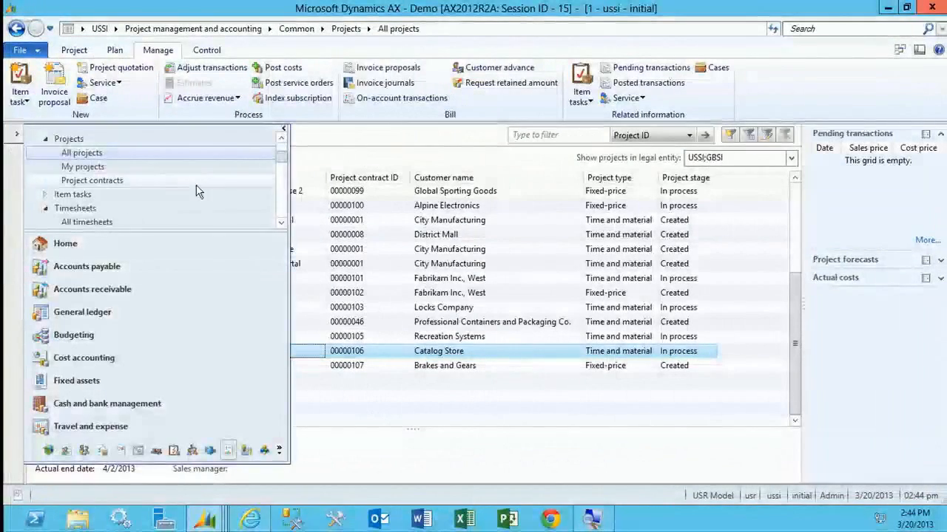
{"action": "scroll", "coordinate": [274, 196], "scroll_direction": "down", "scroll_amount": 2}
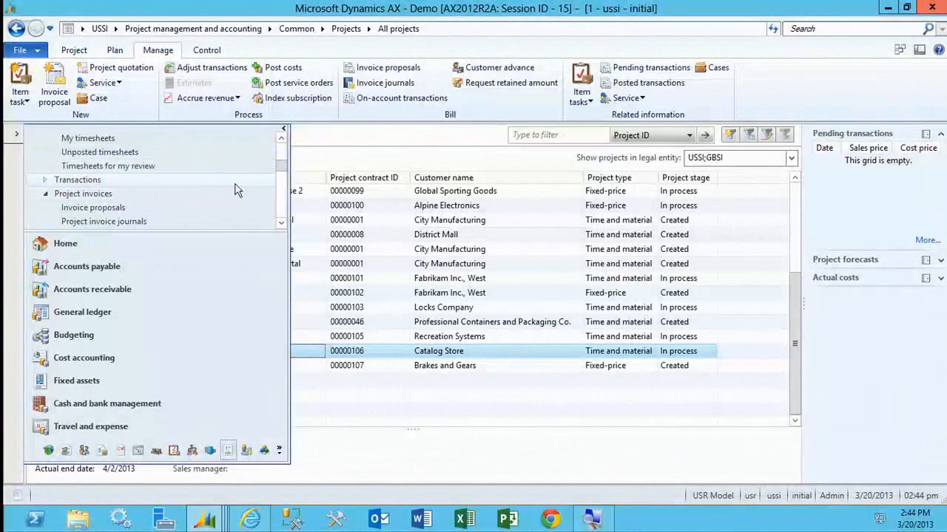
{"action": "left_click", "coordinate": [167, 209]}
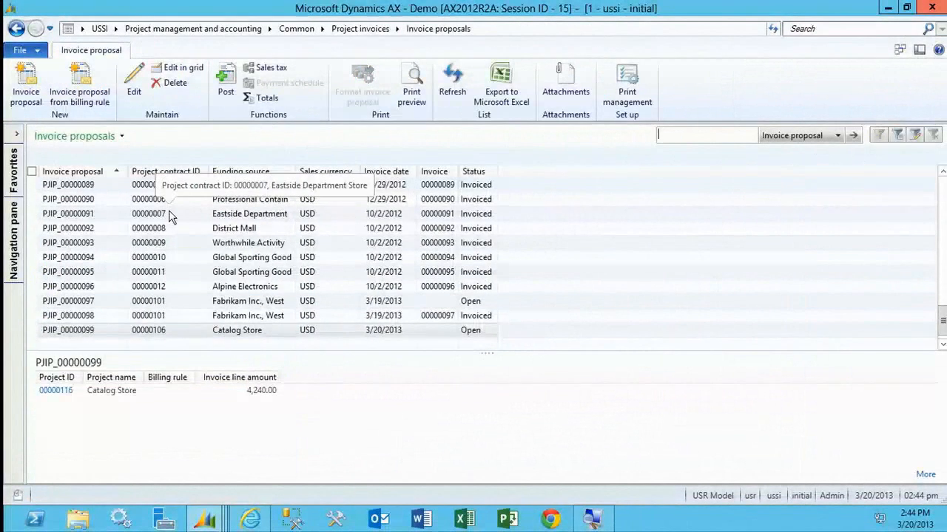
{"action": "left_click", "coordinate": [237, 332]}
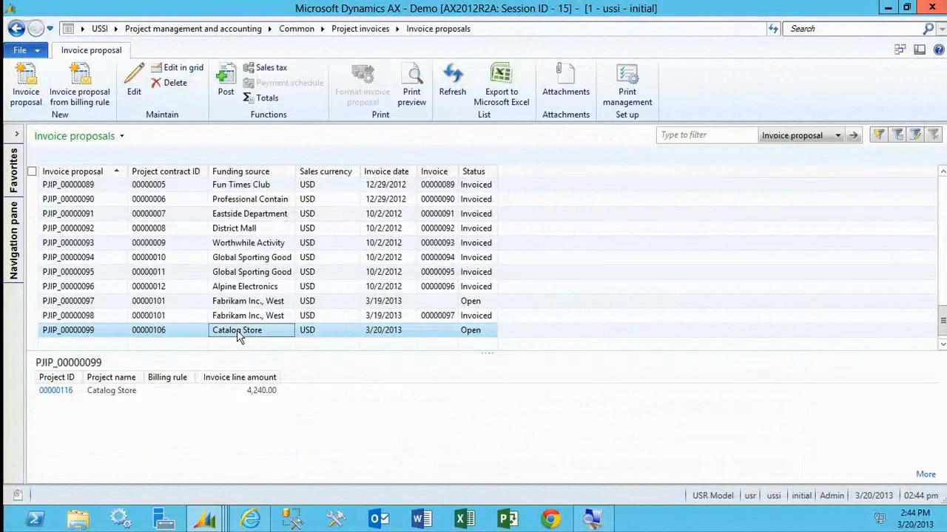
{"action": "left_click", "coordinate": [222, 87]}
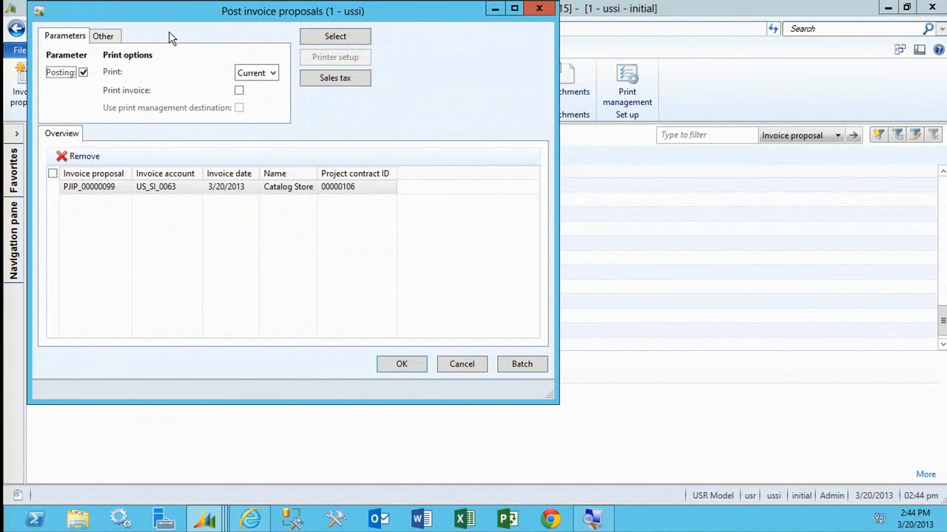
{"action": "left_click", "coordinate": [402, 365]}
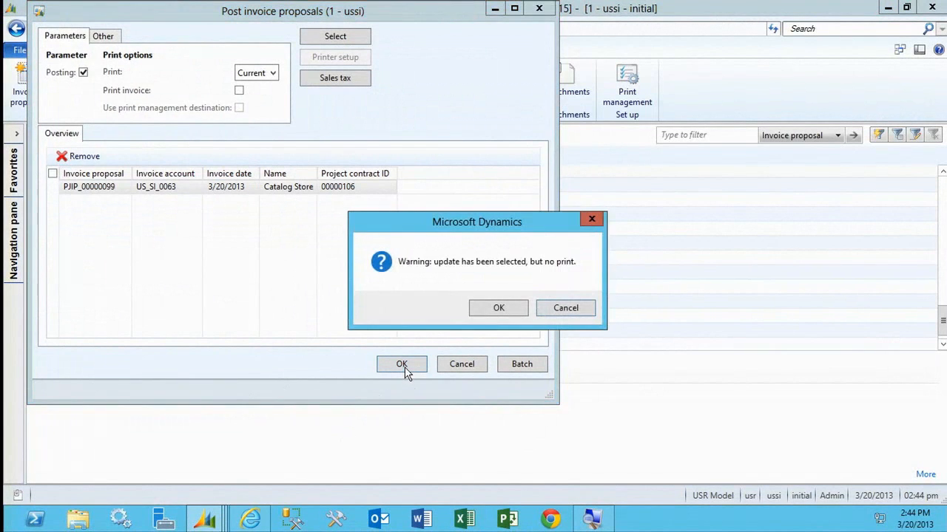
{"action": "left_click", "coordinate": [494, 309]}
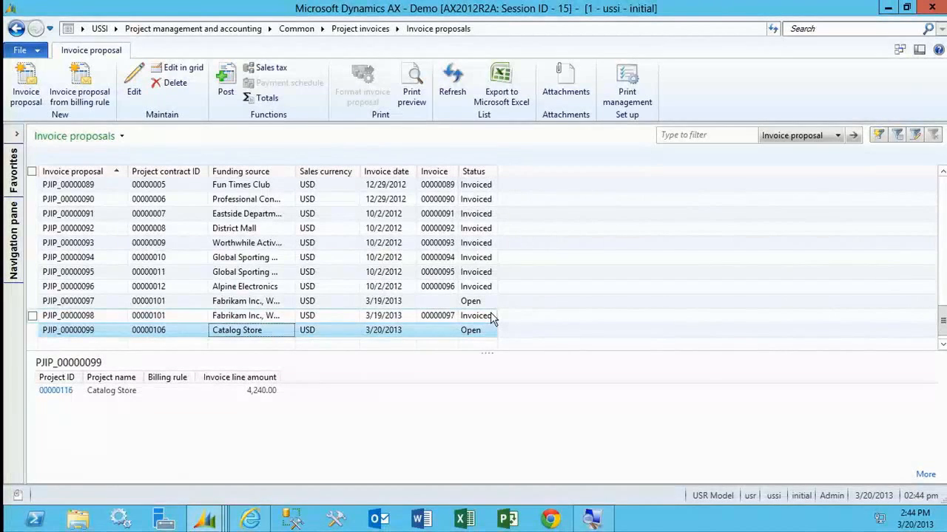
{"action": "left_click", "coordinate": [268, 301]}
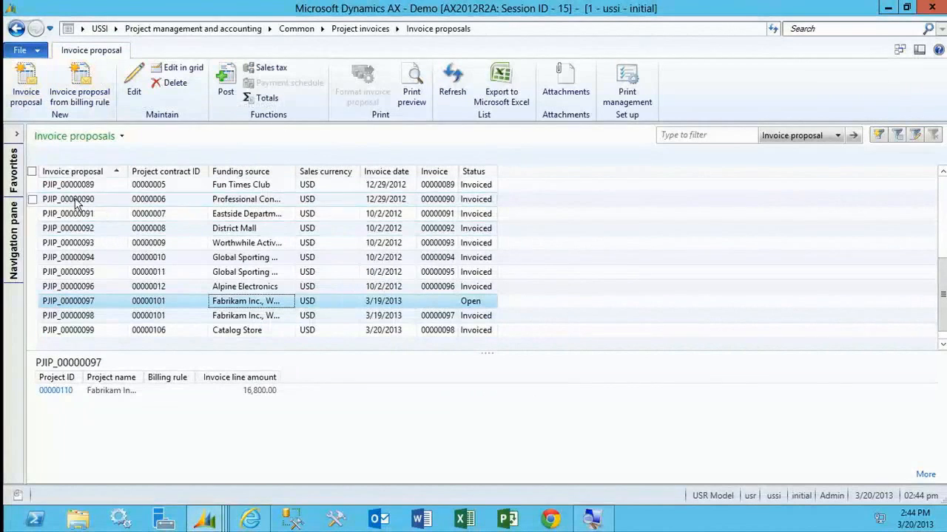
Create an invoice proposal for the Catalog Store project with all its listed hour, expense and item transactions and the customer advance deductions.
{"action": "left_click", "coordinate": [15, 239]}
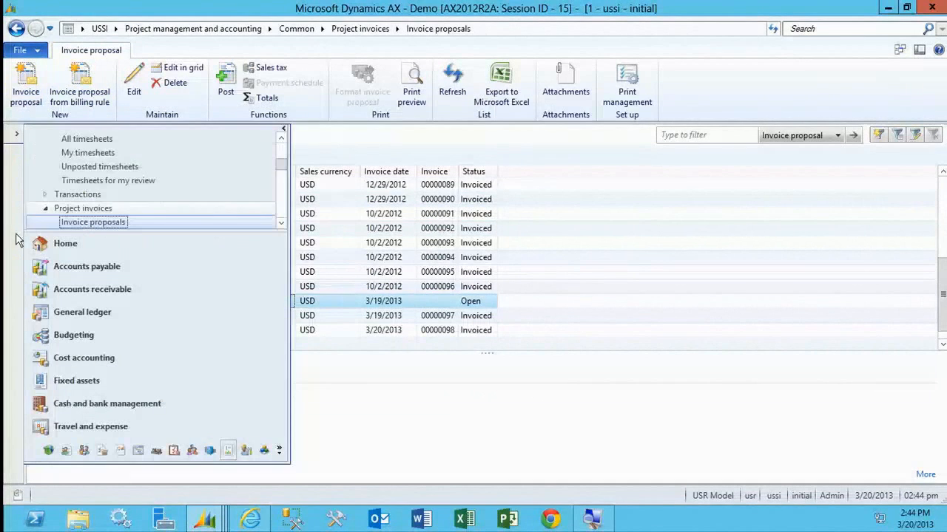
{"action": "left_click", "coordinate": [281, 164]}
{"action": "left_click", "coordinate": [146, 168]}
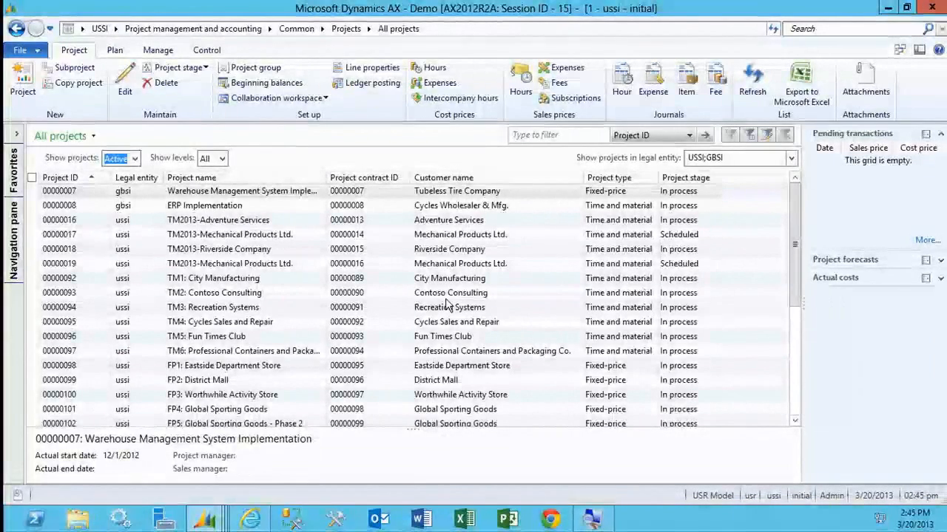
{"action": "left_click", "coordinate": [795, 361]}
{"action": "left_click", "coordinate": [334, 352]}
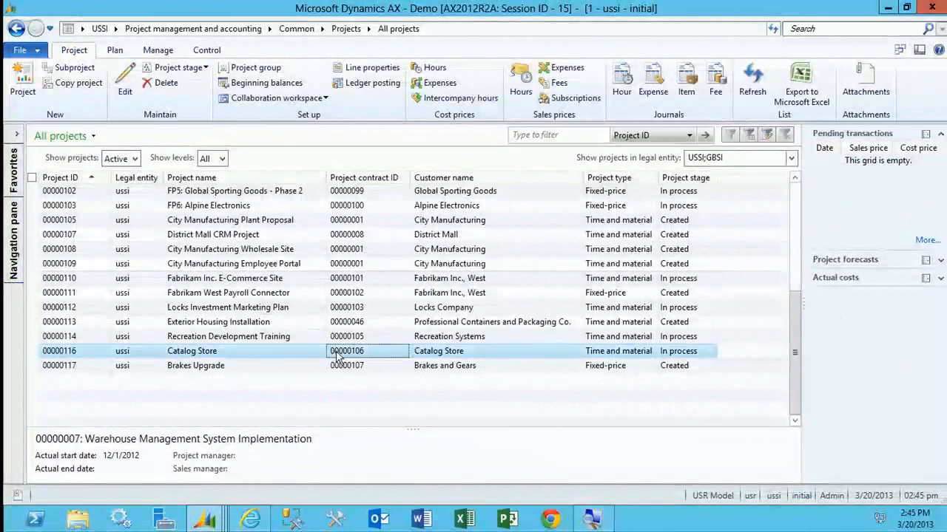
{"action": "left_click", "coordinate": [157, 50]}
{"action": "left_click", "coordinate": [54, 83]}
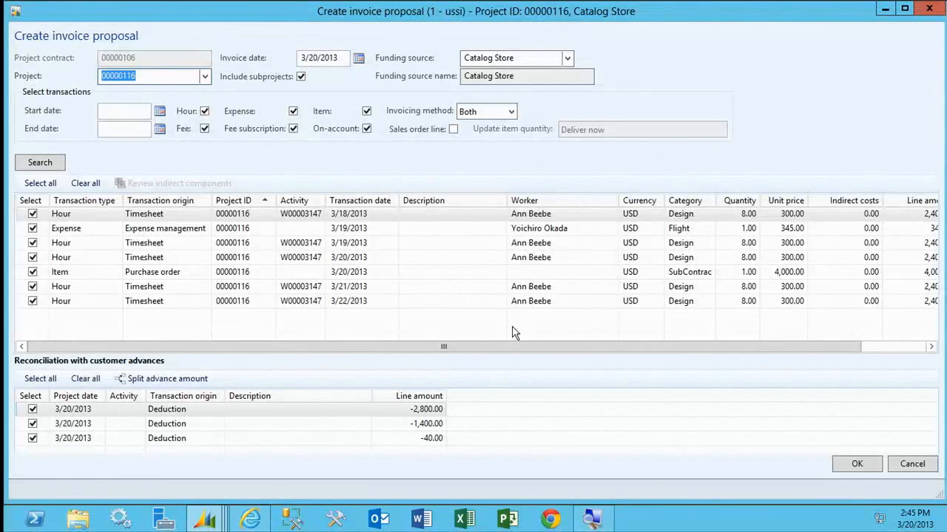
{"action": "left_click_drag", "start_coordinate": [520, 345], "coordinate": [706, 351]}
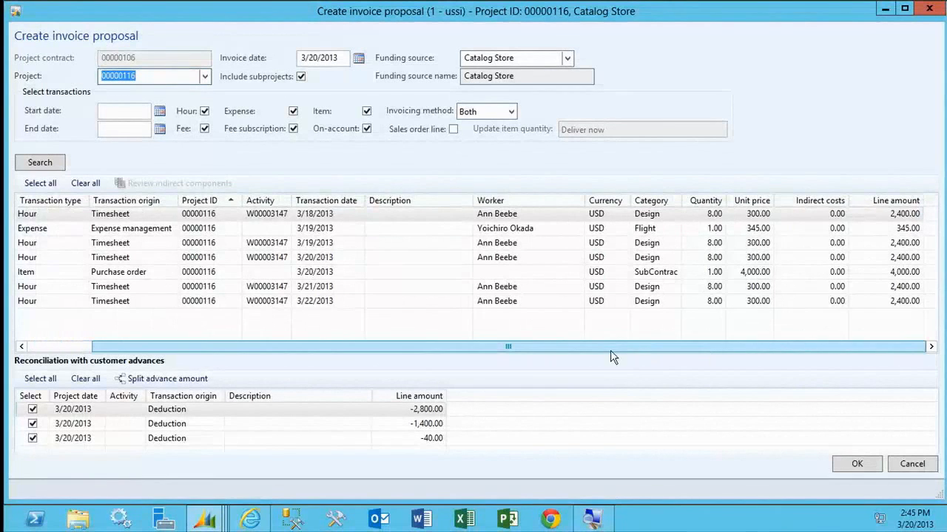
{"action": "left_click_drag", "start_coordinate": [222, 349], "coordinate": [143, 354]}
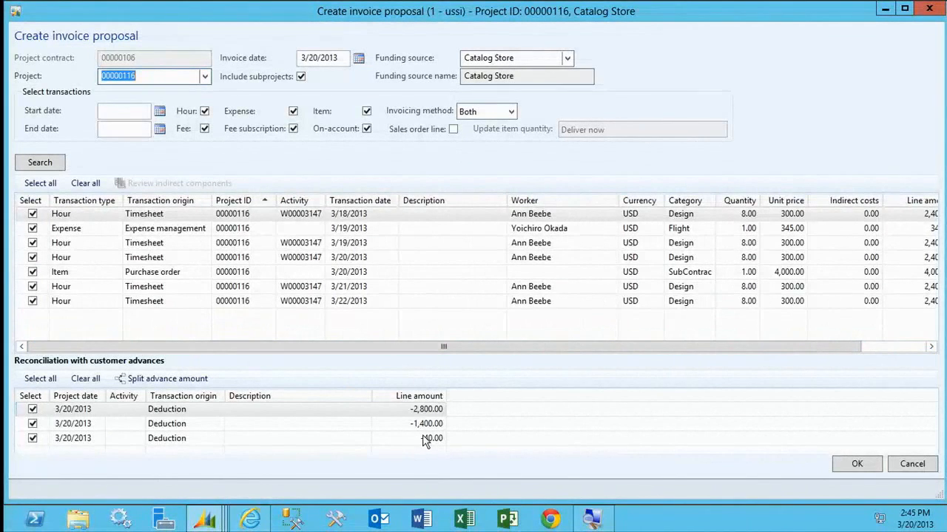
{"action": "left_click", "coordinate": [862, 467]}
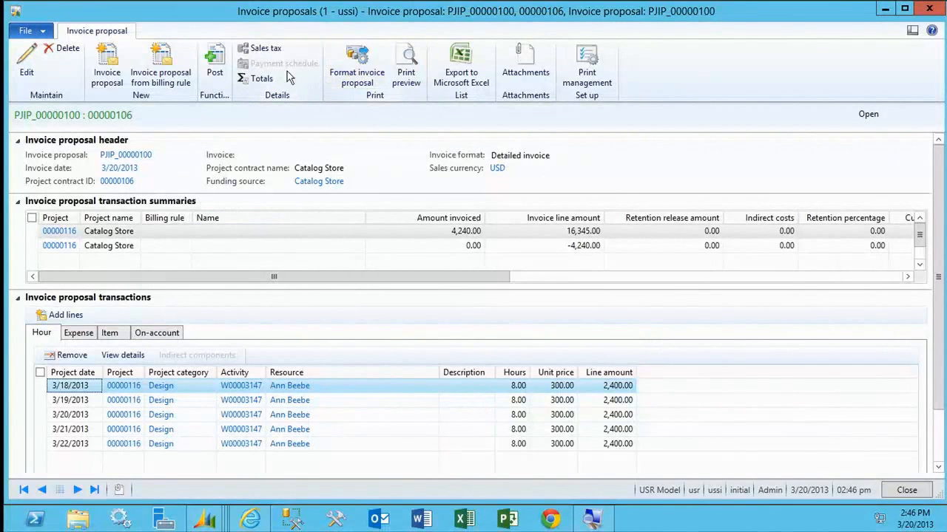
Post the new Catalog Store transaction invoice proposal without printing and close it.
{"action": "left_click", "coordinate": [225, 75]}
{"action": "left_click", "coordinate": [411, 368]}
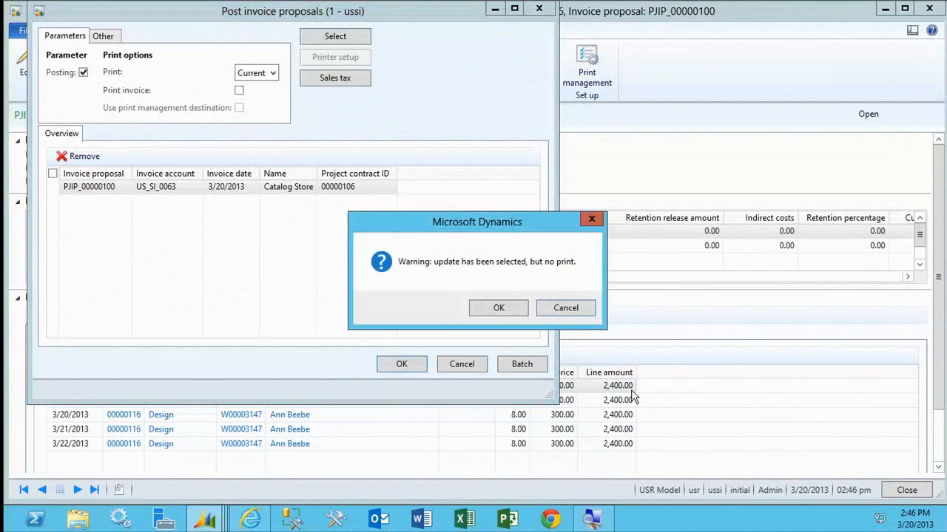
{"action": "left_click", "coordinate": [513, 310]}
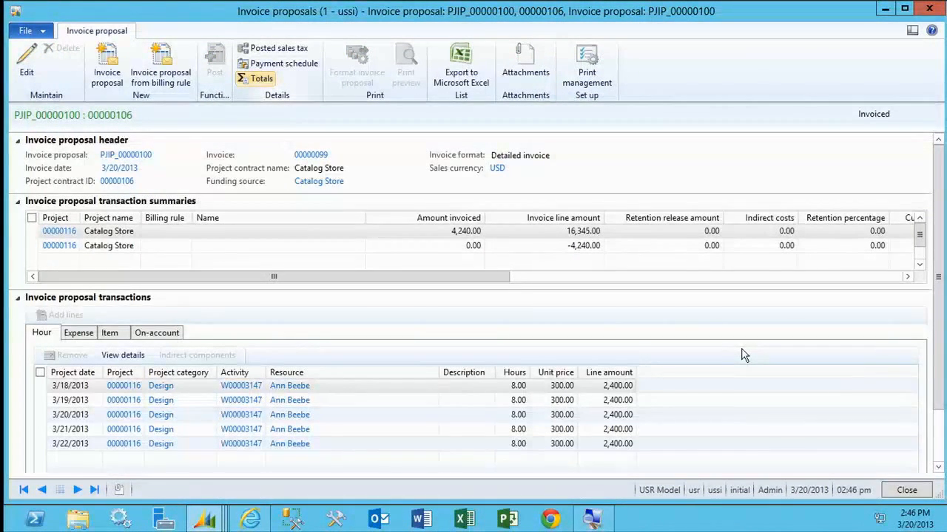
{"action": "left_click", "coordinate": [907, 490]}
On the Role center home page, display the Actual vs. forecast chart with its category set to Time.
{"action": "left_click", "coordinate": [13, 241]}
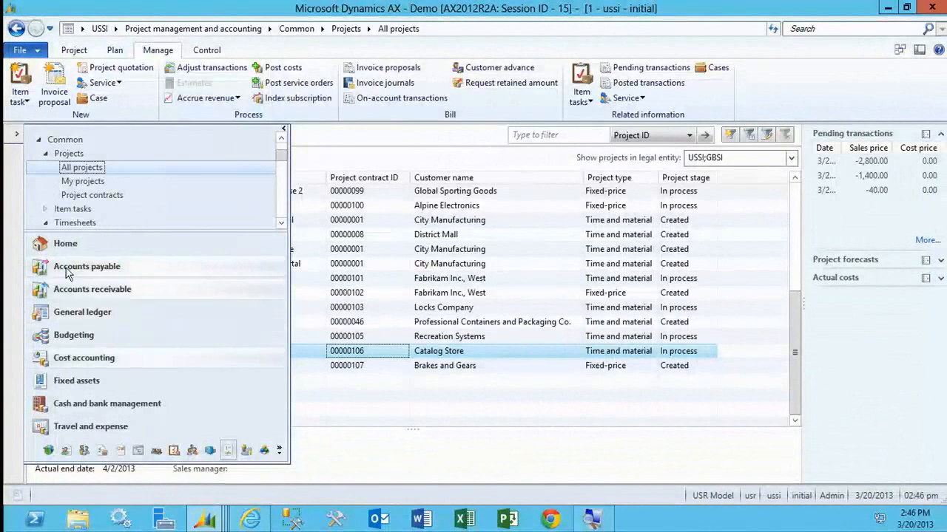
{"action": "left_click", "coordinate": [65, 244]}
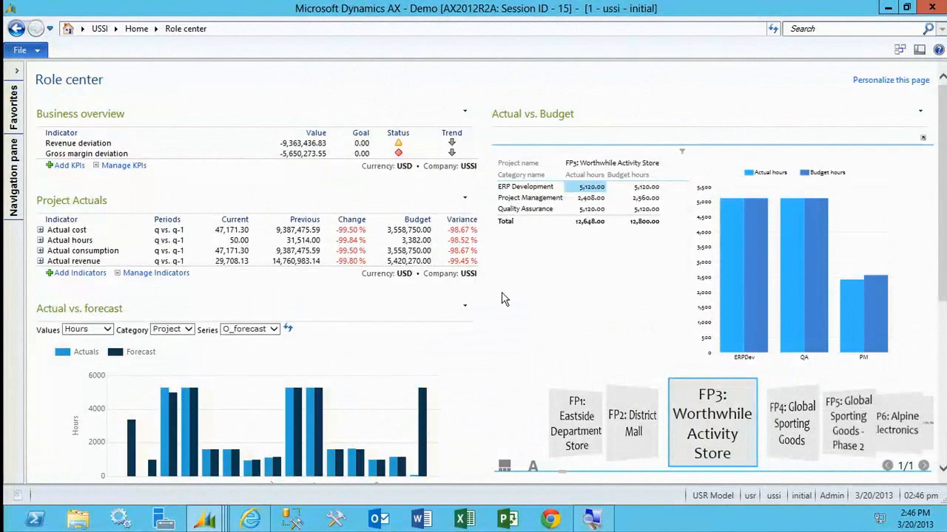
{"action": "scroll", "coordinate": [502, 299], "scroll_direction": "down", "scroll_amount": 2}
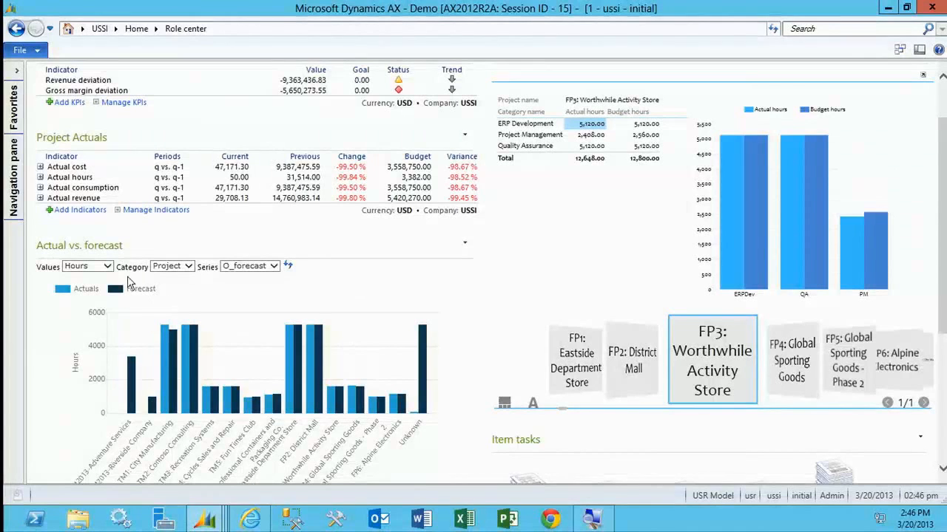
{"action": "left_click", "coordinate": [261, 267]}
{"action": "left_click", "coordinate": [207, 275]}
{"action": "left_click", "coordinate": [186, 269]}
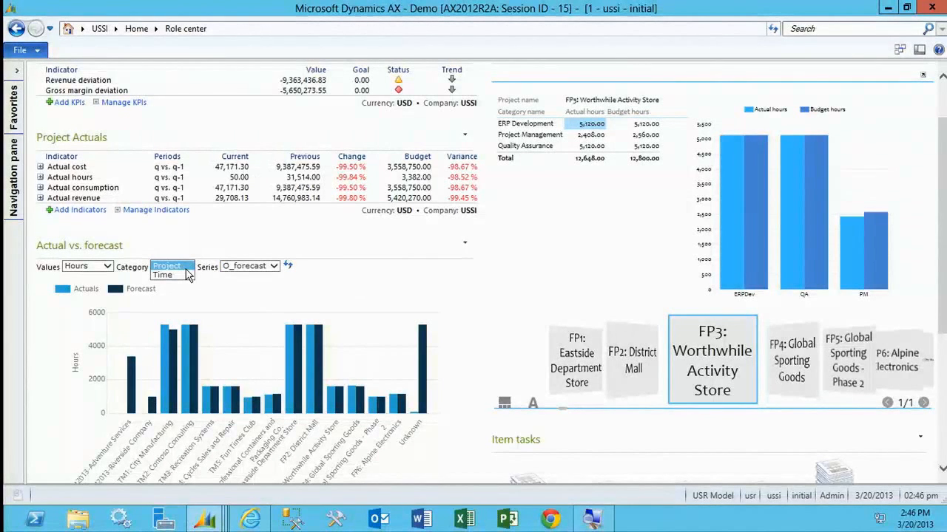
{"action": "left_click", "coordinate": [182, 275]}
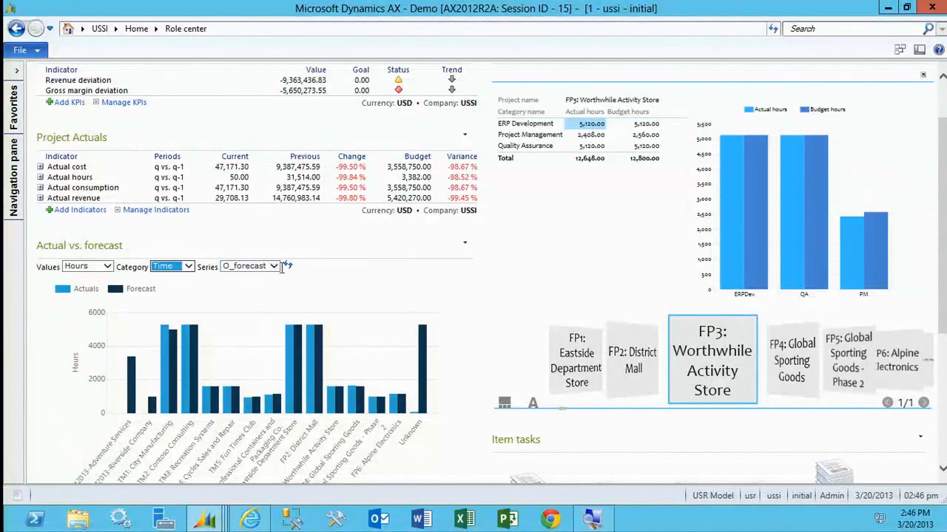
{"action": "left_click", "coordinate": [288, 268]}
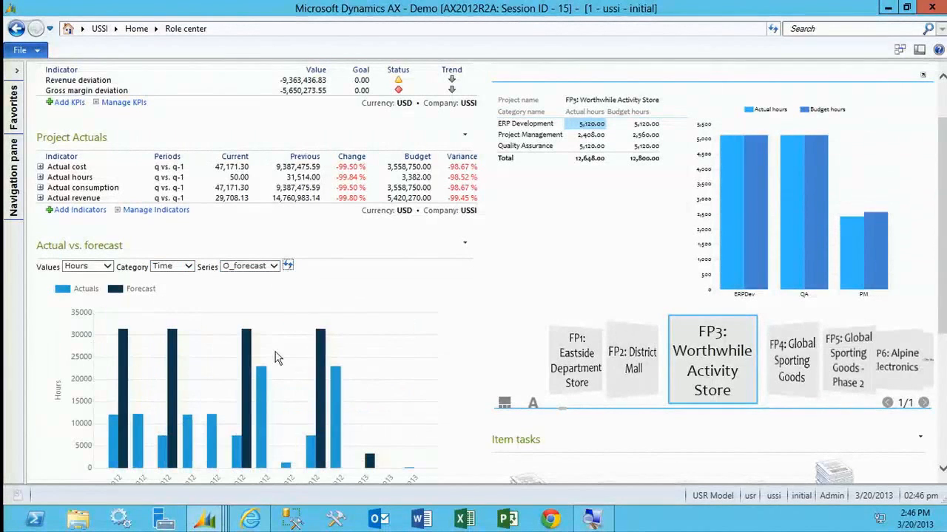
Switch the Actual vs. forecast chart's values to Costs and refresh it.
{"action": "left_click", "coordinate": [107, 266]}
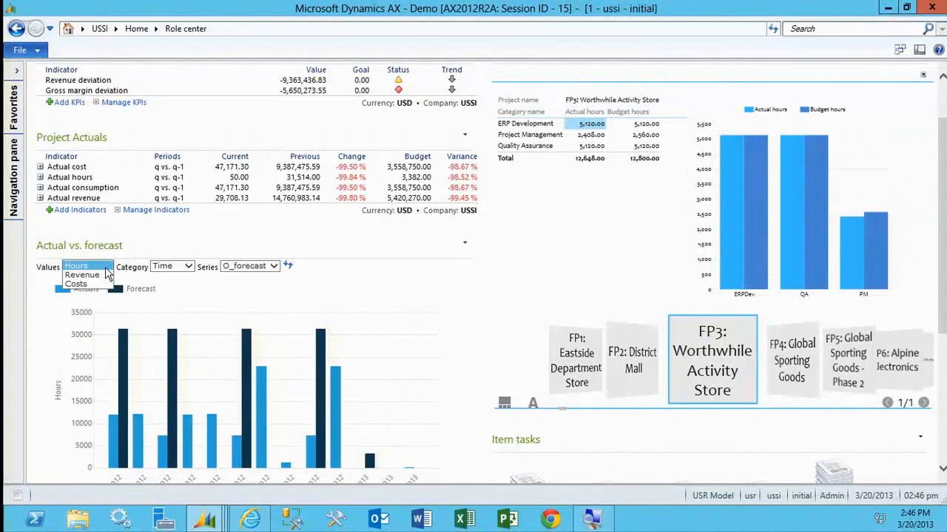
{"action": "left_click", "coordinate": [104, 285]}
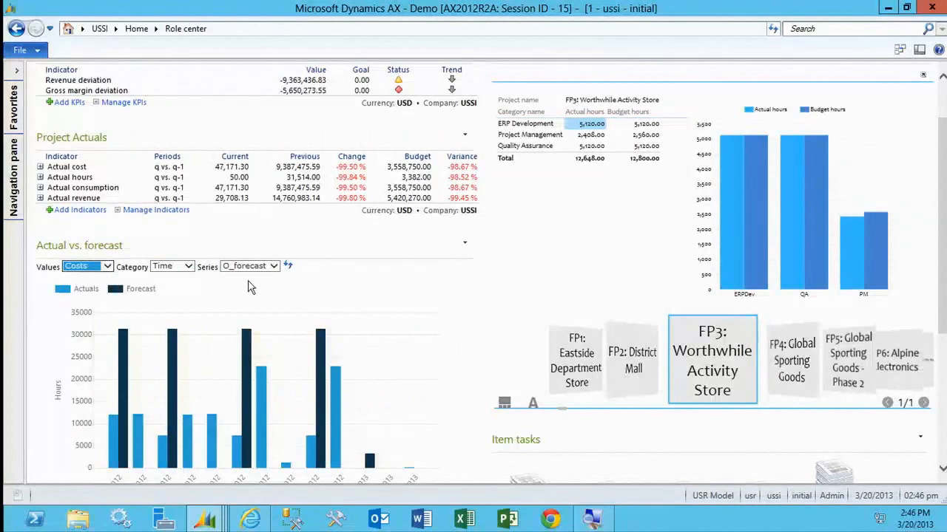
{"action": "left_click", "coordinate": [288, 267]}
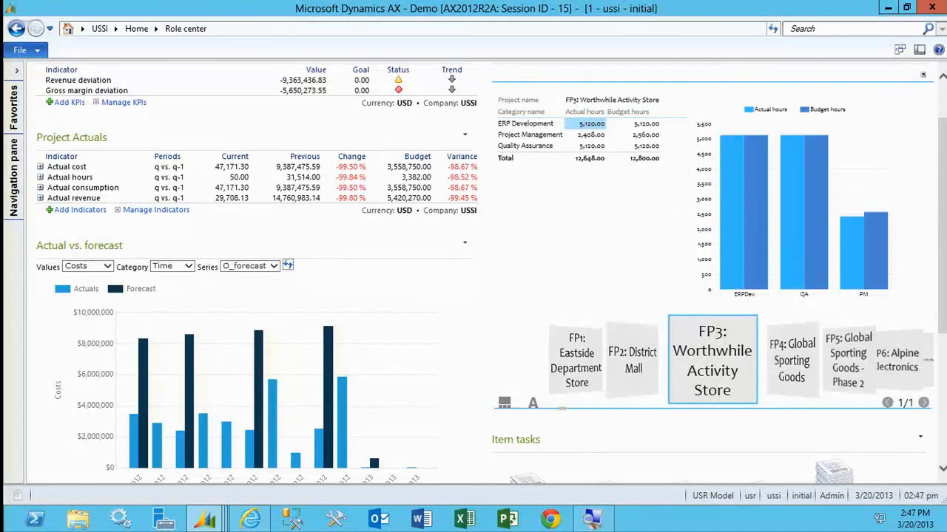
Try out a new Business overview KPI using the Project accounting cube and Gross margin deviation, and cancel it.
{"action": "scroll", "coordinate": [127, 143], "scroll_direction": "up", "scroll_amount": 2}
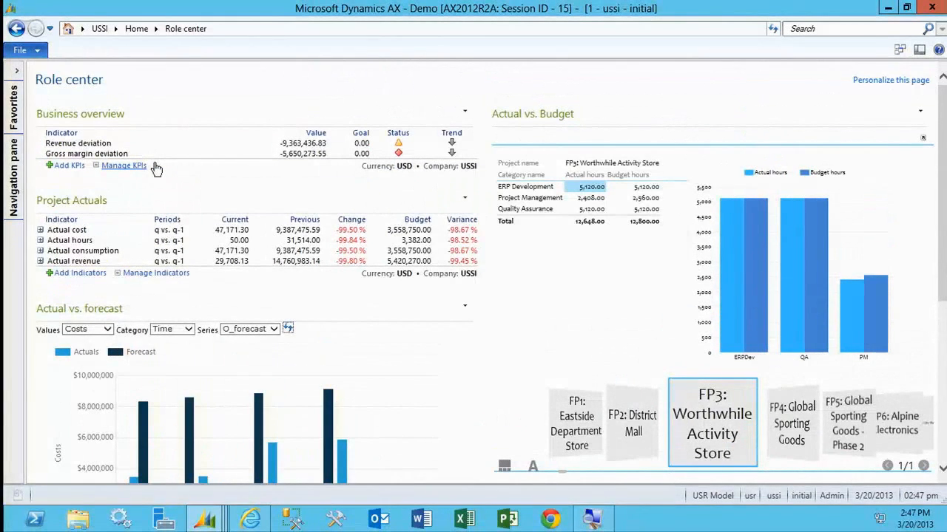
{"action": "left_click", "coordinate": [69, 165]}
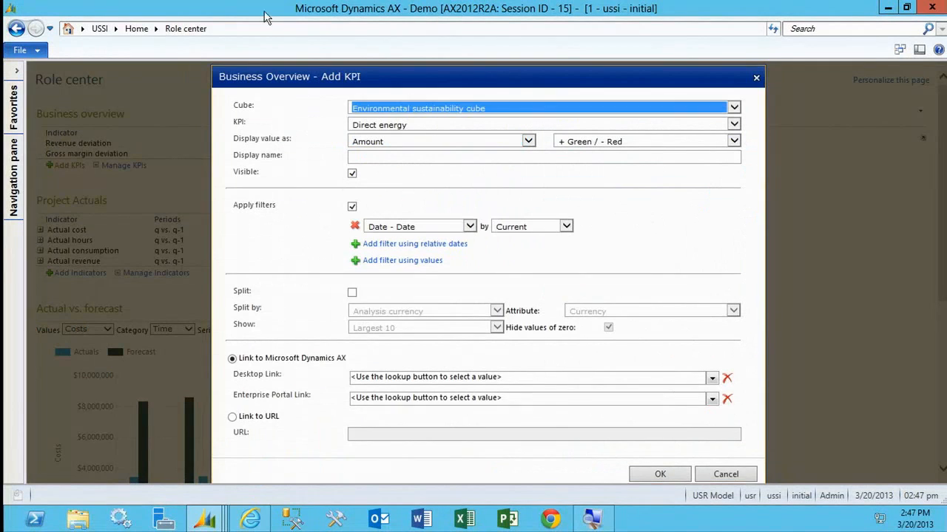
{"action": "left_click", "coordinate": [535, 110]}
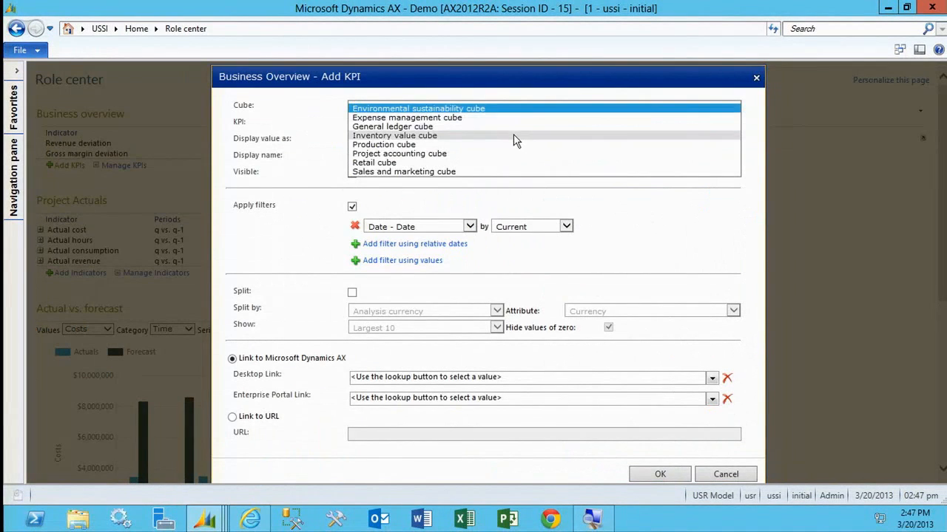
{"action": "left_click", "coordinate": [510, 153]}
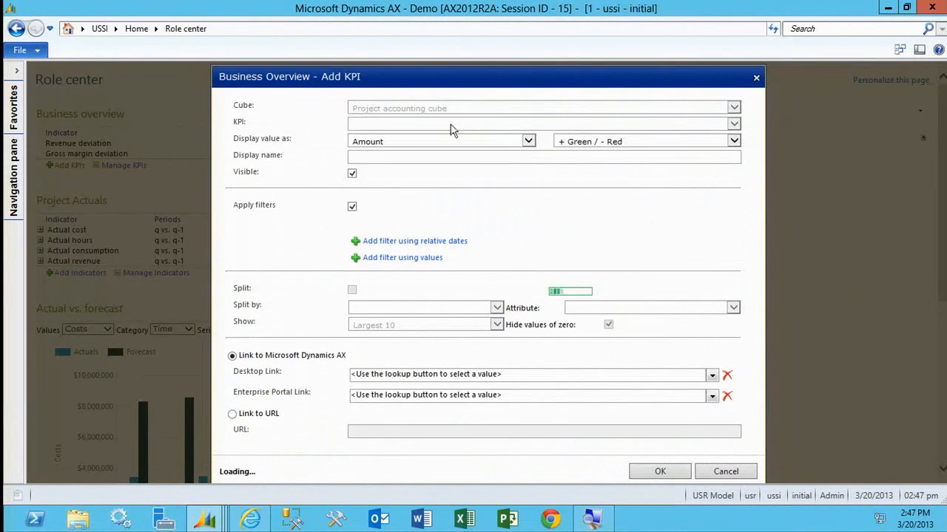
{"action": "left_click", "coordinate": [733, 125]}
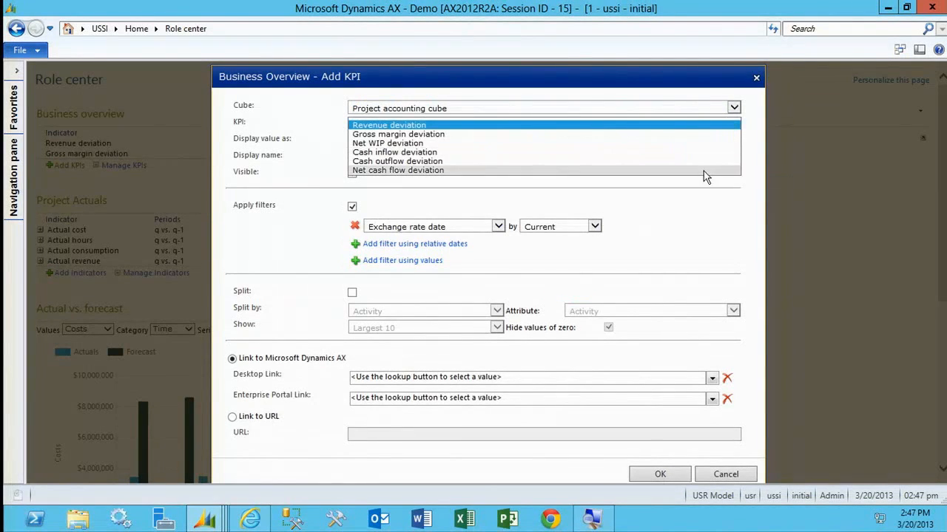
{"action": "left_click", "coordinate": [627, 134]}
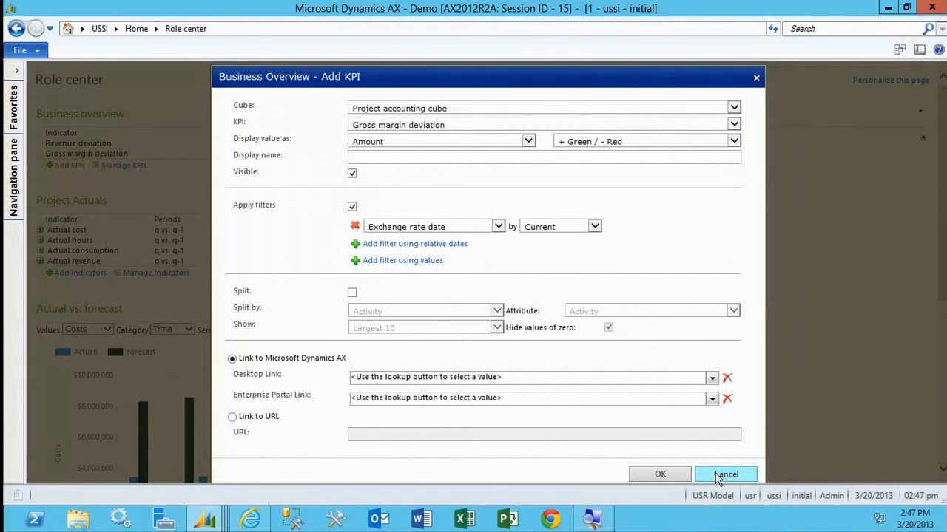
{"action": "left_click", "coordinate": [723, 475]}
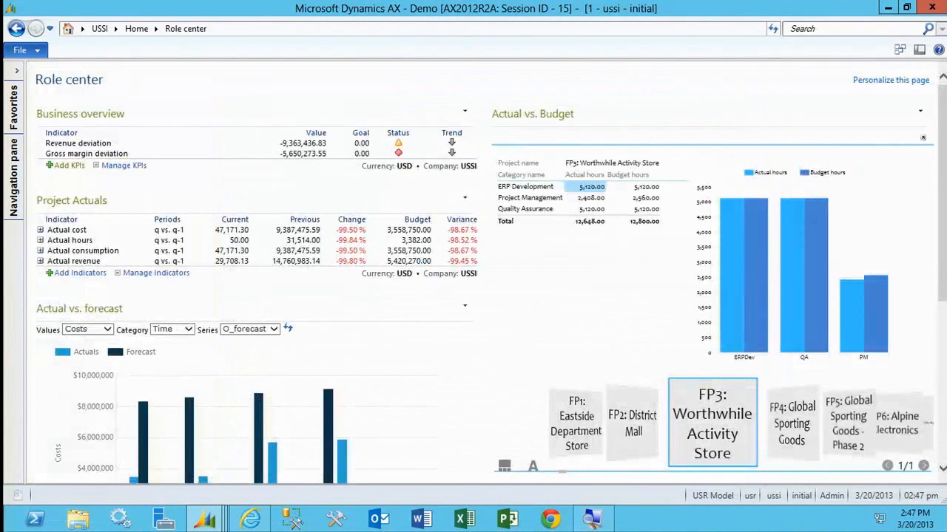
Review the Role center's item tasks and browse the Actual vs. Budget project tiles from FP4: Global Sporting Goods to TM1: City Manufacturing.
{"action": "scroll", "coordinate": [452, 332], "scroll_direction": "down", "scroll_amount": 5}
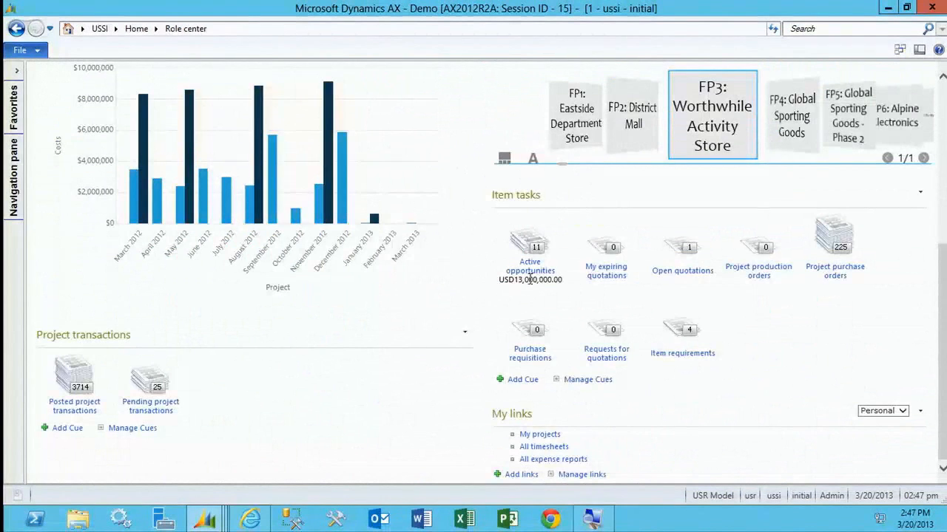
{"action": "scroll", "coordinate": [564, 287], "scroll_direction": "up", "scroll_amount": 5}
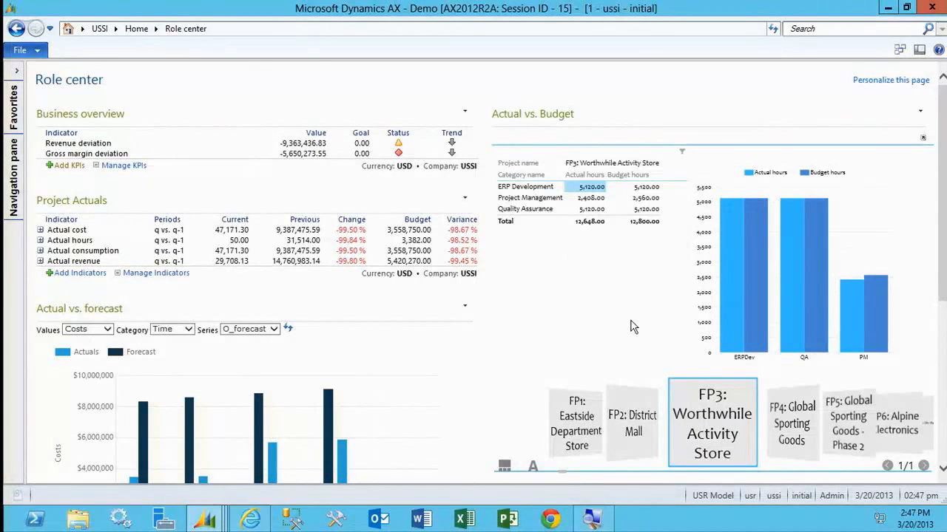
{"action": "left_click", "coordinate": [794, 423]}
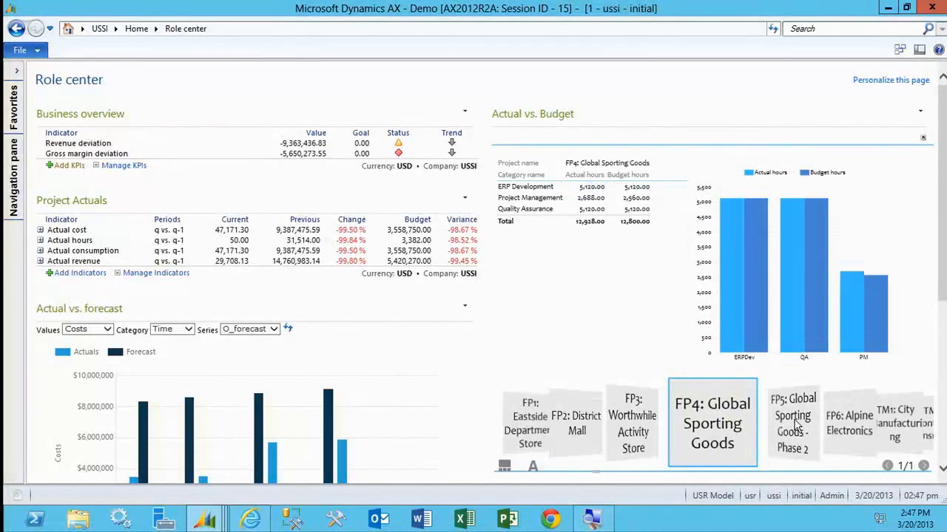
{"action": "left_click", "coordinate": [795, 423]}
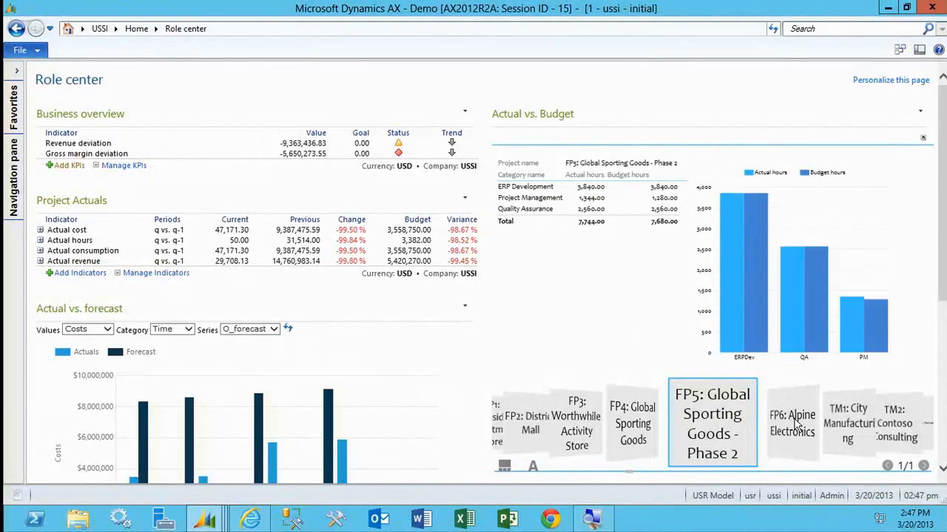
{"action": "left_click", "coordinate": [796, 423]}
{"action": "left_click", "coordinate": [797, 423]}
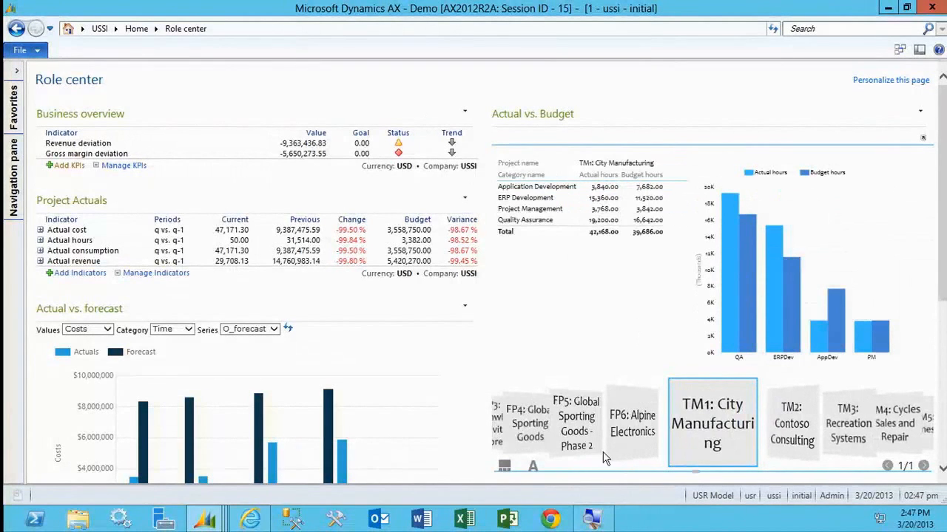
Edit the Actual vs. Budget report in its own window to show the hours chart as a Bar chart, and leave without saving.
{"action": "left_click", "coordinate": [922, 140]}
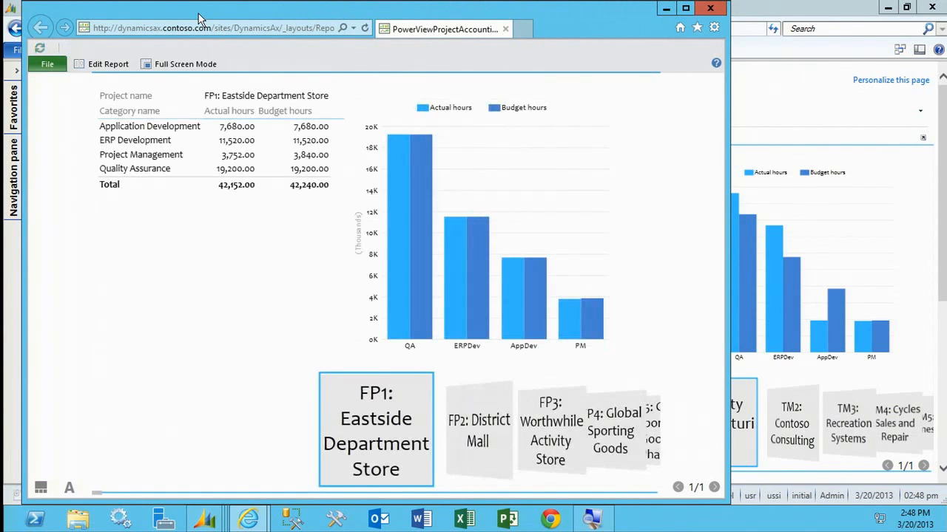
{"action": "left_click", "coordinate": [108, 64]}
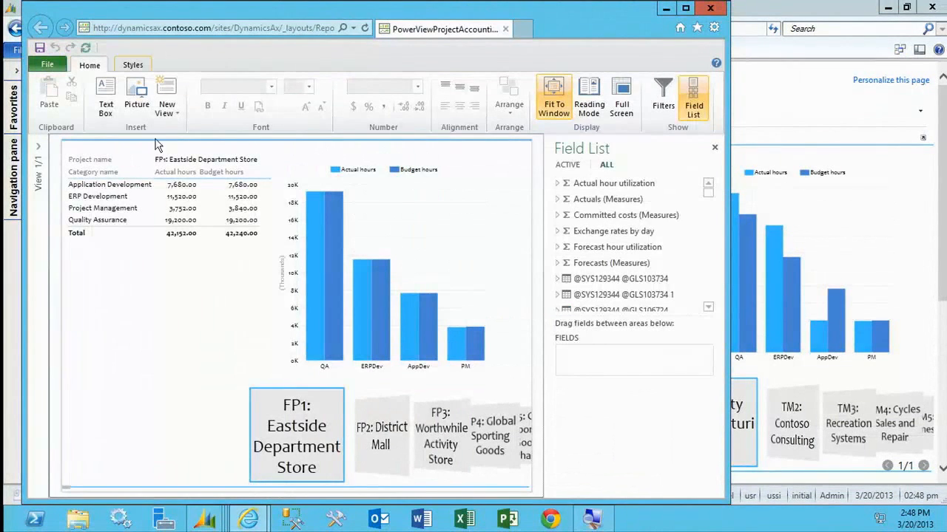
{"action": "left_click", "coordinate": [342, 250]}
{"action": "left_click", "coordinate": [316, 187]}
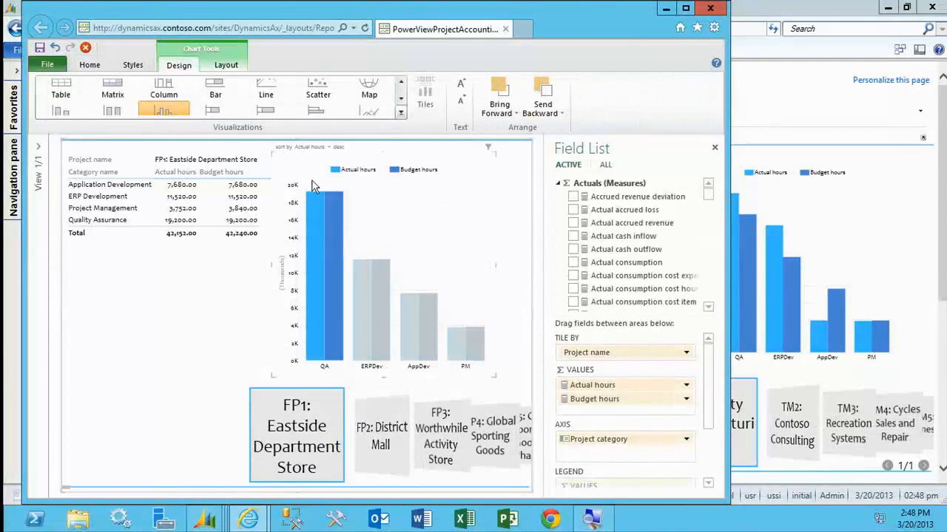
{"action": "left_click", "coordinate": [401, 112]}
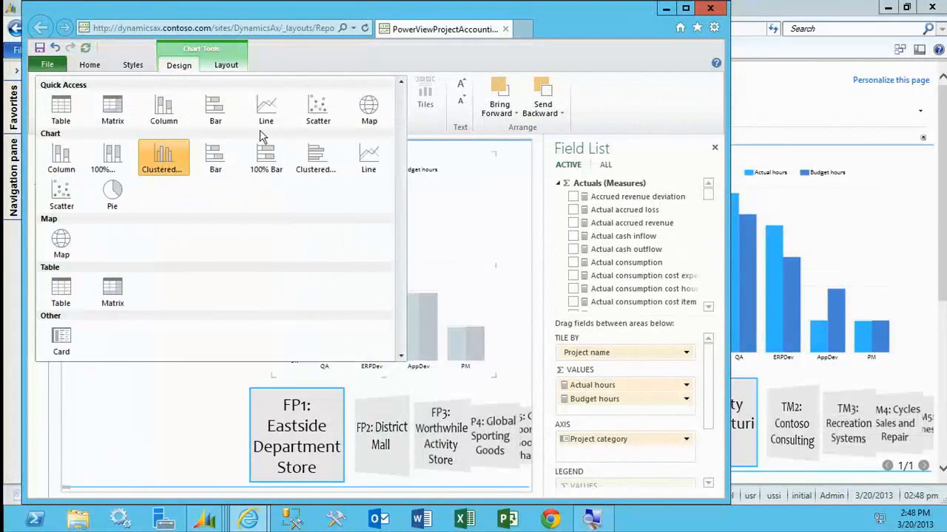
{"action": "left_click", "coordinate": [222, 152]}
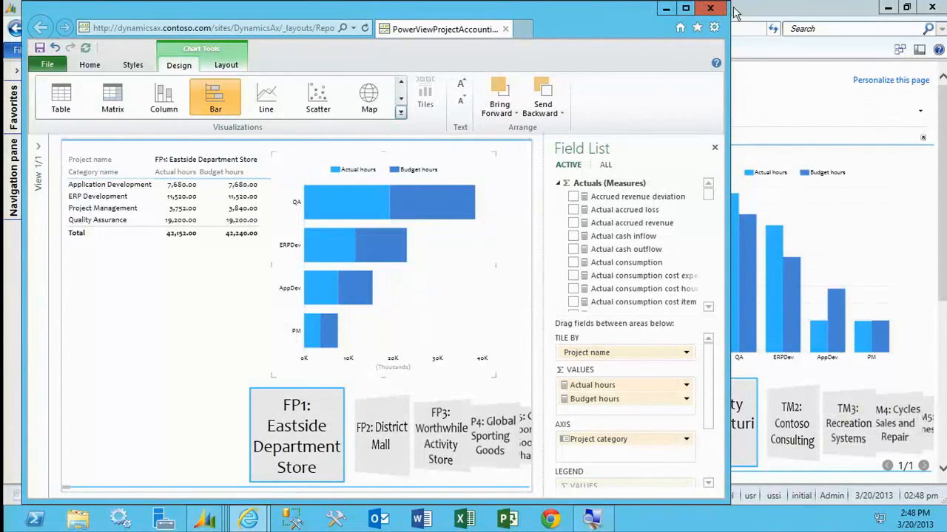
{"action": "left_click", "coordinate": [712, 10]}
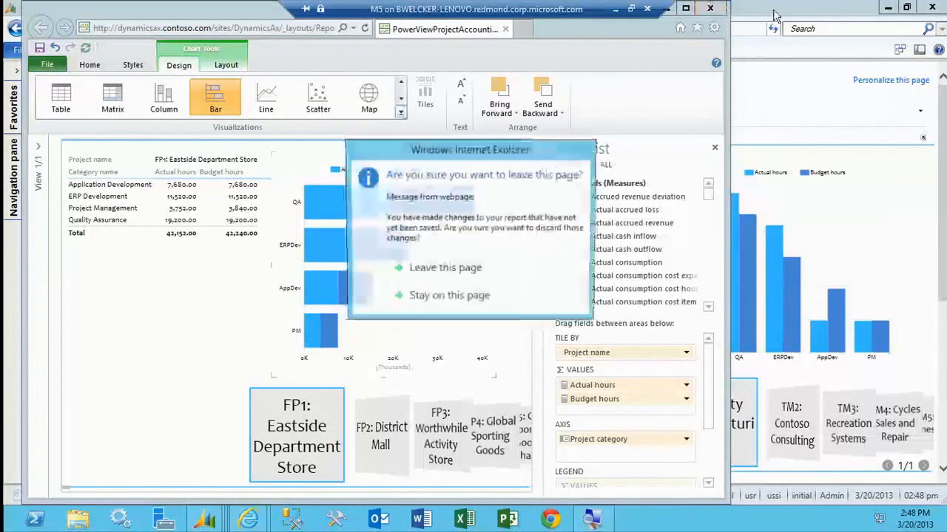
{"action": "left_click", "coordinate": [493, 280]}
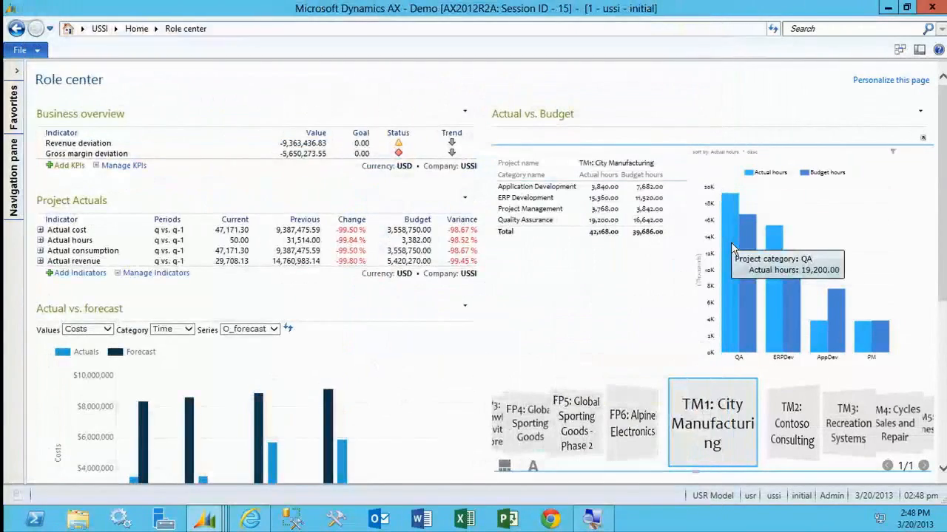